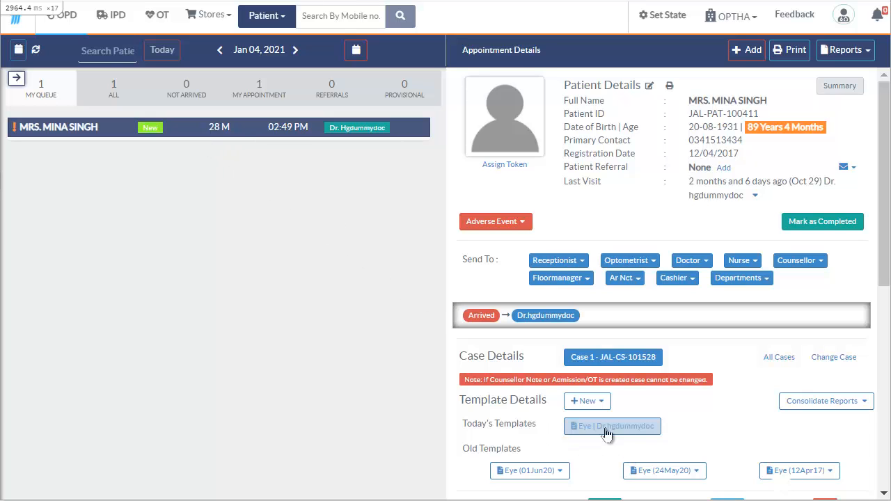
# Review the glasses prescription and medication advice in today's eye template summary, and close it.
pyautogui.click(588, 429)
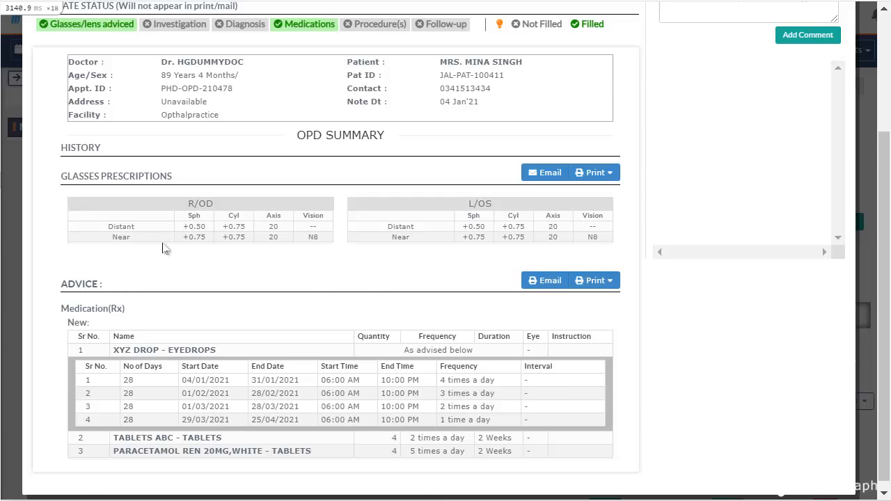
pyautogui.scroll(3, 165, 250)
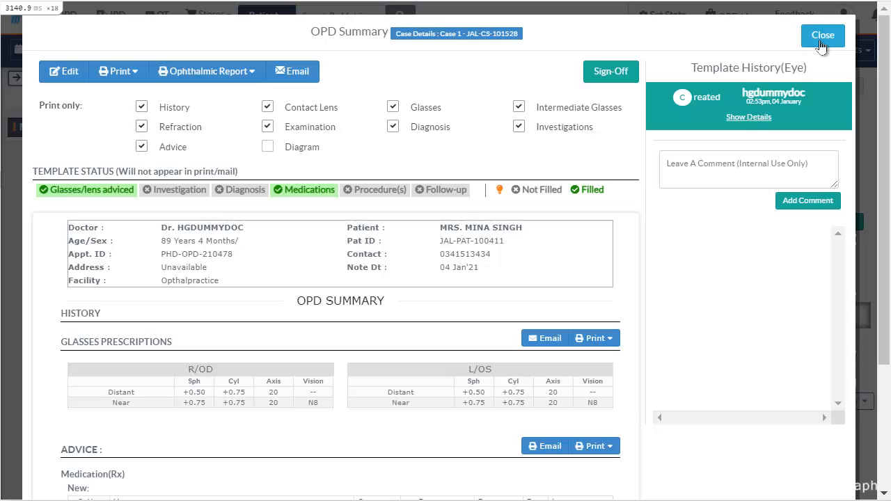
pyautogui.scroll(-1, 320, 398)
pyautogui.scroll(-2, 321, 398)
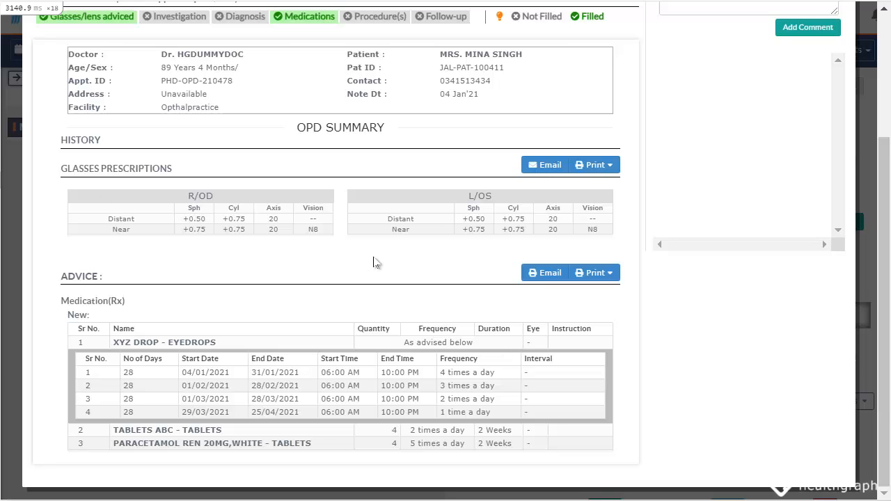
pyautogui.scroll(5, 374, 263)
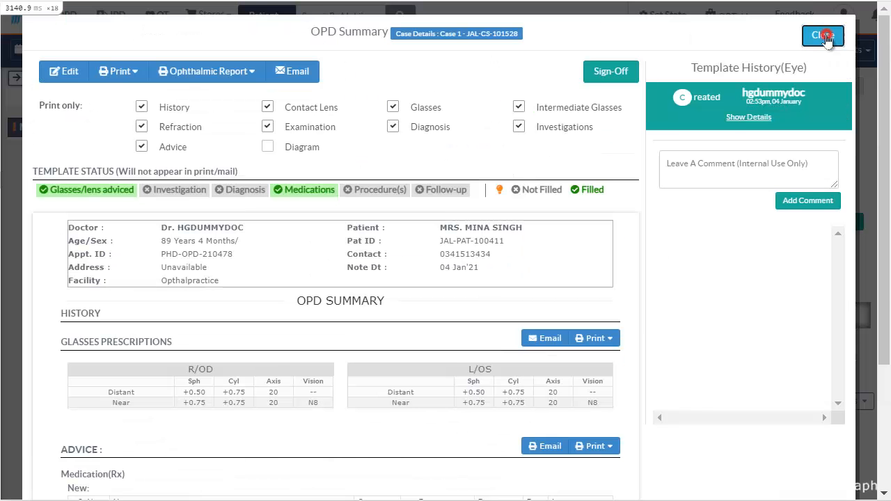
pyautogui.click(826, 35)
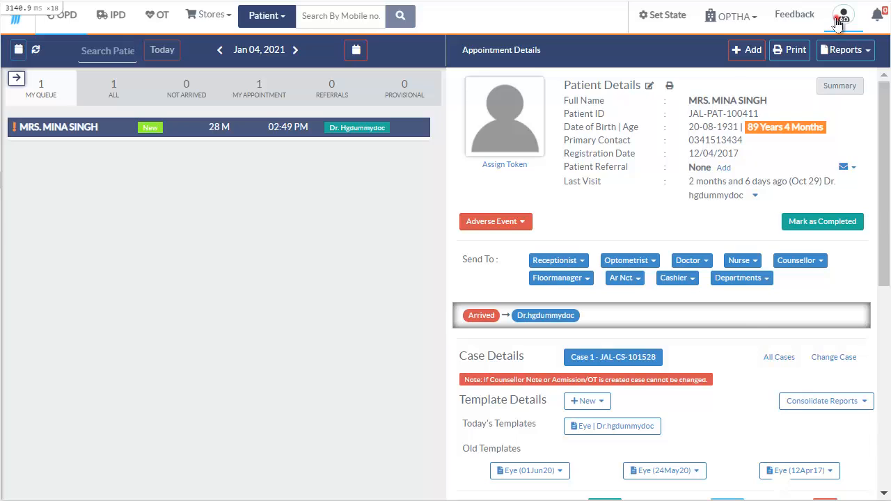
# Log out of the doctor's account.
pyautogui.click(834, 25)
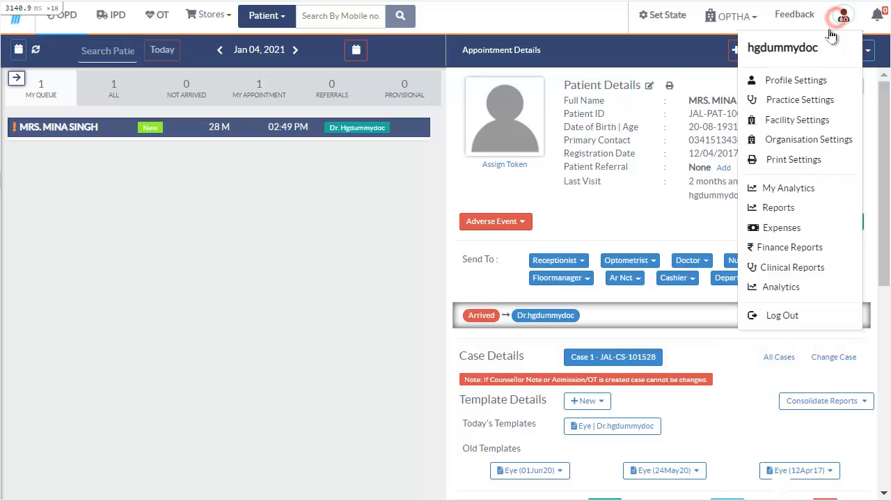
pyautogui.click(796, 318)
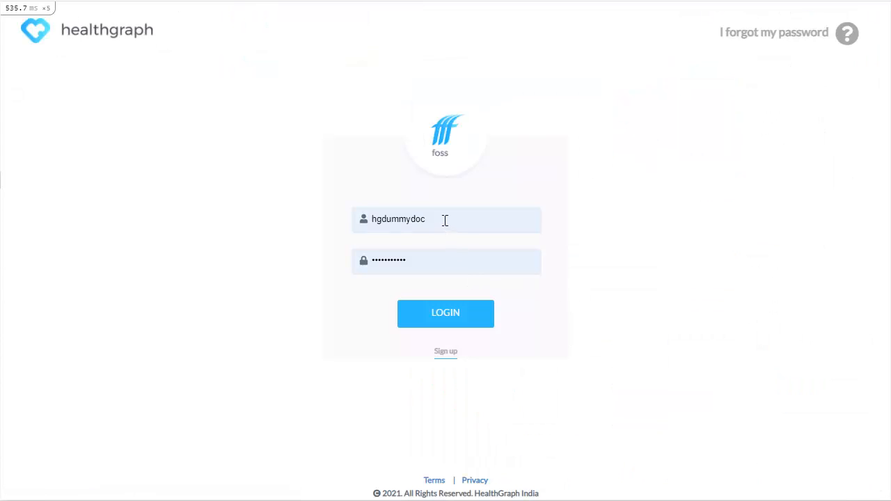
# Log in with the username hgdummypha, decline saving the password, and dismiss the Pharma Store stock summary.
pyautogui.click(444, 220)
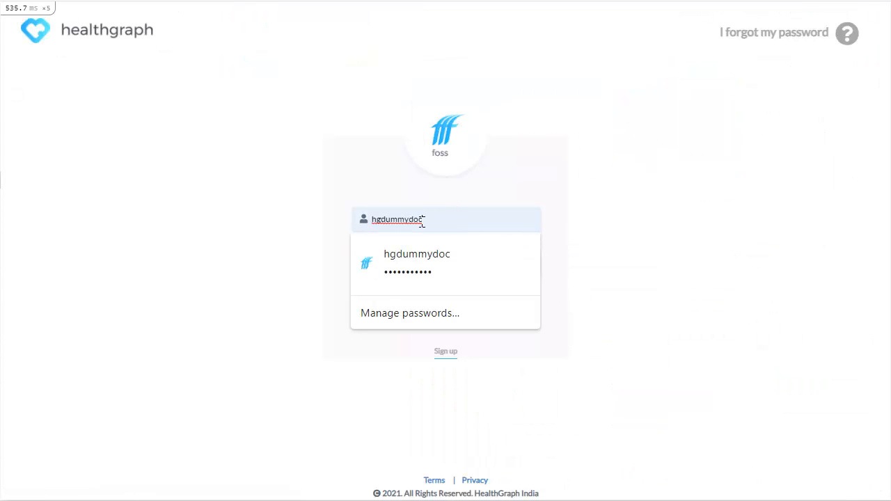
pyautogui.moveTo(423, 221); pyautogui.dragTo(310, 223)
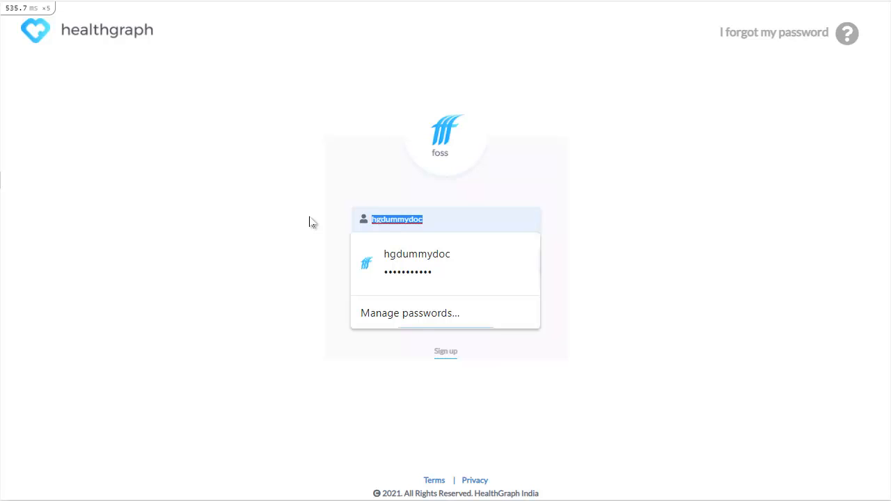
pyautogui.write('hgdummypha')
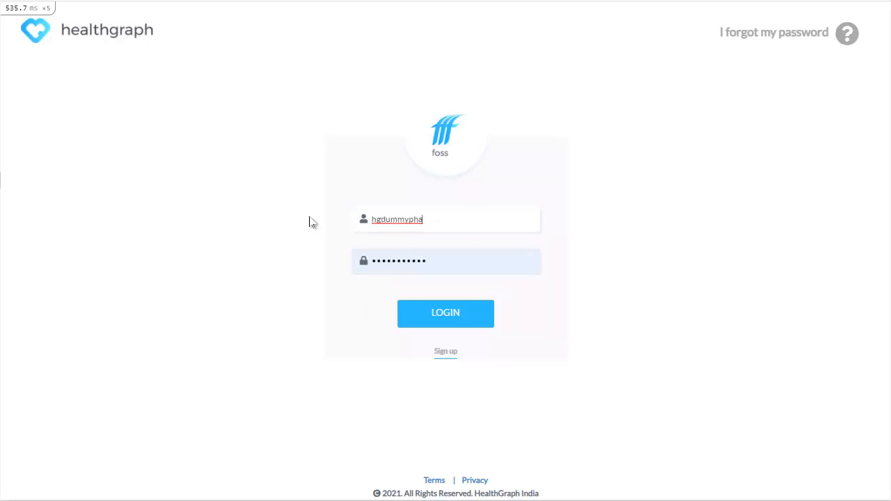
pyautogui.click(310, 217)
pyautogui.click(455, 313)
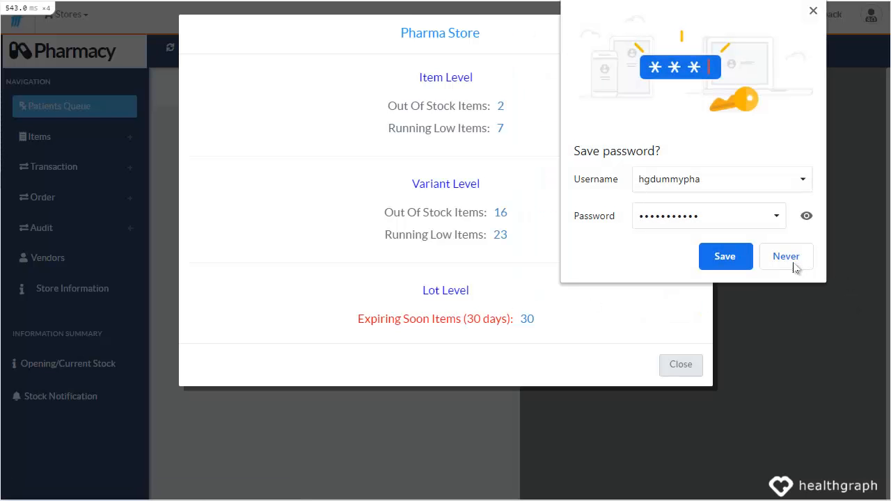
pyautogui.click(790, 257)
pyautogui.click(684, 365)
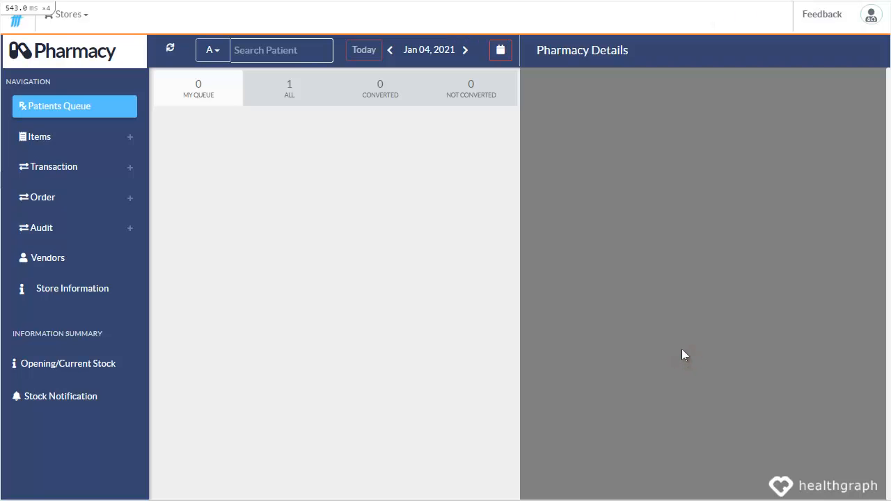
# Log out of the pharmacy account and try to log in with another username.
pyautogui.click(872, 14)
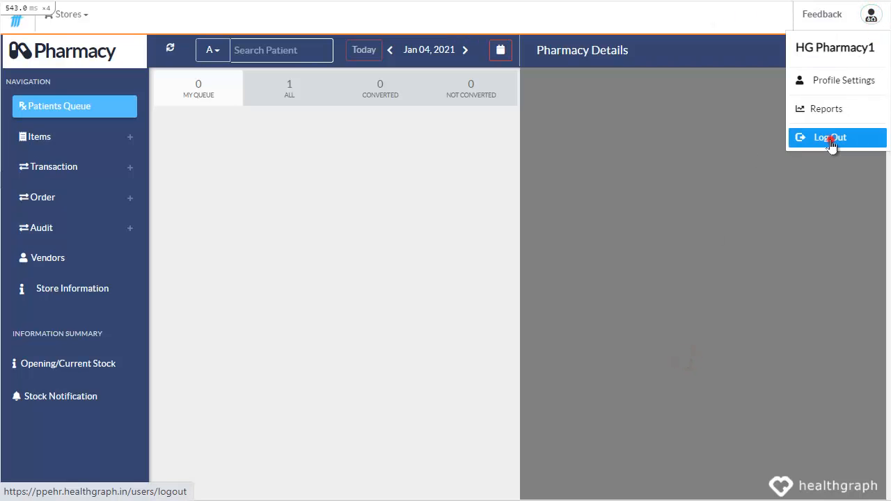
pyautogui.click(831, 137)
pyautogui.doubleClick(446, 219)
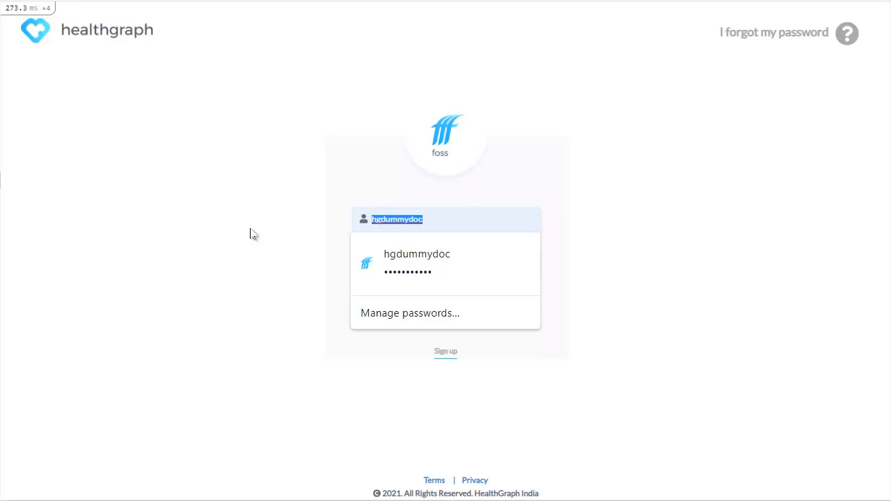
pyautogui.click(300, 281)
# Log in as hgdummyoptician with the account password, and dismiss the Optical Store stock summary.
pyautogui.click(456, 241)
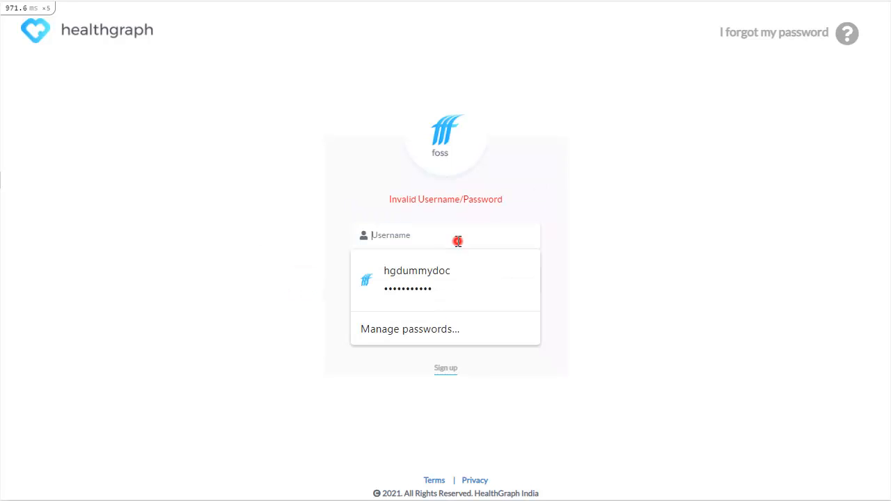
pyautogui.write('hgdumm')
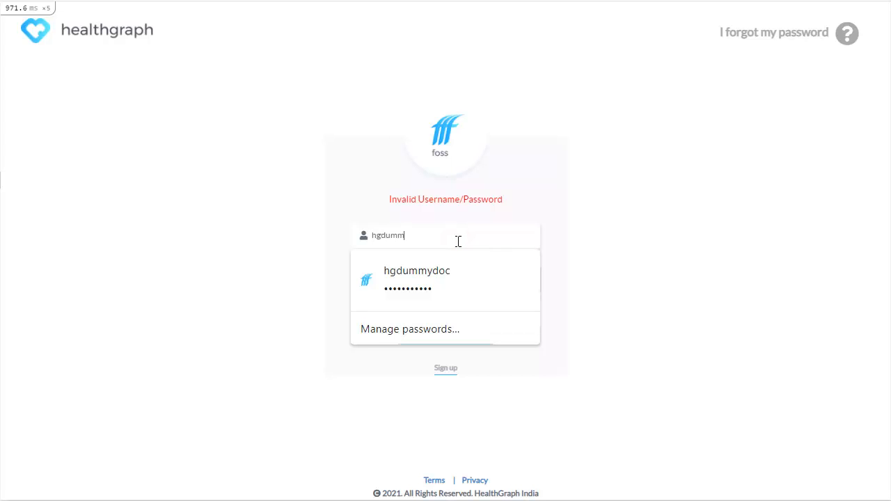
pyautogui.write('yoptician')
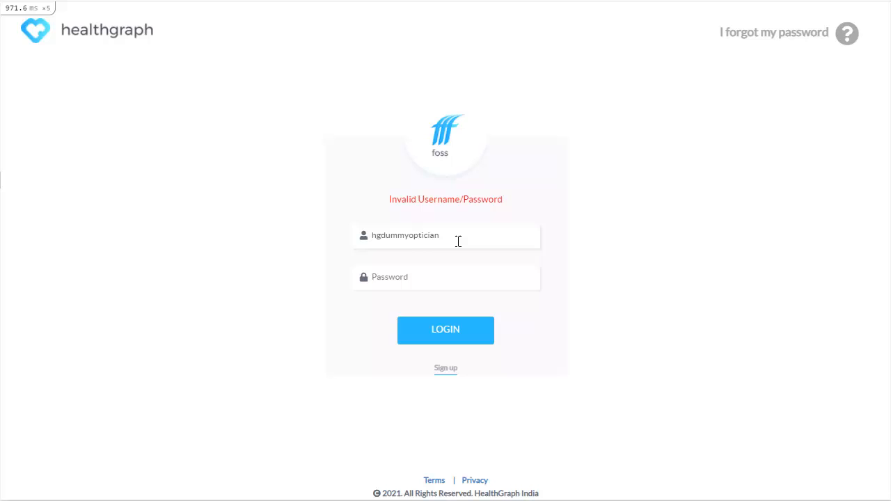
pyautogui.press('Tab')
pyautogui.write('************')
pyautogui.click(477, 341)
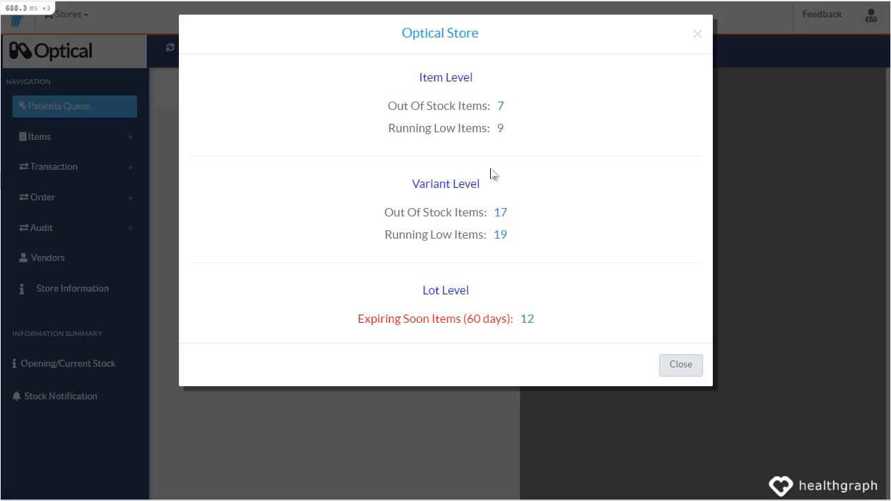
pyautogui.click(688, 359)
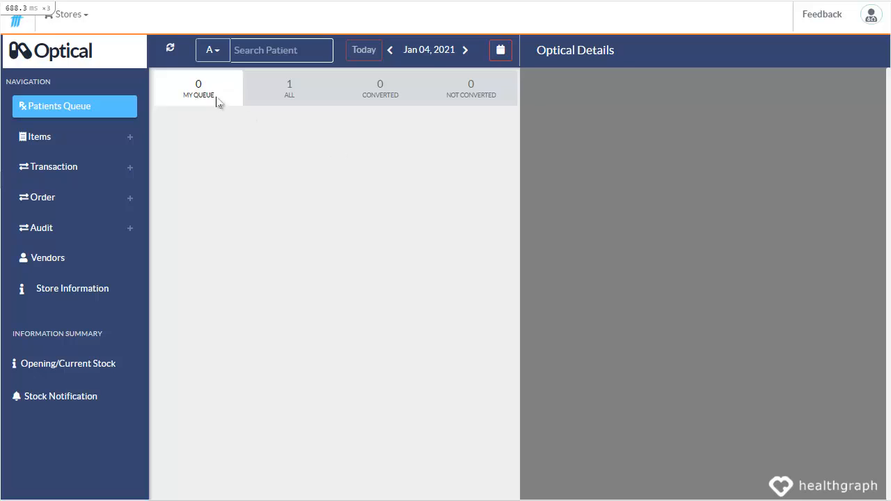
# List all patients in the optical queue and review the advised patient's details and glasses prescription.
pyautogui.click(291, 98)
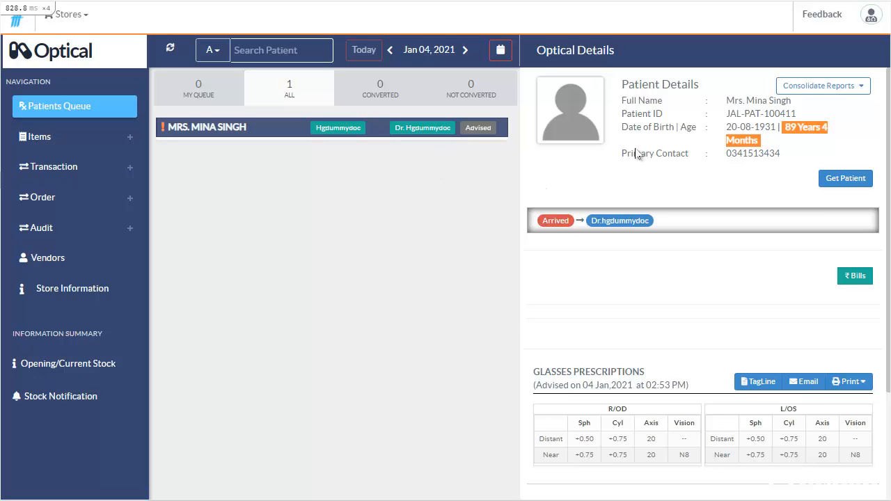
pyautogui.scroll(-2, 637, 154)
pyautogui.scroll(2, 630, 153)
pyautogui.scroll(-2, 697, 290)
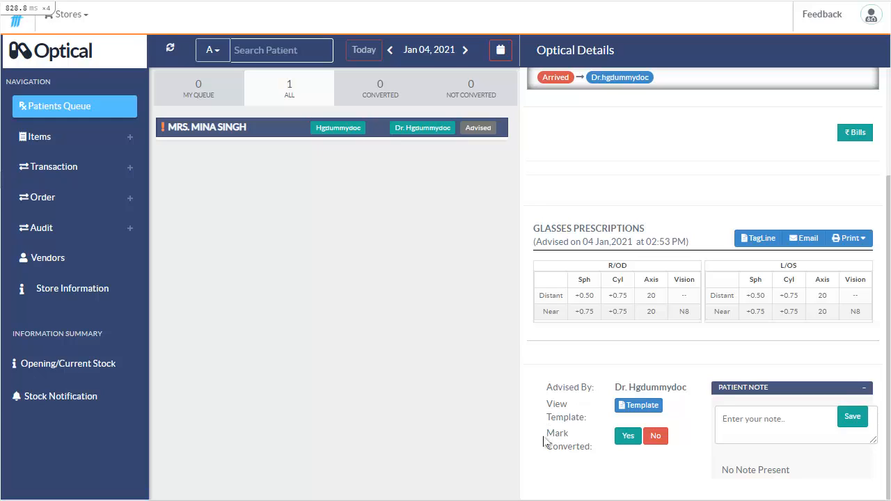
# Mark the patient's glasses prescription as converted, and set the sales invoice's item search to Description.
pyautogui.click(630, 445)
pyautogui.scroll(-1, 569, 364)
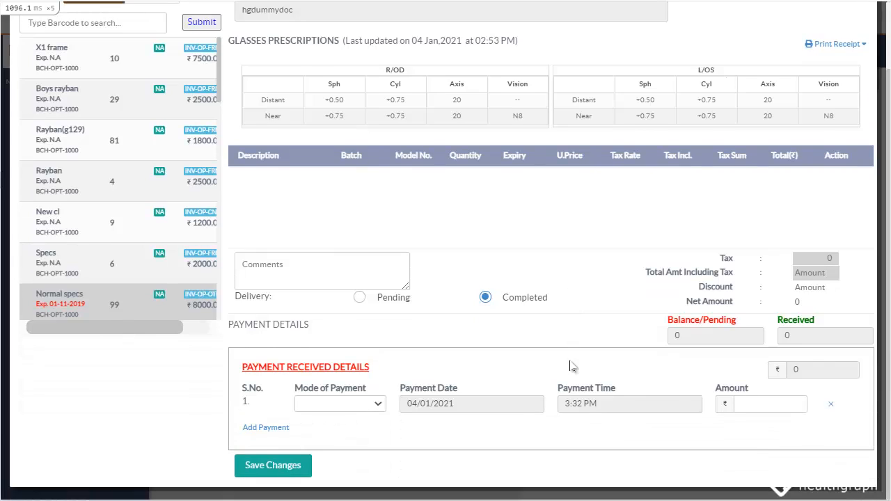
pyautogui.scroll(1, 513, 364)
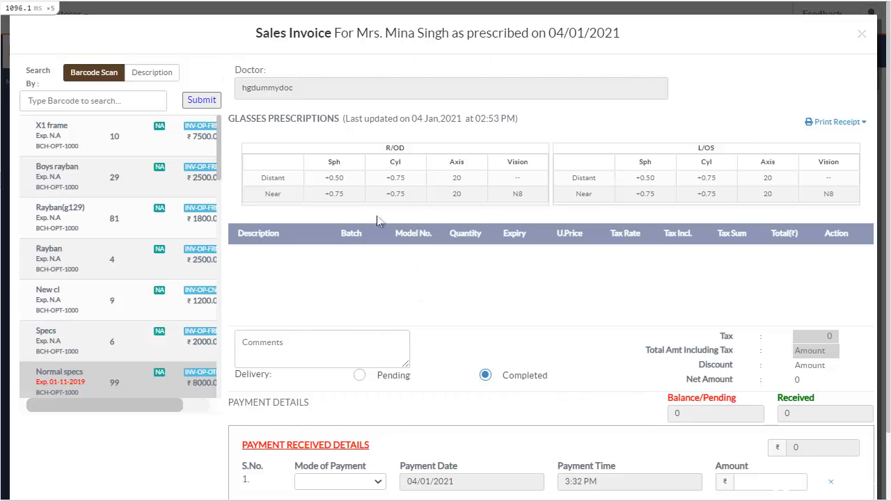
pyautogui.click(103, 100)
pyautogui.click(151, 73)
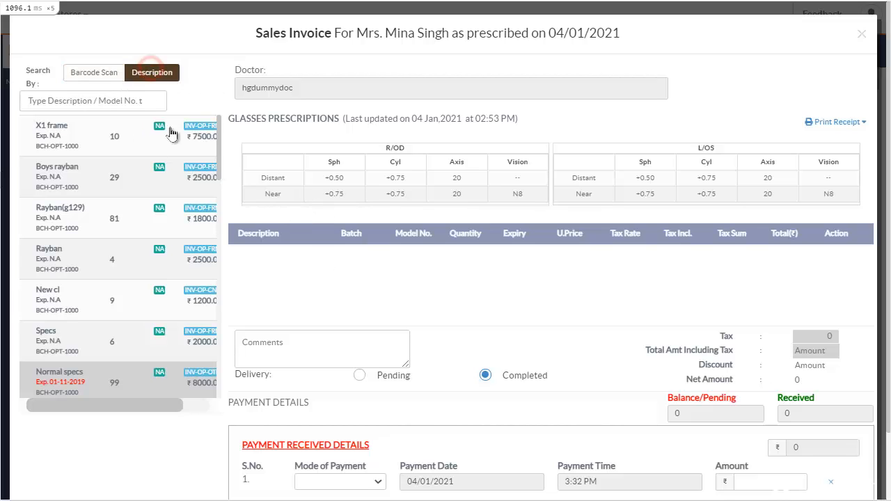
# Add the Rayban and New cl items to the sales invoice with a quantity of 1 each.
pyautogui.click(85, 264)
pyautogui.click(462, 251)
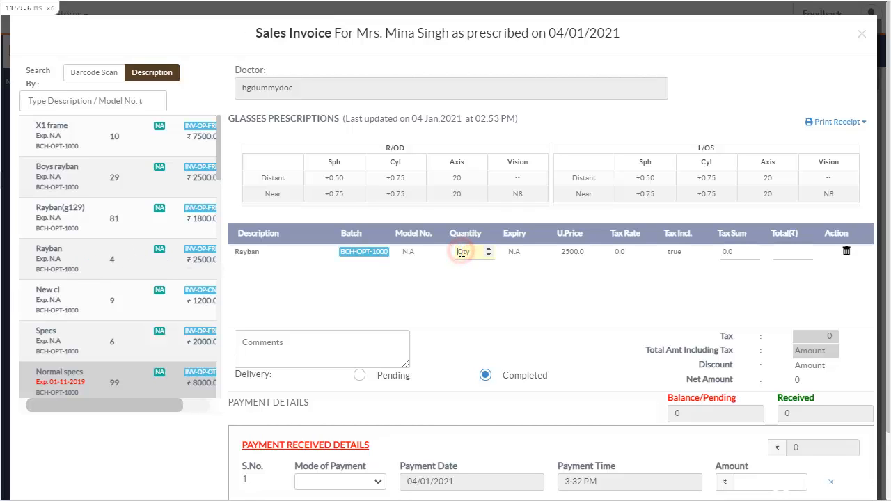
pyautogui.write('1')
pyautogui.click(82, 301)
pyautogui.click(462, 266)
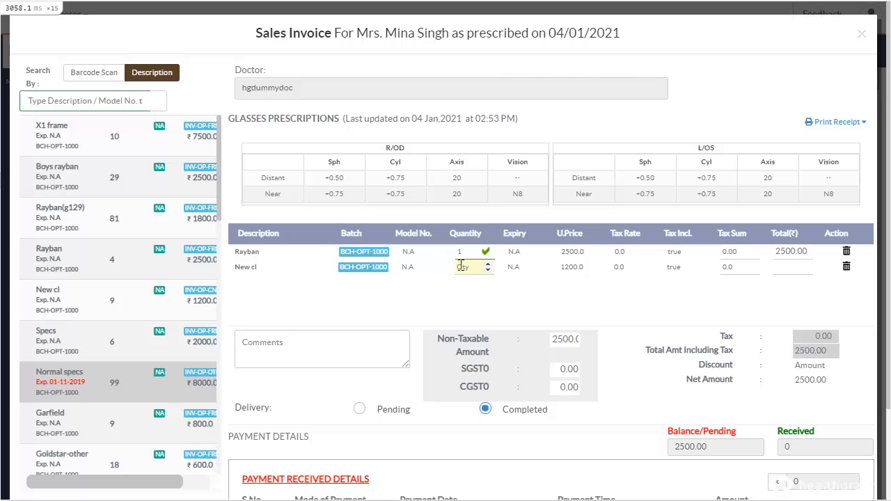
pyautogui.write('1')
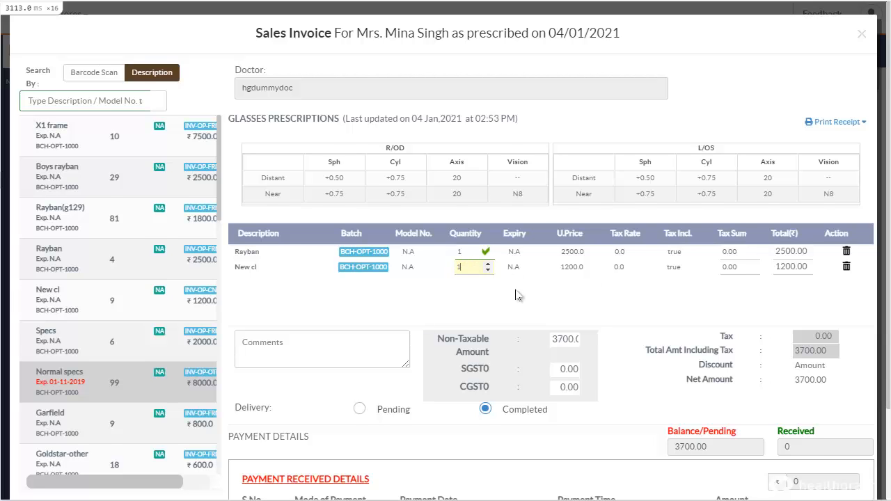
# Set the invoice's delivery to Pending, mark fitting as required, and assign fitter1 as the fitter.
pyautogui.scroll(-2, 516, 296)
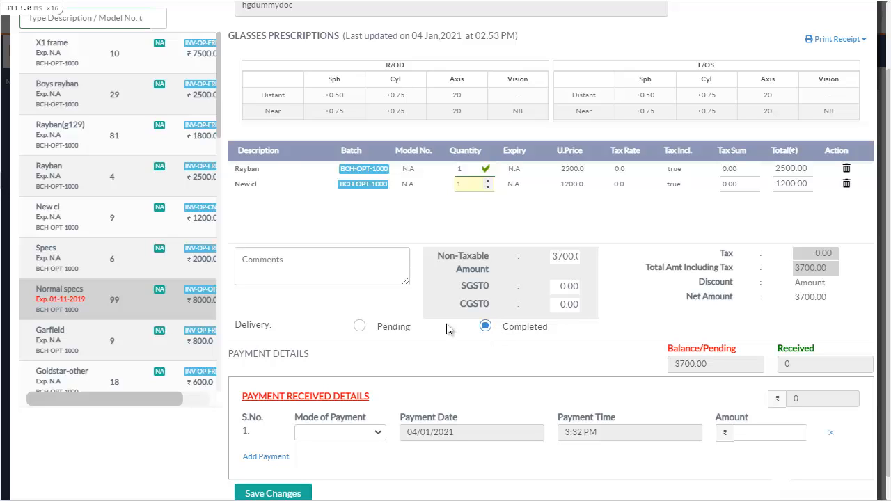
pyautogui.click(359, 327)
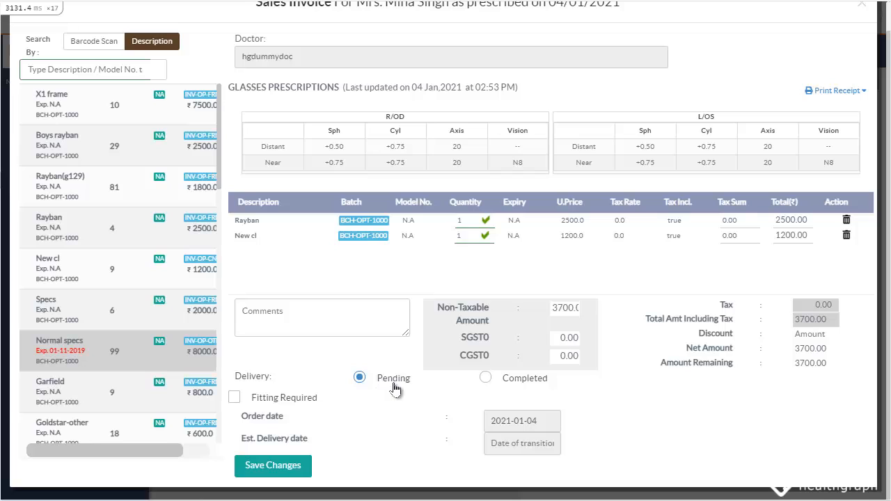
pyautogui.click(235, 400)
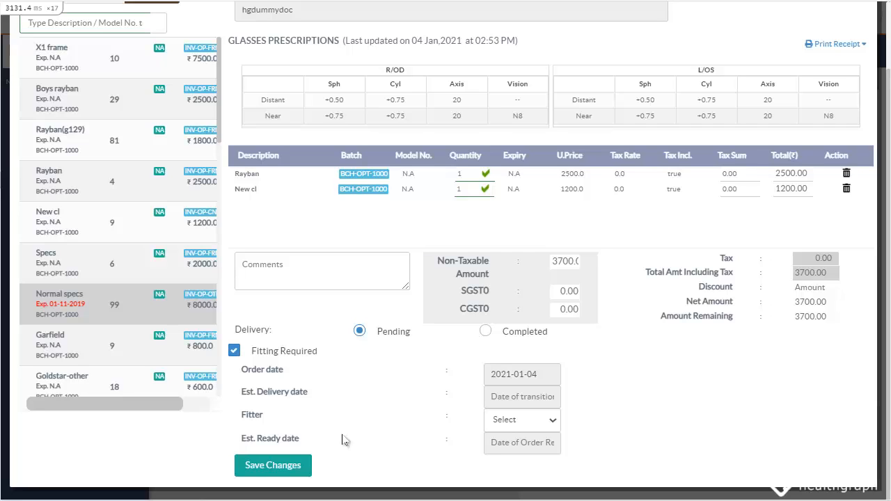
pyautogui.click(505, 423)
pyautogui.click(523, 451)
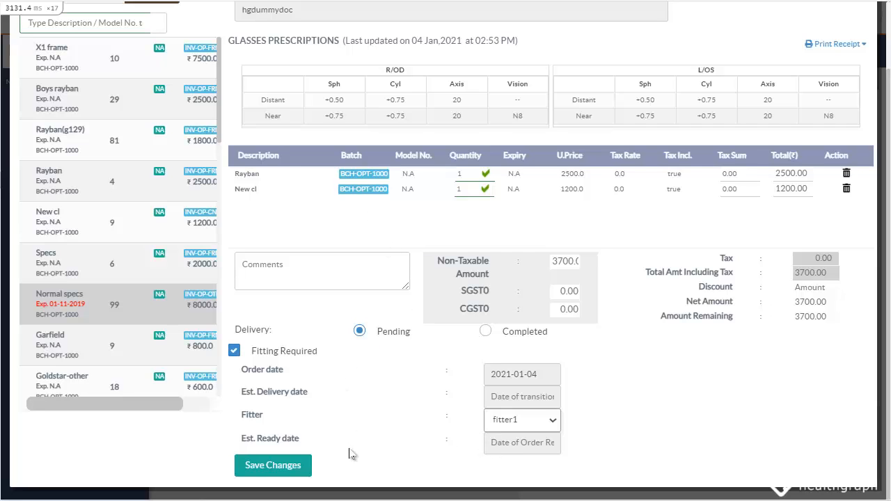
# Set the order's estimated ready date to 08/01/2021.
pyautogui.moveTo(250, 438); pyautogui.dragTo(413, 451)
pyautogui.click(412, 443)
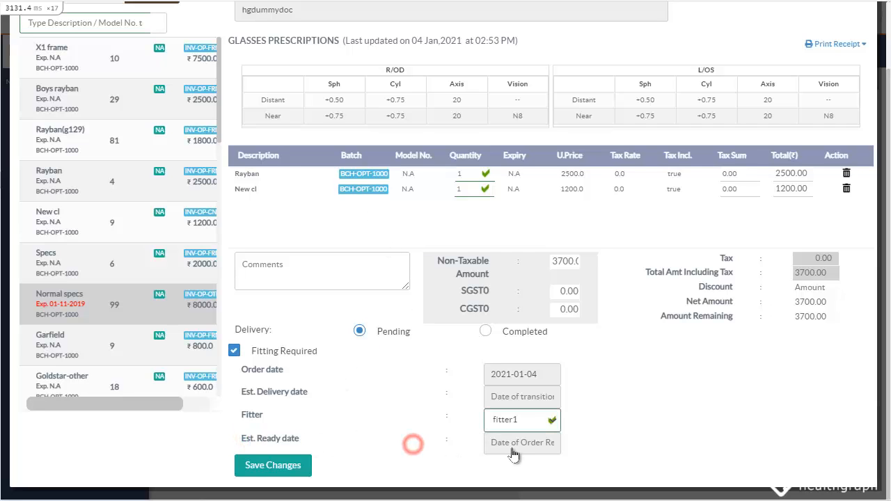
pyautogui.click(514, 443)
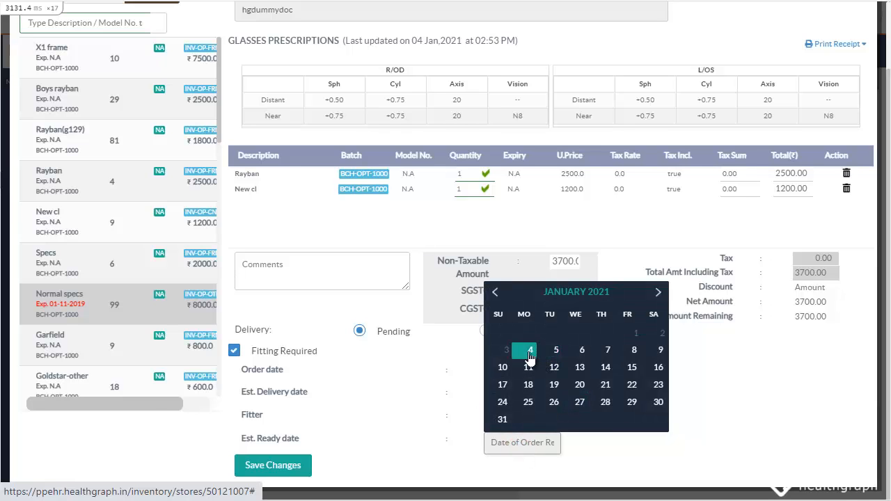
pyautogui.click(634, 351)
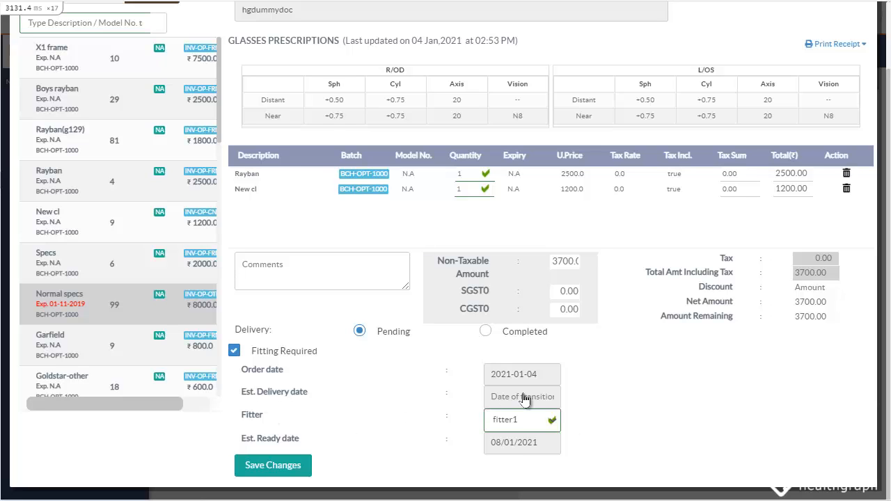
# Set the order's estimated delivery date to 09/01/2021 and save the sales invoice without a discount.
pyautogui.click(525, 398)
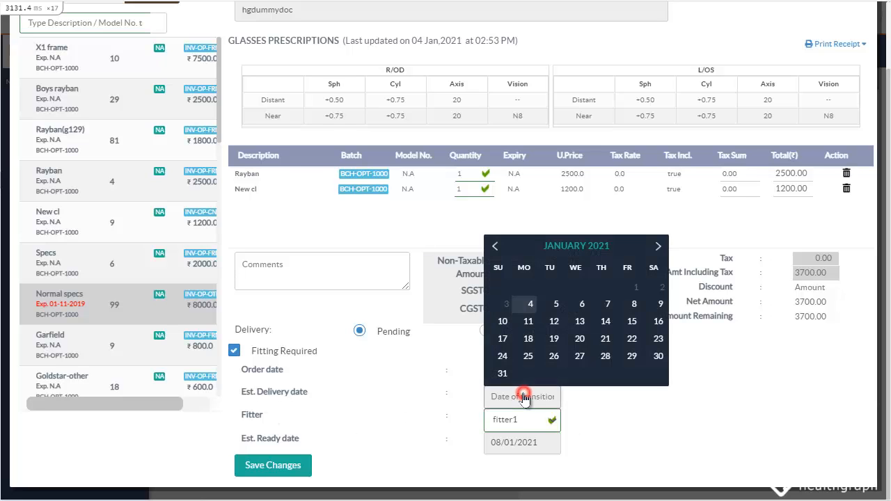
pyautogui.click(656, 307)
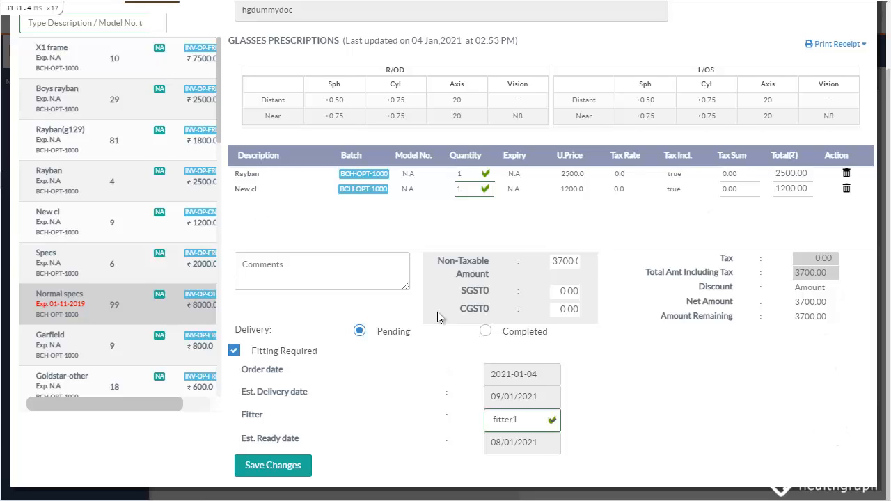
pyautogui.scroll(2, 446, 310)
pyautogui.scroll(-2, 449, 310)
pyautogui.scroll(2, 697, 302)
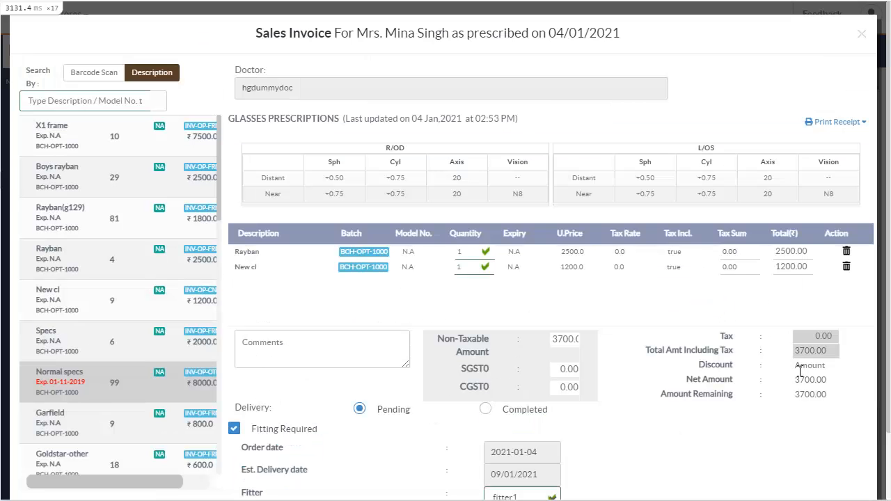
pyautogui.click(801, 368)
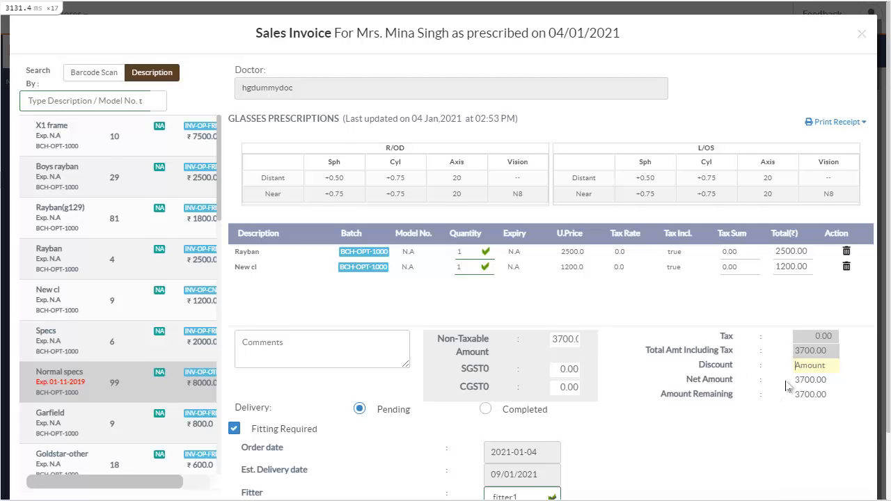
pyautogui.scroll(-2, 766, 363)
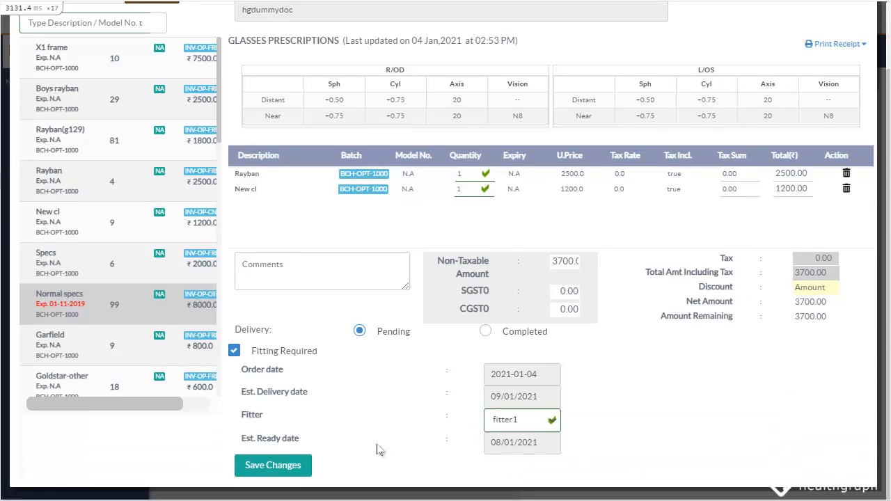
pyautogui.click(287, 470)
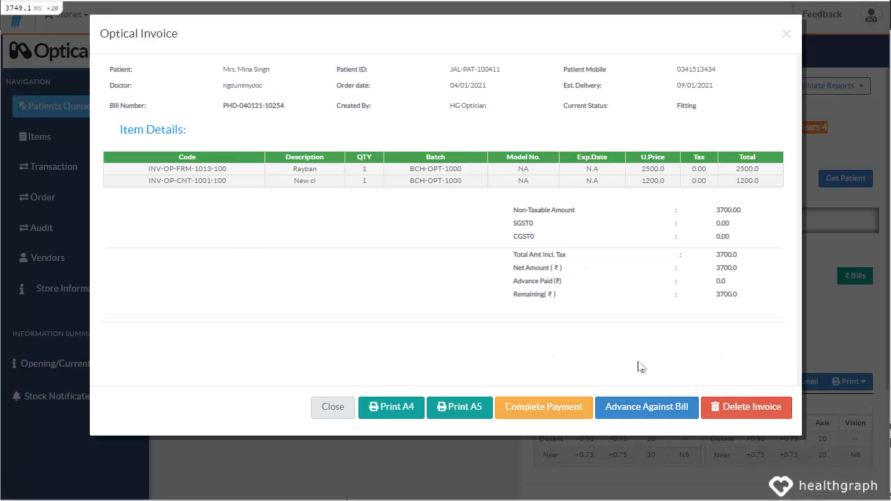
# Record a cash advance of 500 against the bill with the reason "Advance collected", and save the receipt.
pyautogui.click(648, 413)
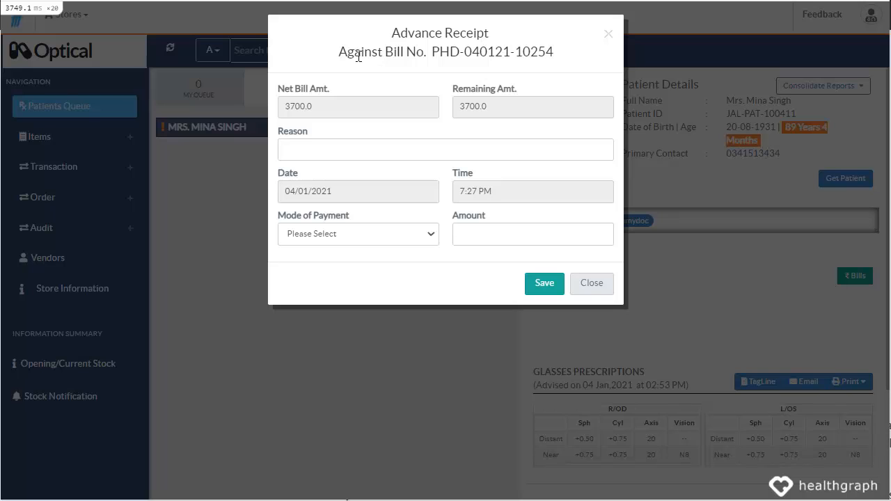
pyautogui.moveTo(432, 57); pyautogui.dragTo(567, 60)
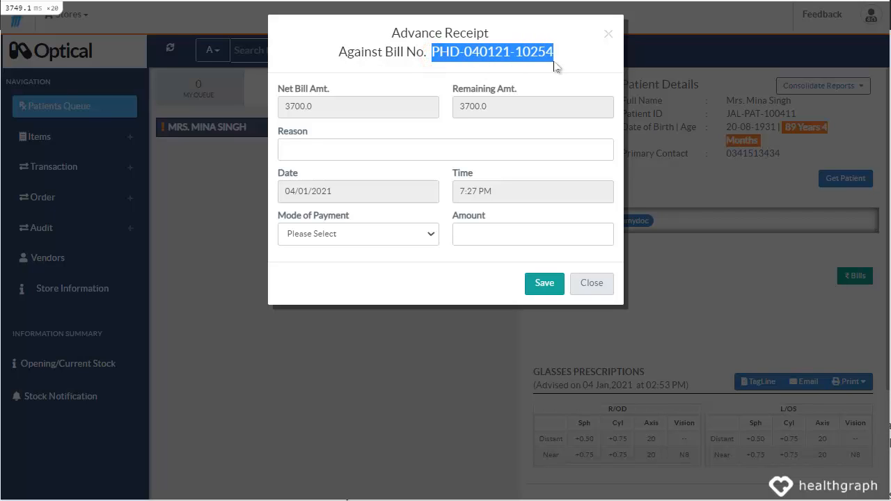
pyautogui.click(340, 130)
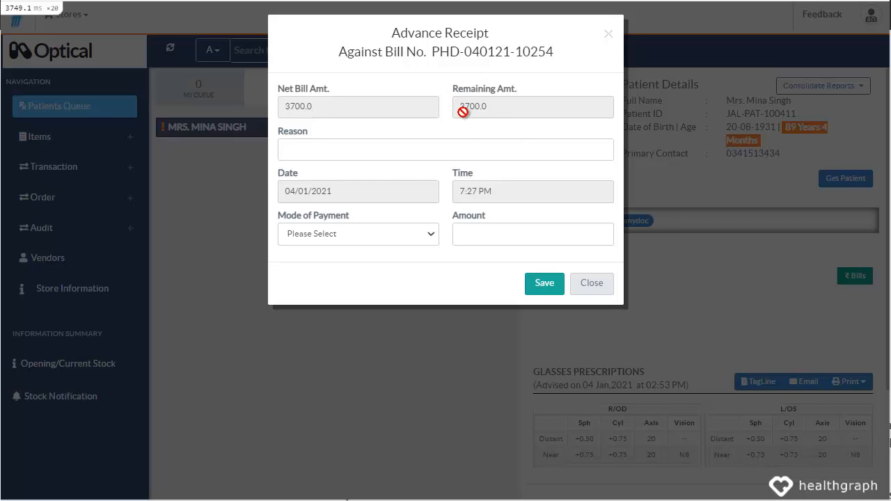
pyautogui.click(317, 146)
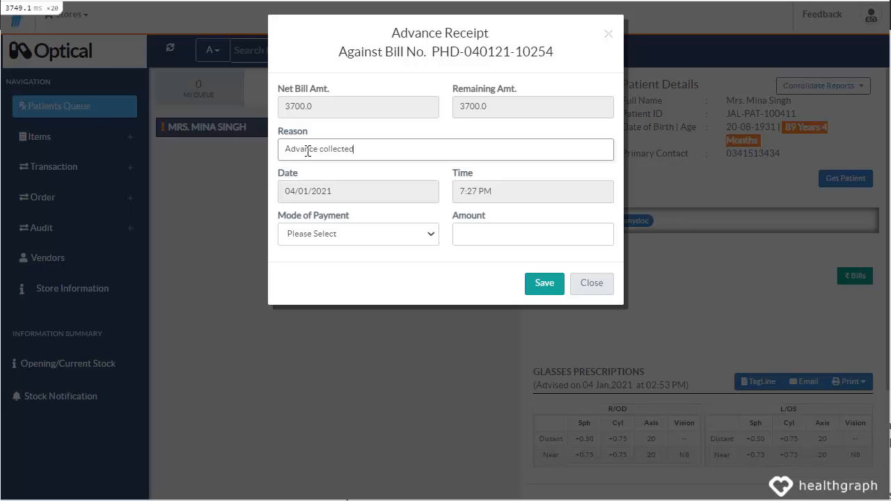
pyautogui.click(327, 234)
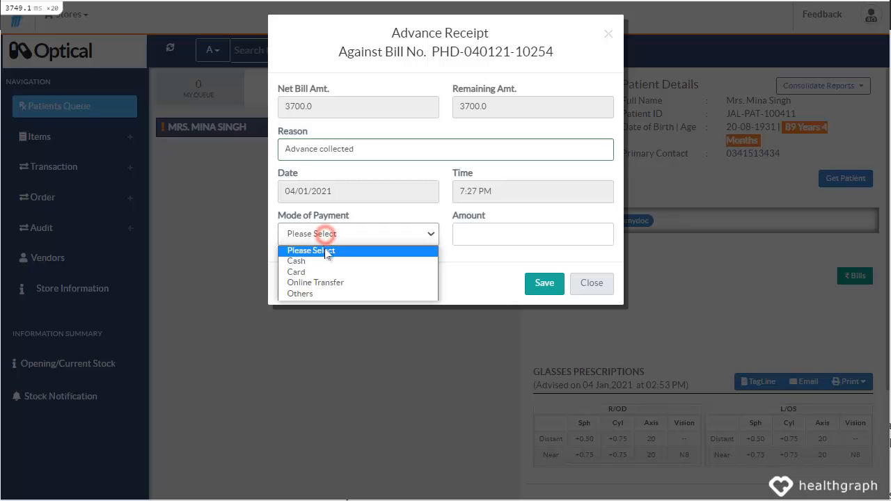
pyautogui.click(318, 262)
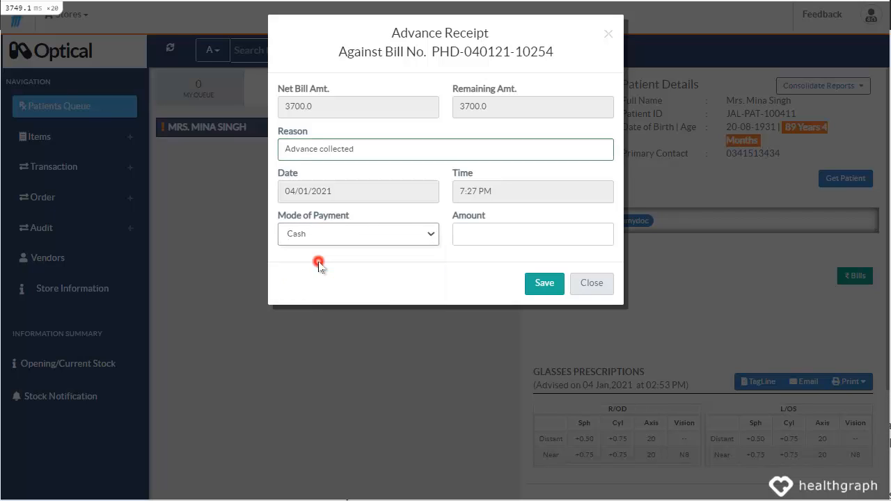
pyautogui.click(485, 235)
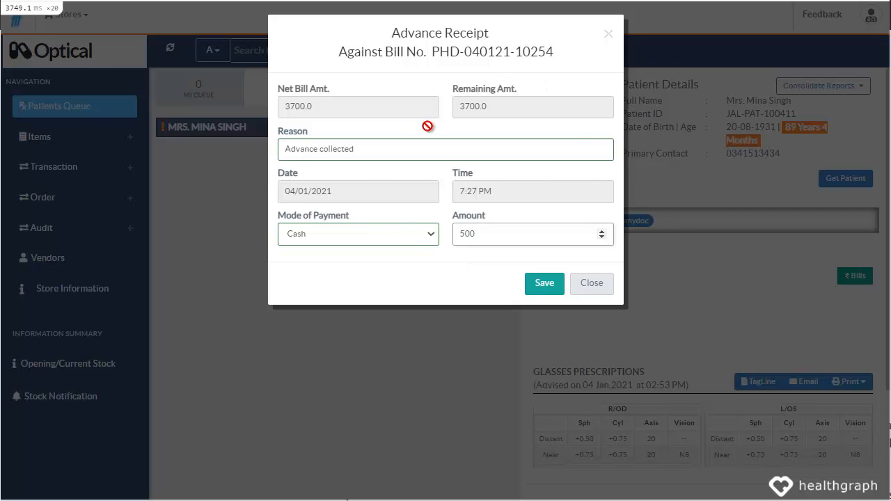
pyautogui.click(544, 285)
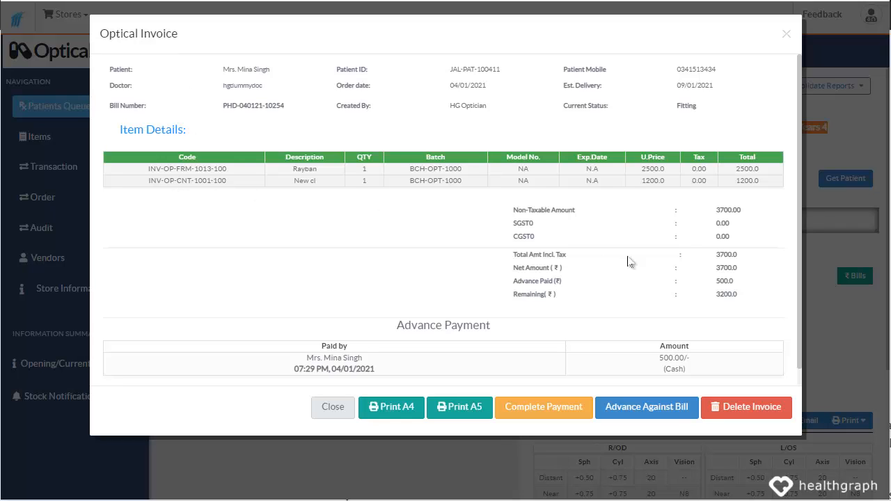
# Review the advance paid, the remaining amount and the advance payment entry on the optical invoice.
pyautogui.moveTo(513, 281); pyautogui.dragTo(748, 287)
pyautogui.click(524, 297)
pyautogui.moveTo(500, 306); pyautogui.dragTo(741, 302)
pyautogui.click(697, 312)
pyautogui.moveTo(321, 346); pyautogui.dragTo(696, 384)
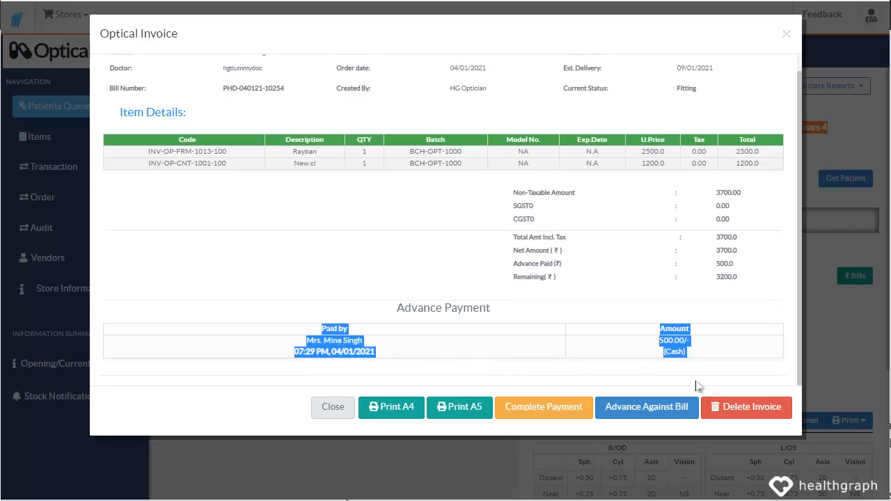
pyautogui.click(577, 358)
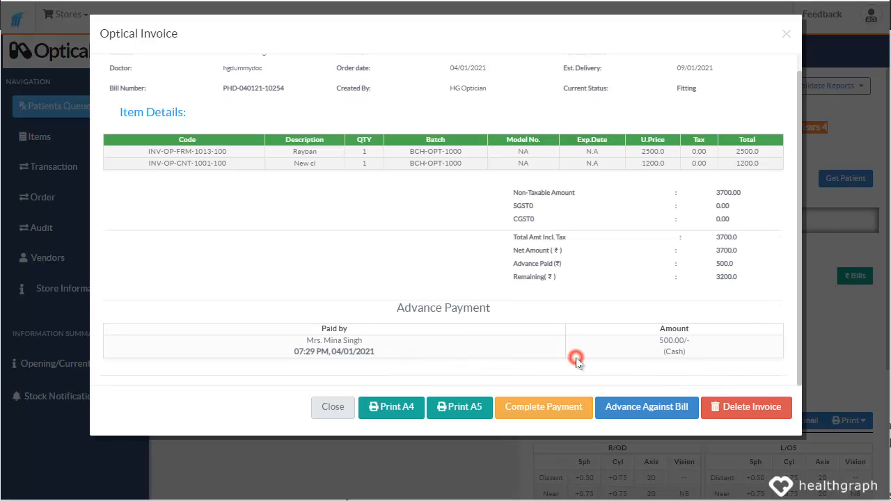
pyautogui.scroll(1, 342, 243)
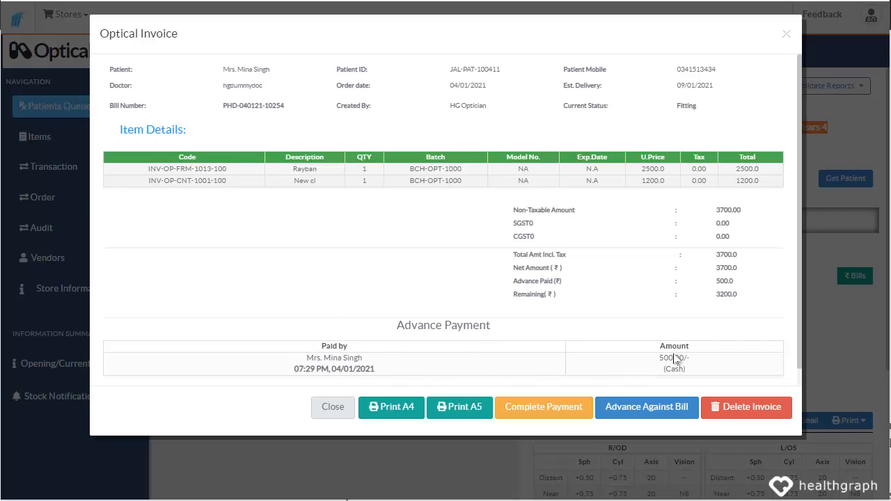
pyautogui.click(648, 410)
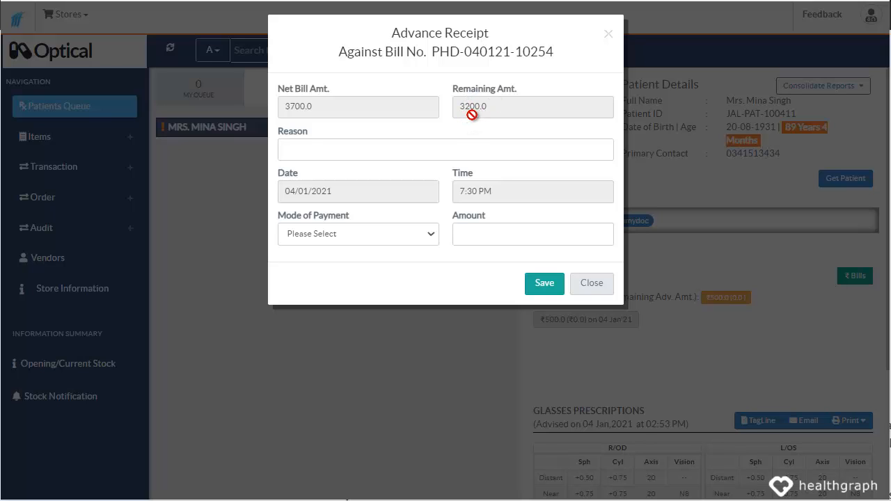
pyautogui.click(350, 235)
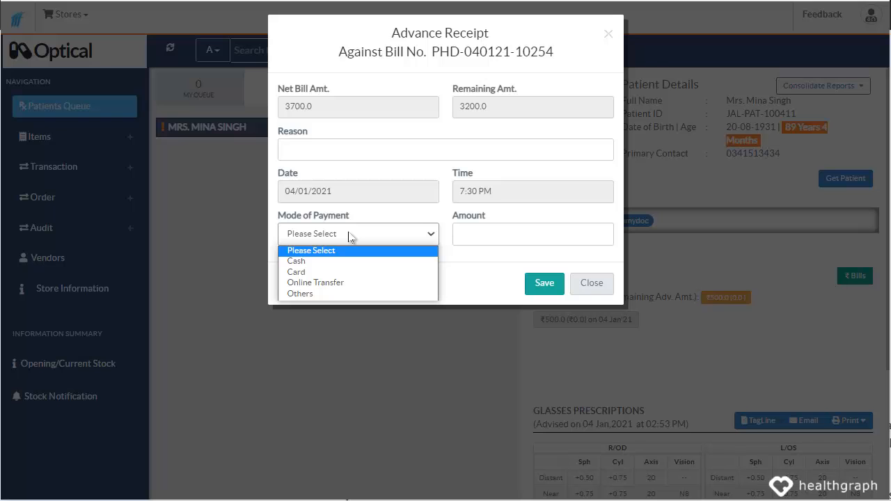
pyautogui.click(334, 262)
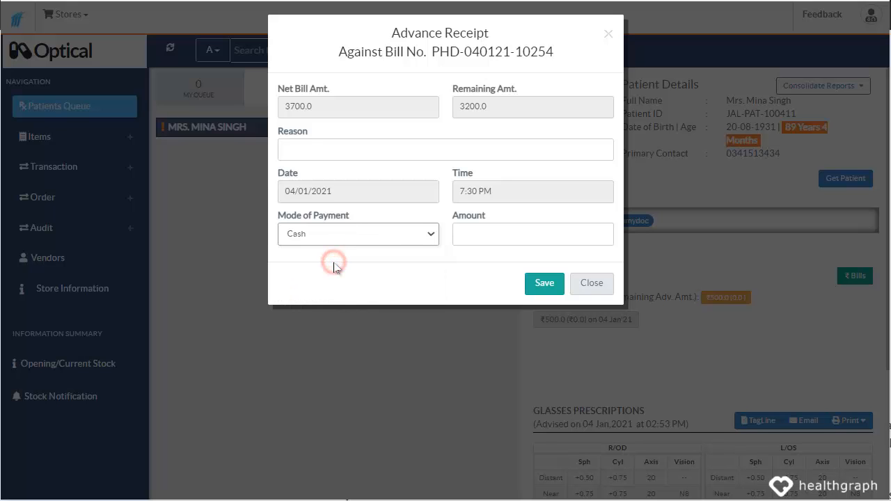
pyautogui.click(604, 285)
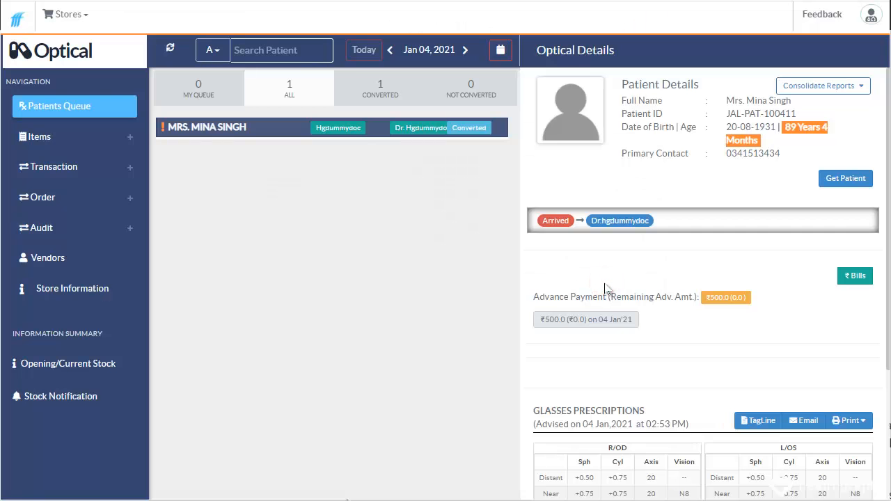
# Open the patient's previous bill of 04 Jan'21 at 03:35 PM, check its status and payment details, and close it.
pyautogui.scroll(-3, 605, 288)
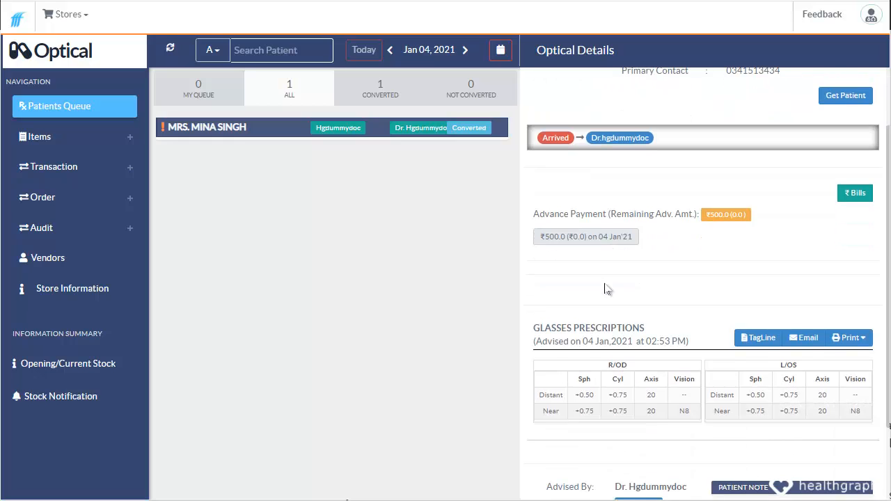
pyautogui.scroll(3, 606, 288)
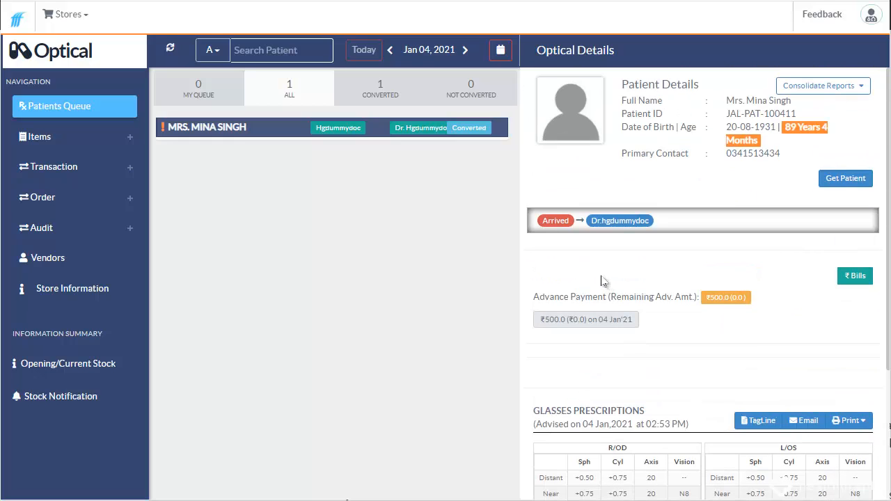
pyautogui.click(859, 277)
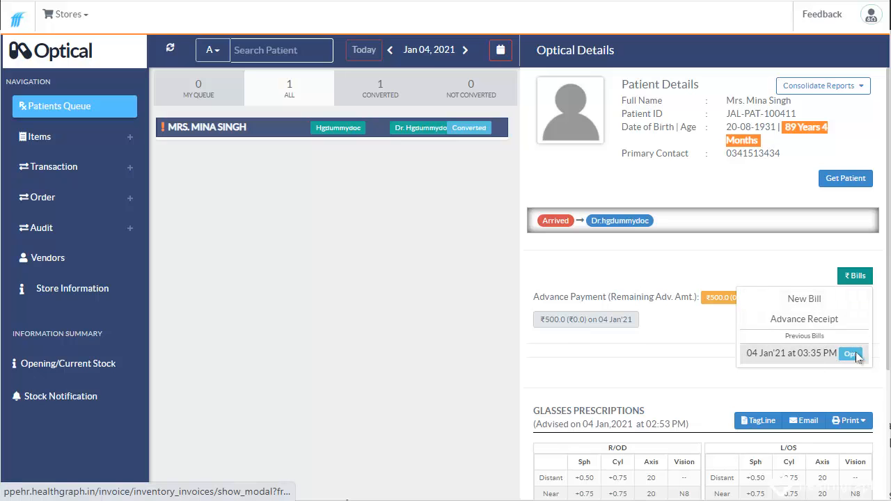
pyautogui.click(812, 355)
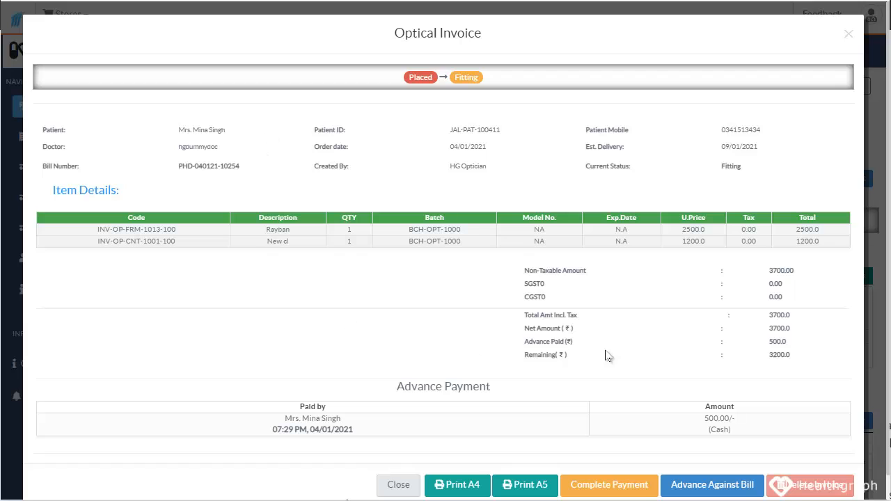
pyautogui.scroll(-1, 568, 314)
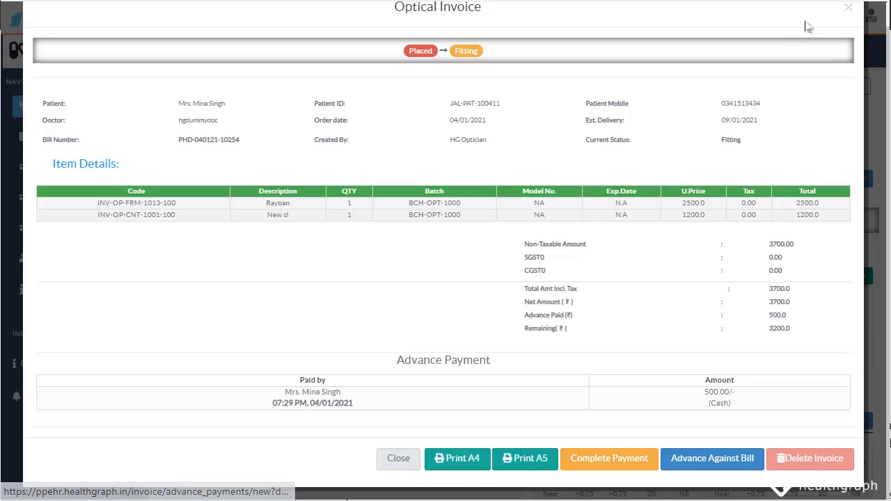
pyautogui.click(848, 8)
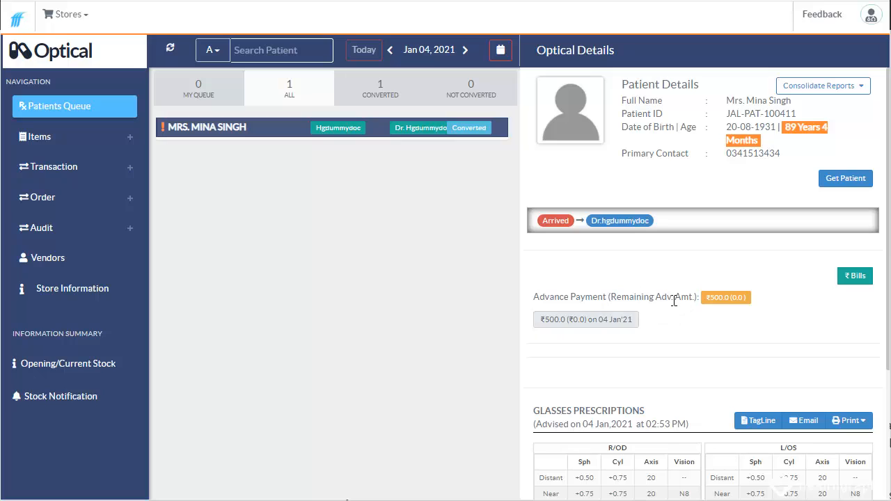
# Open the patient's ₹500 advance receipt, review its amount, advance history and remaining amount, and close it.
pyautogui.click(560, 328)
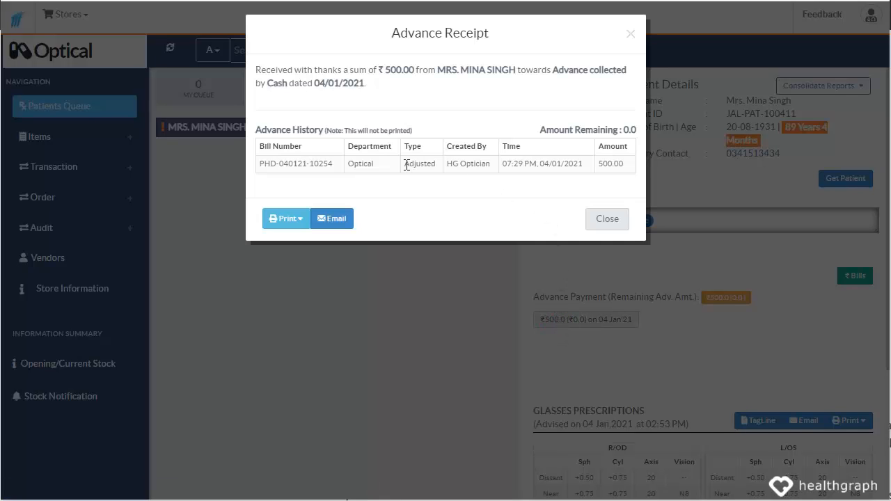
pyautogui.moveTo(378, 69); pyautogui.dragTo(418, 69)
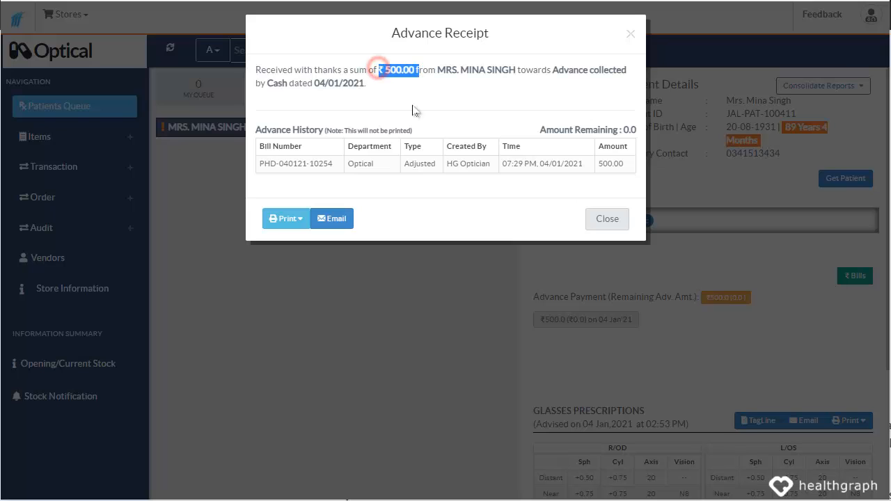
pyautogui.moveTo(261, 150); pyautogui.dragTo(632, 167)
pyautogui.click(603, 180)
pyautogui.moveTo(617, 130); pyautogui.dragTo(640, 139)
pyautogui.click(608, 219)
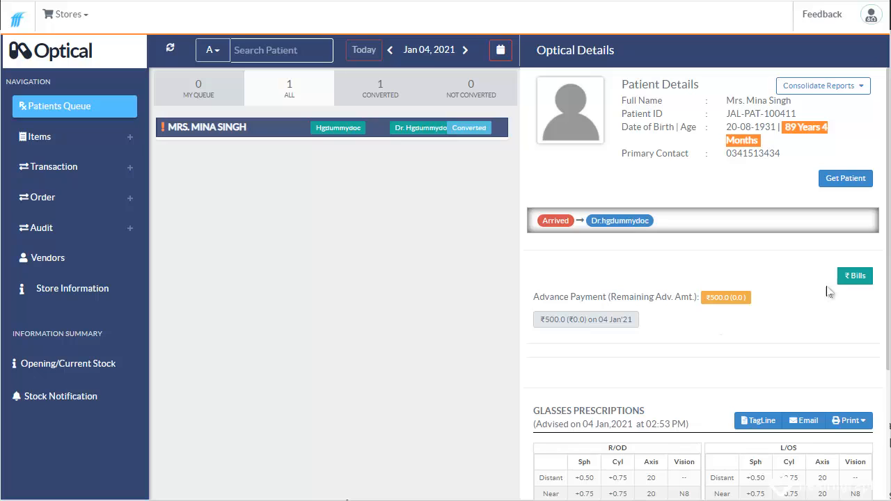
# Record a cash advance of 2000 for the patient with the reason "Advance collected against upcoming bills", and save the receipt.
pyautogui.click(851, 279)
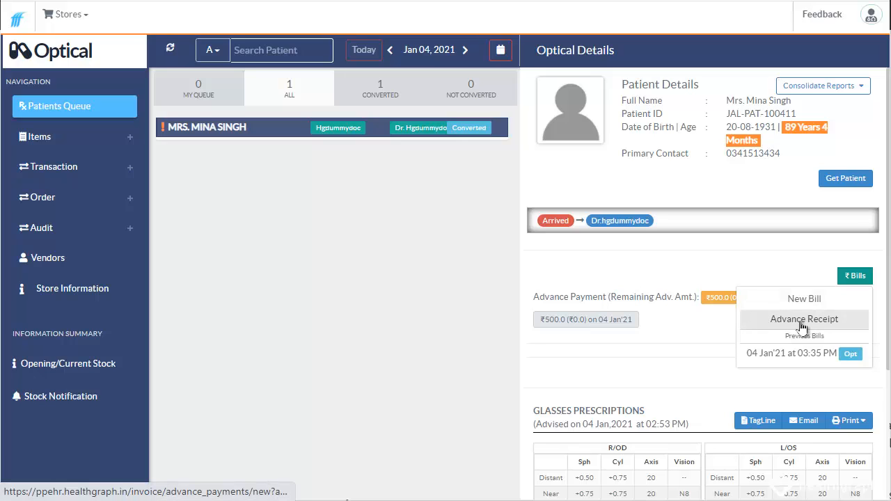
pyautogui.click(707, 319)
pyautogui.click(854, 277)
pyautogui.click(813, 322)
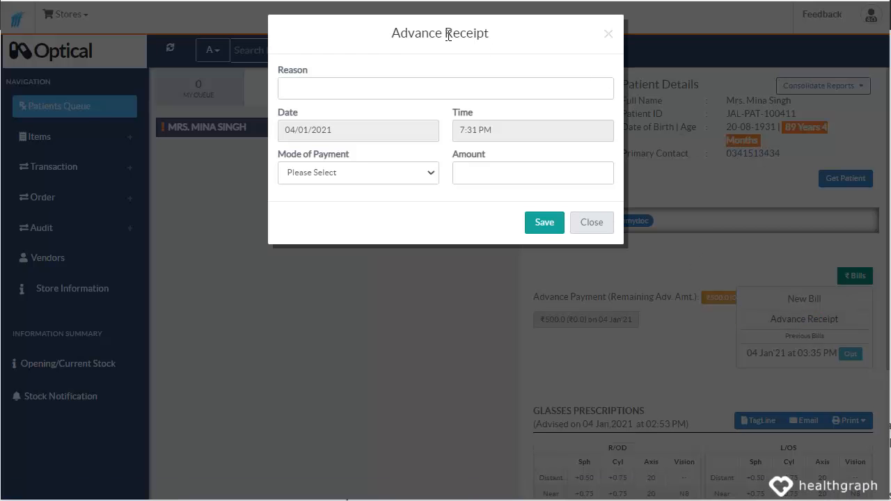
pyautogui.click(328, 84)
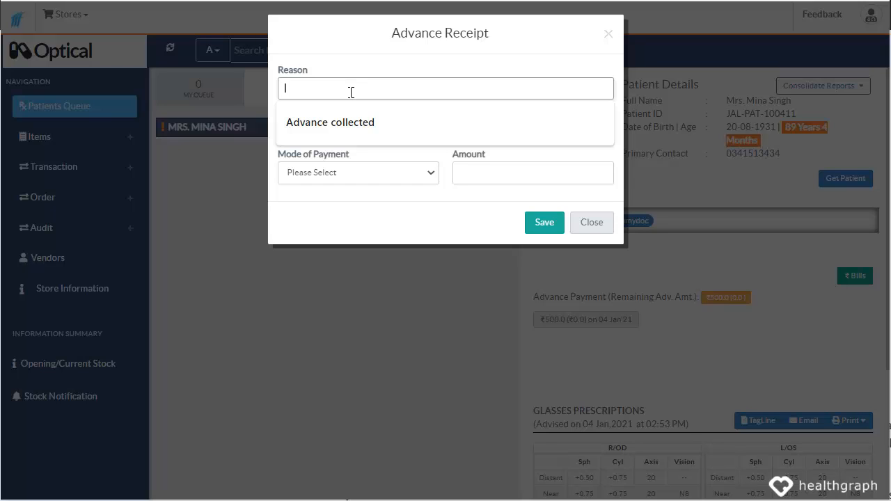
pyautogui.write('Advance collec')
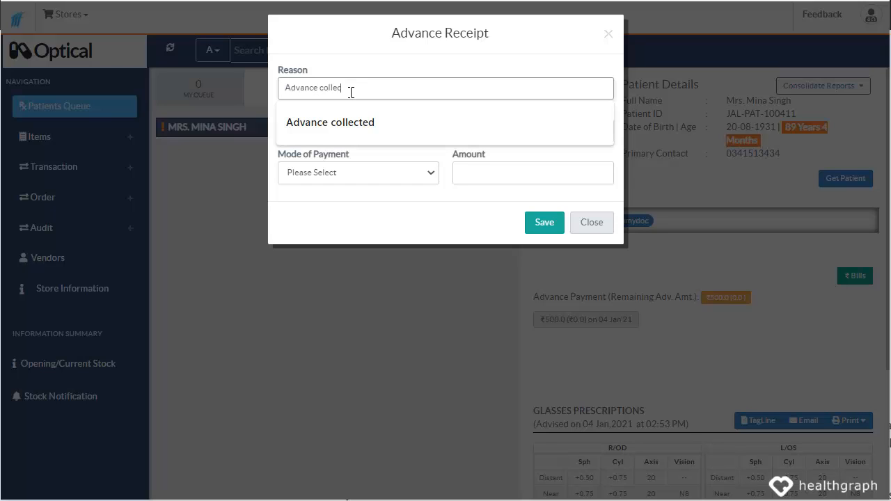
pyautogui.write('ted against upcoming bills')
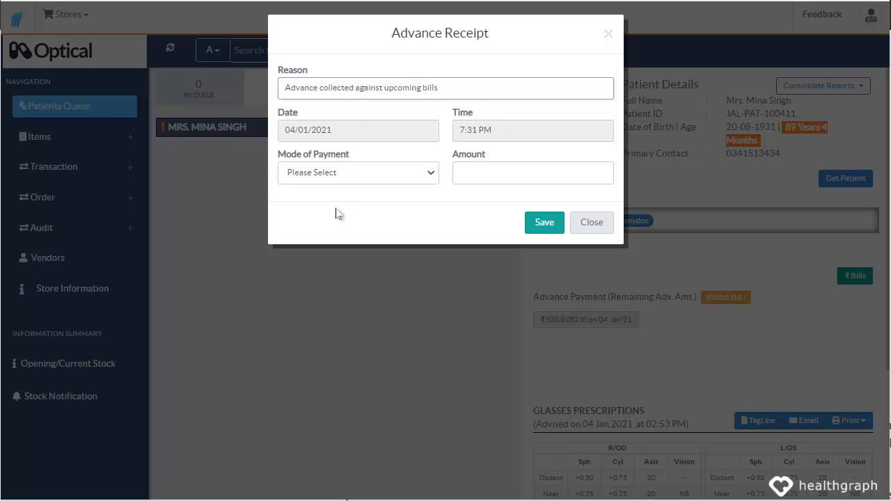
pyautogui.click(302, 178)
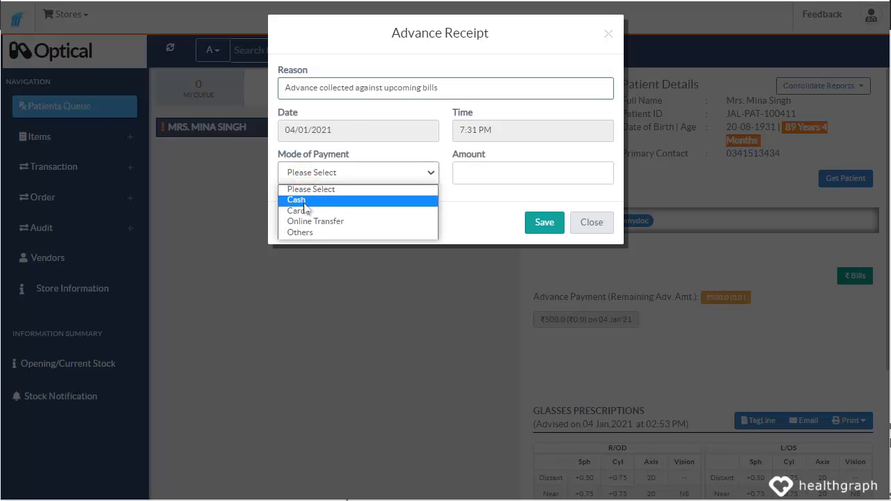
pyautogui.click(298, 201)
pyautogui.click(461, 171)
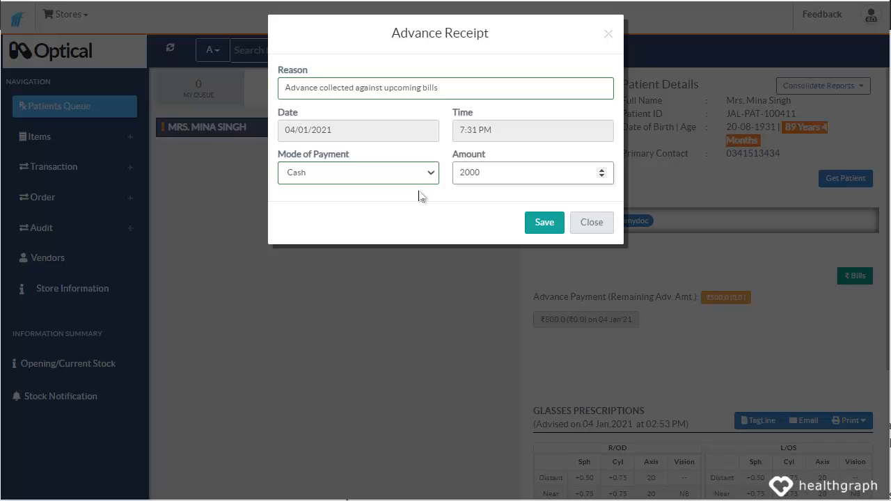
pyautogui.click(545, 223)
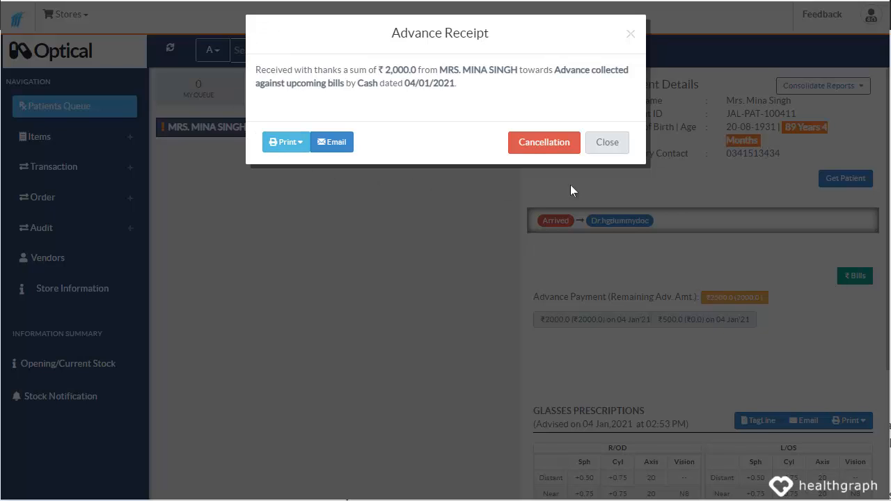
# Check the print layout options for the new ₹2,000 advance receipt and close the receipt.
pyautogui.click(297, 147)
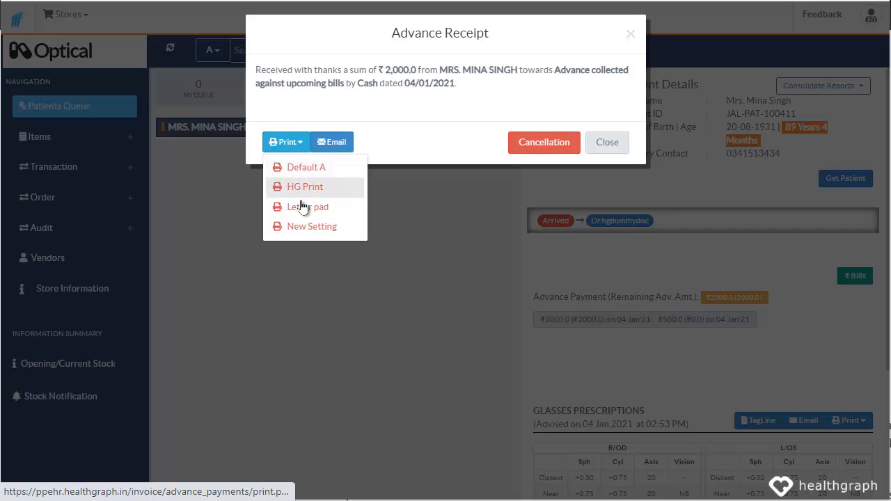
pyautogui.click(422, 134)
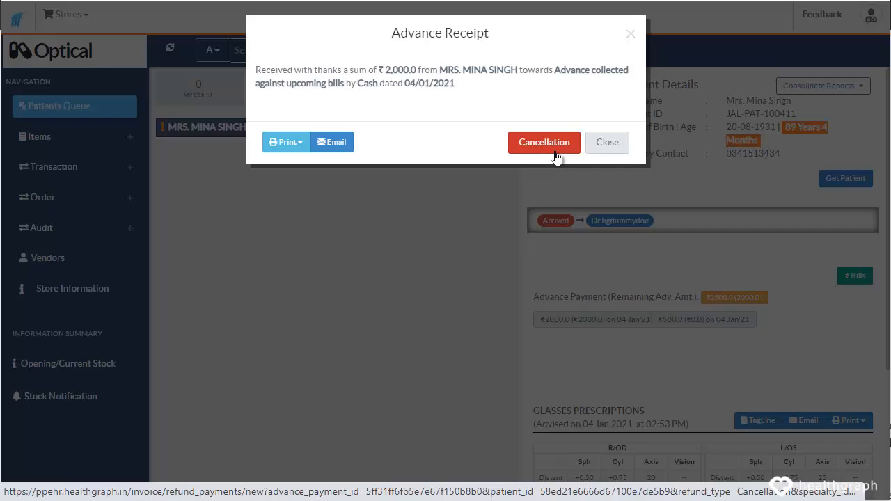
pyautogui.click(616, 142)
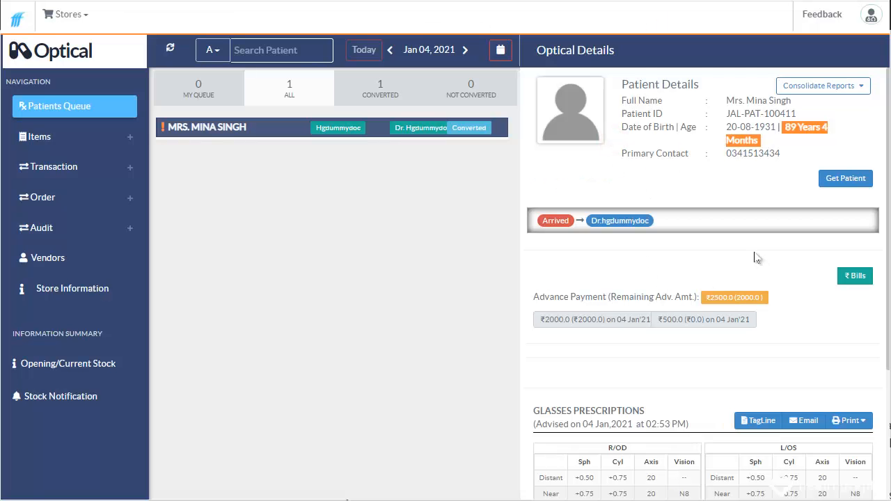
# Reopen the ₹2000 advance from the patient's advance payments, review its receipt details, and close it.
pyautogui.scroll(-2, 697, 258)
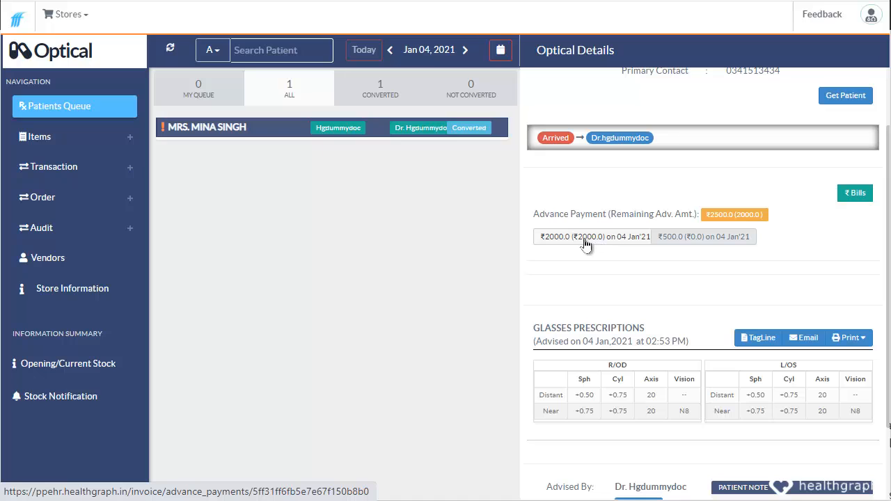
pyautogui.click(577, 241)
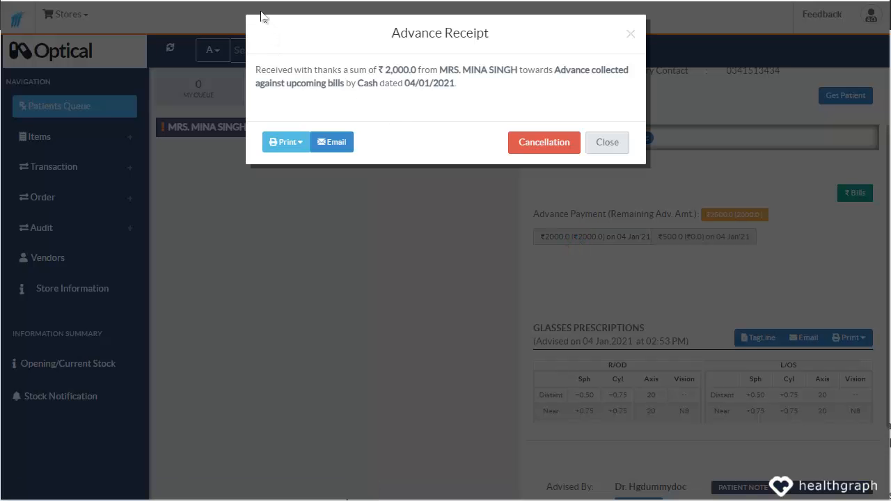
pyautogui.click(607, 142)
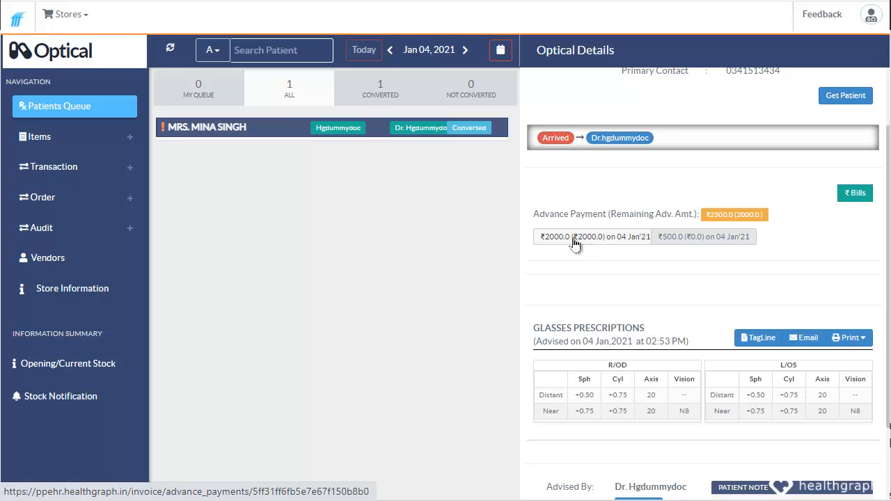
# Review the advance paid and remaining amount on the patient's previous bill of 04 Jan'21 at 03:35 PM, and close it.
pyautogui.click(854, 196)
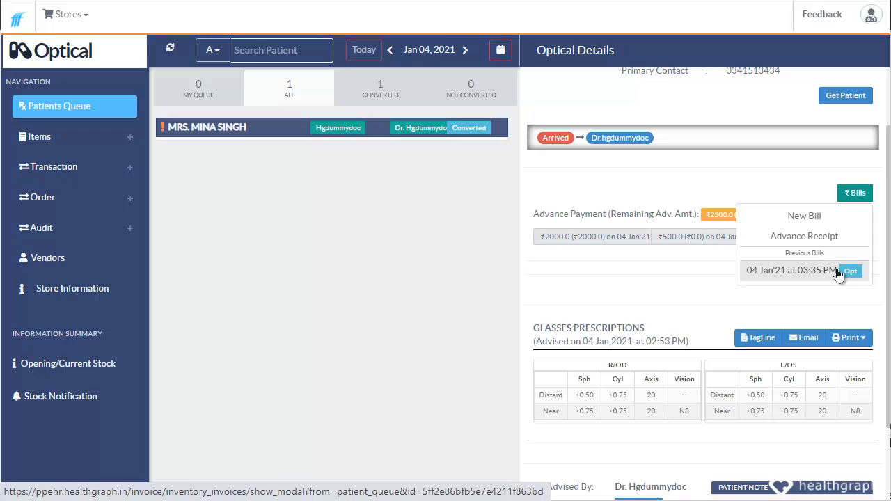
pyautogui.click(787, 276)
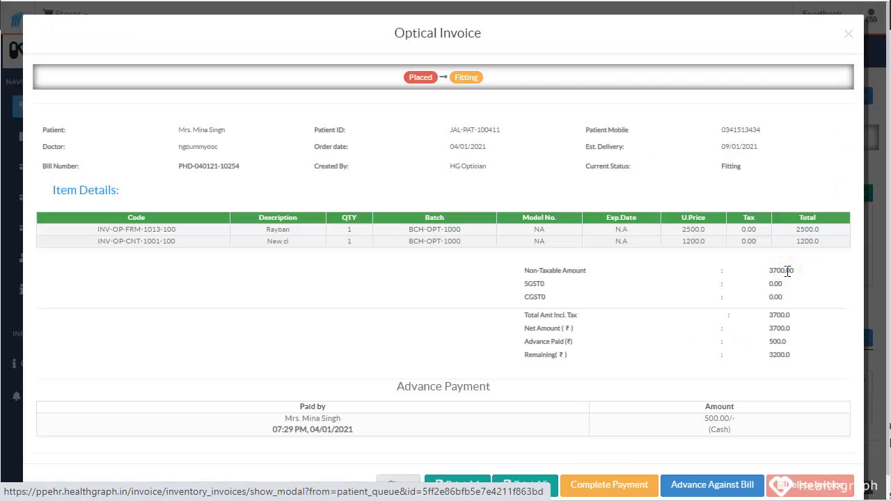
pyautogui.click(847, 35)
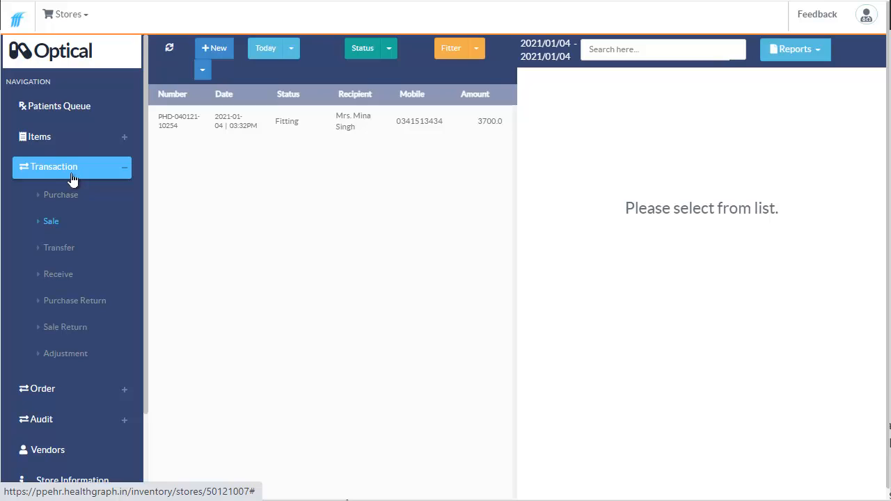
# Open the patient's 3700.0 invoice in the sale transactions and advance its status from Fitting to Ready.
pyautogui.click(200, 124)
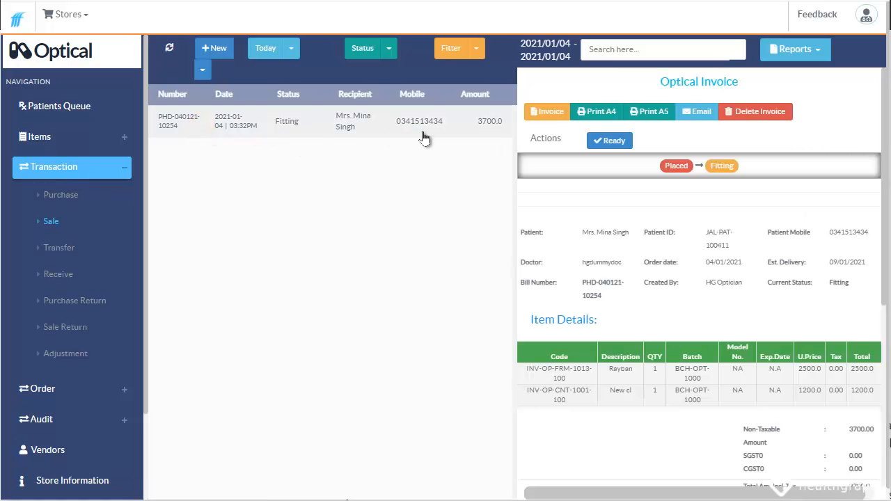
pyautogui.moveTo(670, 170)
pyautogui.moveTo(716, 168)
pyautogui.click(606, 143)
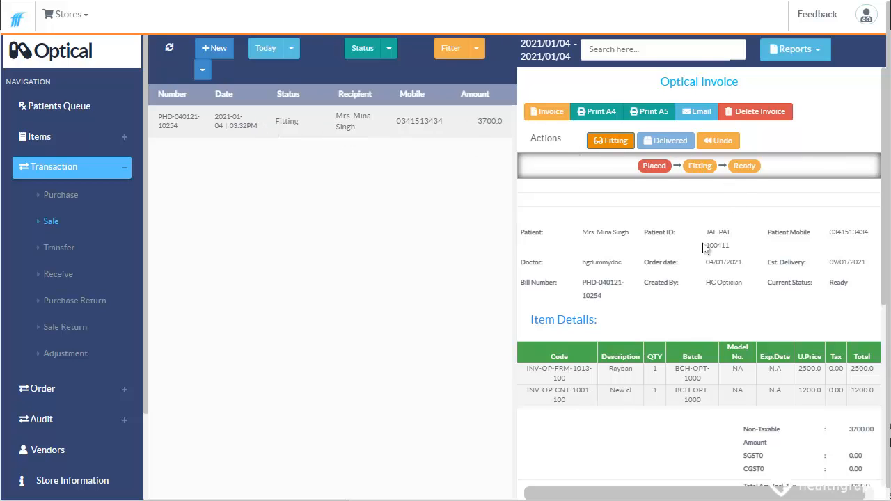
# Review the sale invoice's totals, advance payment entry and the section listing all of the patient's transactions.
pyautogui.scroll(-5, 717, 209)
pyautogui.tripleClick(689, 355)
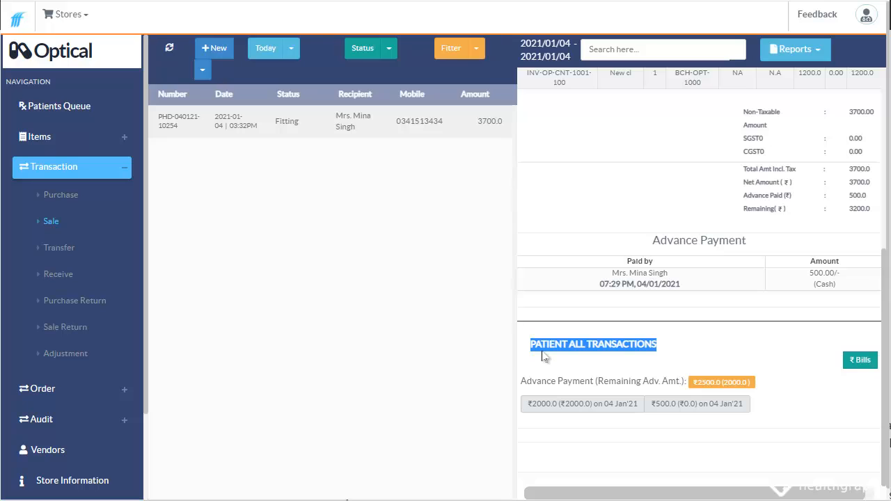
pyautogui.moveTo(537, 344); pyautogui.dragTo(665, 352)
pyautogui.scroll(-1, 835, 373)
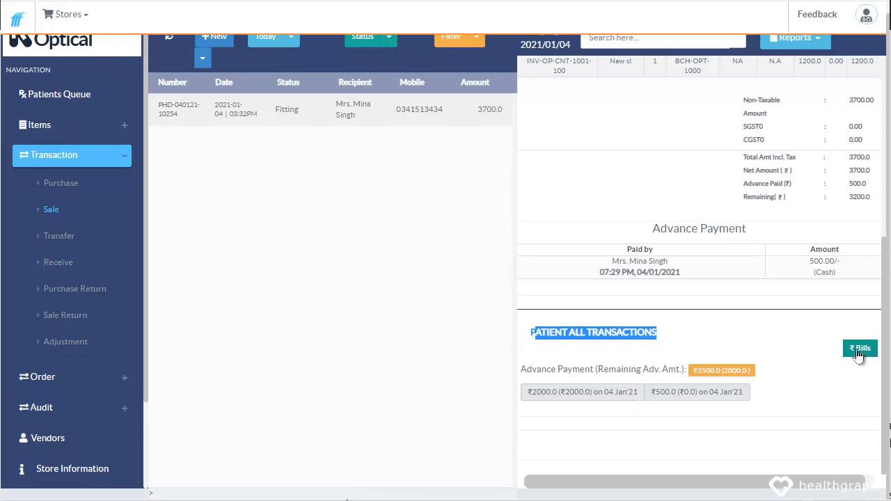
pyautogui.click(775, 356)
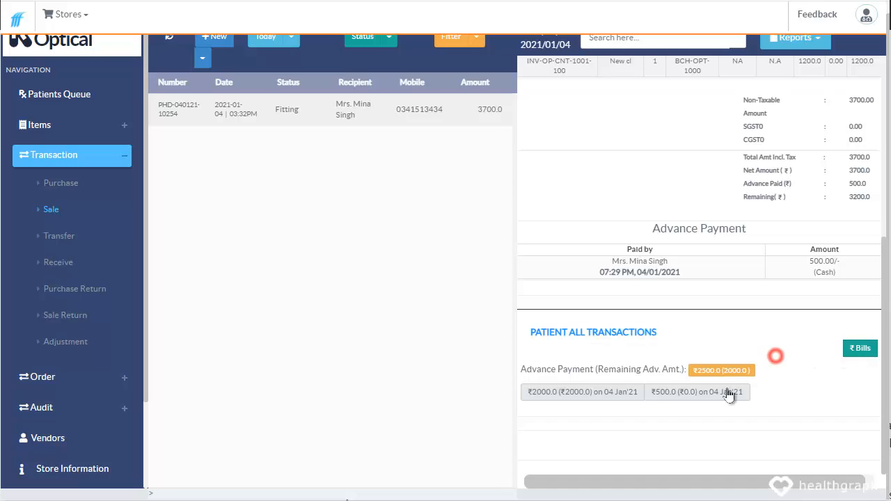
# Open the 04 Jan'21 at 03:35 PM bill from the patient's transactions and start completing its payment.
pyautogui.click(853, 351)
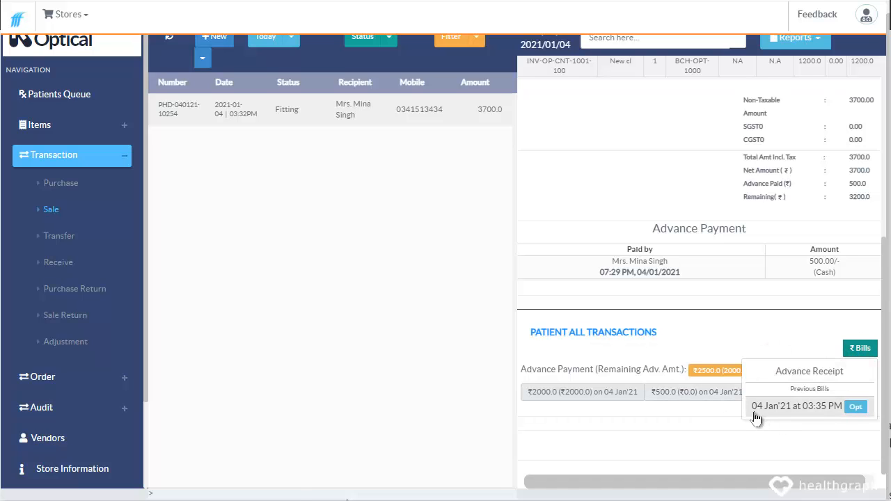
pyautogui.click(849, 411)
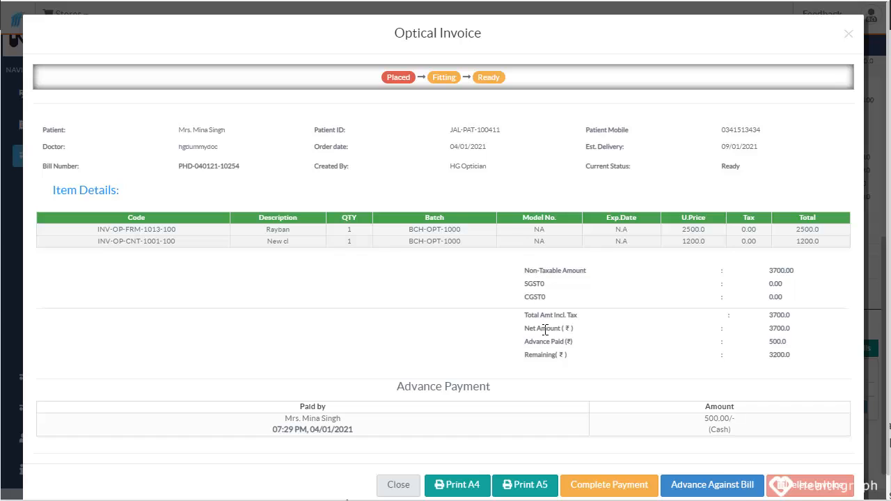
pyautogui.click(623, 488)
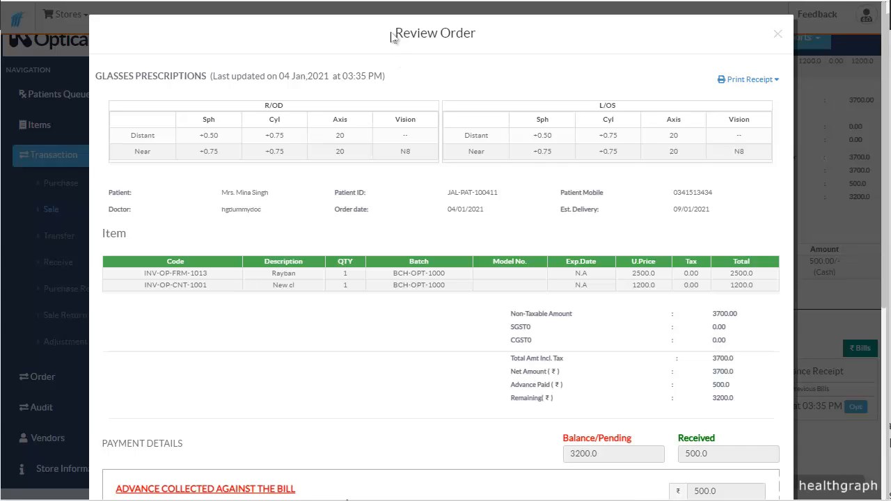
# Examine the order under review, including its glasses prescription, items, totals and payment details.
pyautogui.moveTo(397, 33); pyautogui.dragTo(534, 56)
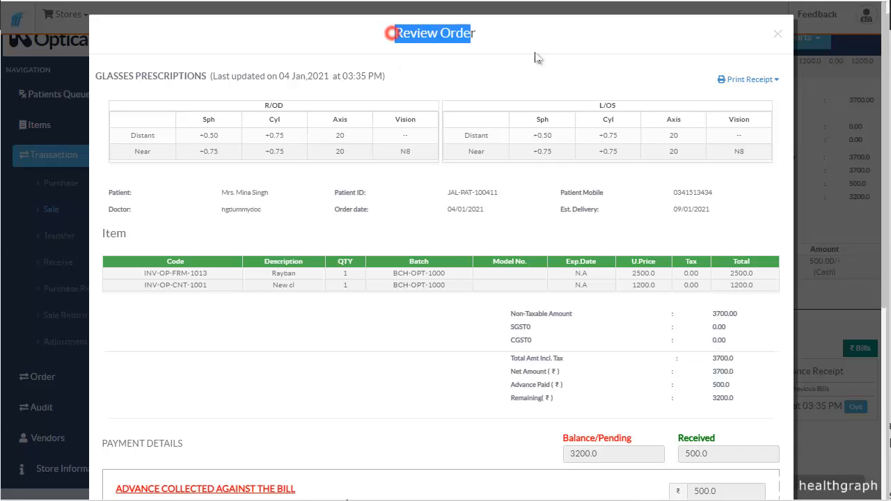
pyautogui.click(480, 101)
pyautogui.scroll(-4, 480, 101)
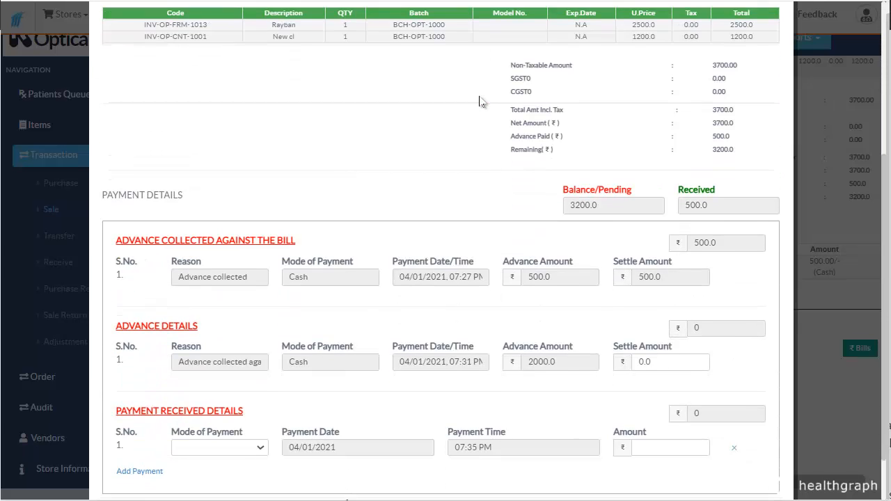
pyautogui.scroll(4, 479, 102)
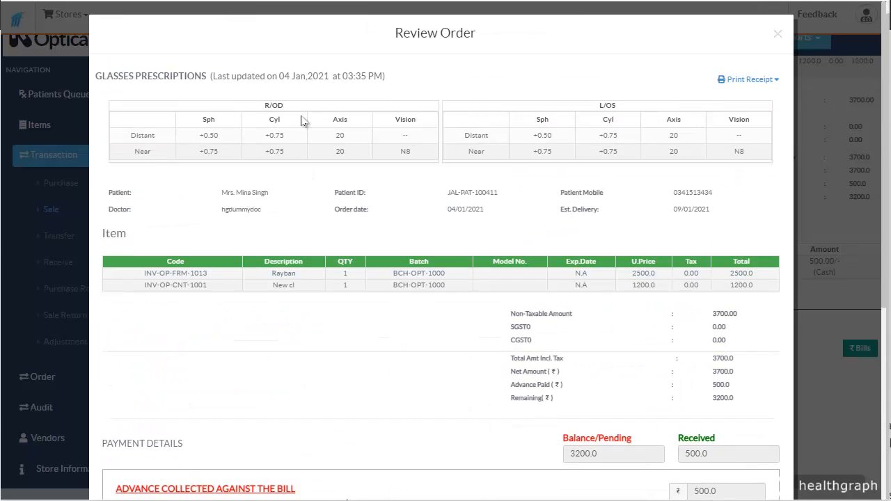
pyautogui.scroll(-5, 305, 119)
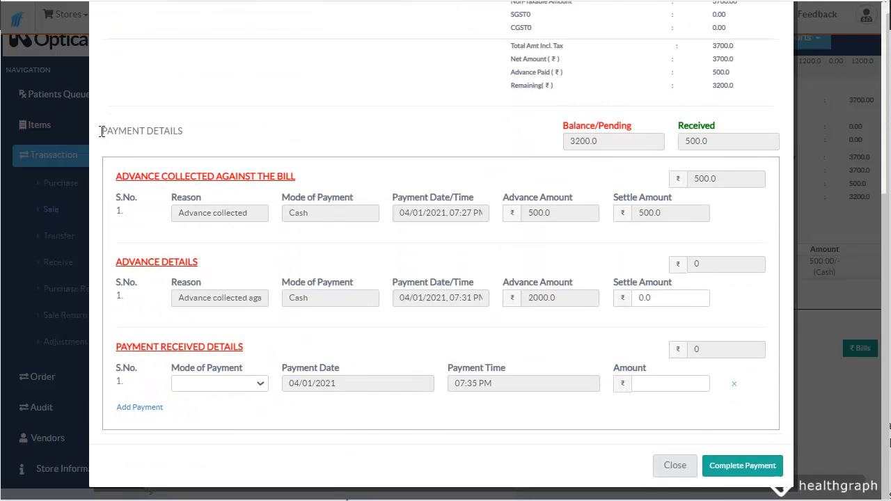
# Examine the payment details for the advance collected against the bill and the separate advance available to settle.
pyautogui.moveTo(101, 131); pyautogui.dragTo(209, 143)
pyautogui.click(126, 131)
pyautogui.click(178, 132)
pyautogui.click(241, 144)
pyautogui.moveTo(127, 176); pyautogui.dragTo(300, 179)
pyautogui.click(299, 180)
pyautogui.click(121, 262)
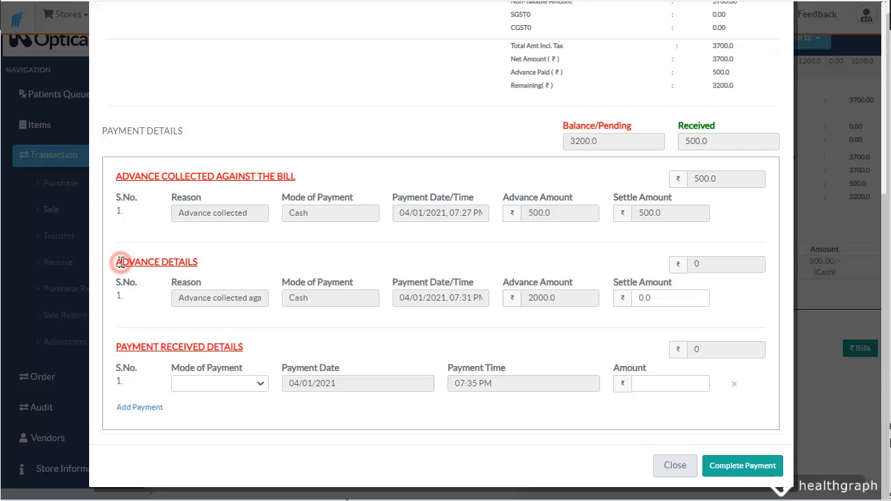
pyautogui.click(184, 298)
pyautogui.moveTo(118, 262); pyautogui.dragTo(212, 269)
pyautogui.click(579, 330)
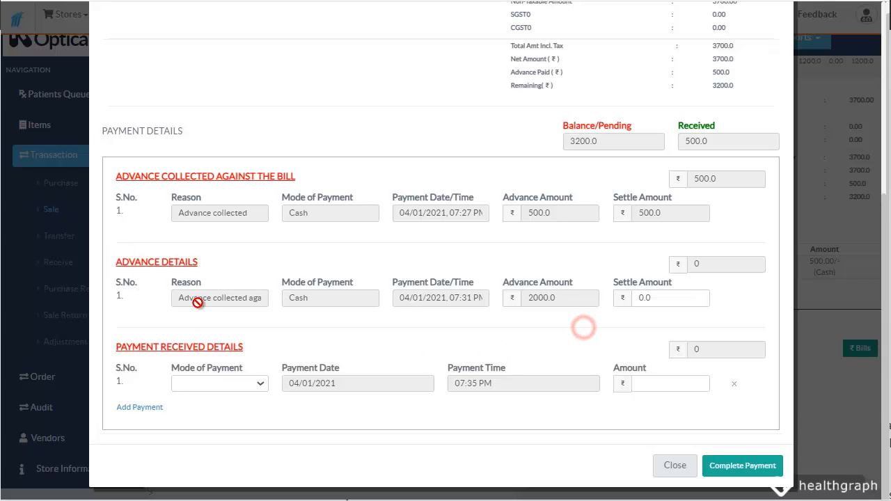
# Settle 2000 from the available advance against the bill and enter a received cash payment of 1200.
pyautogui.click(659, 303)
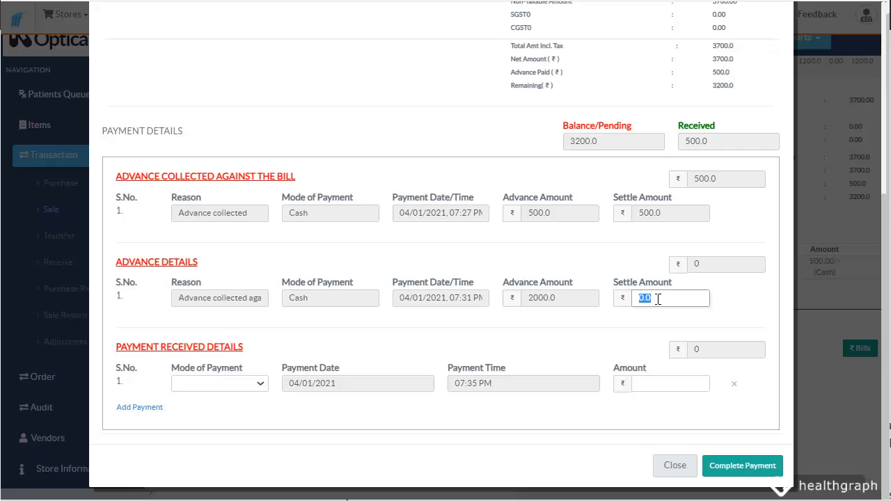
pyautogui.write('2000')
pyautogui.click(205, 384)
pyautogui.click(197, 397)
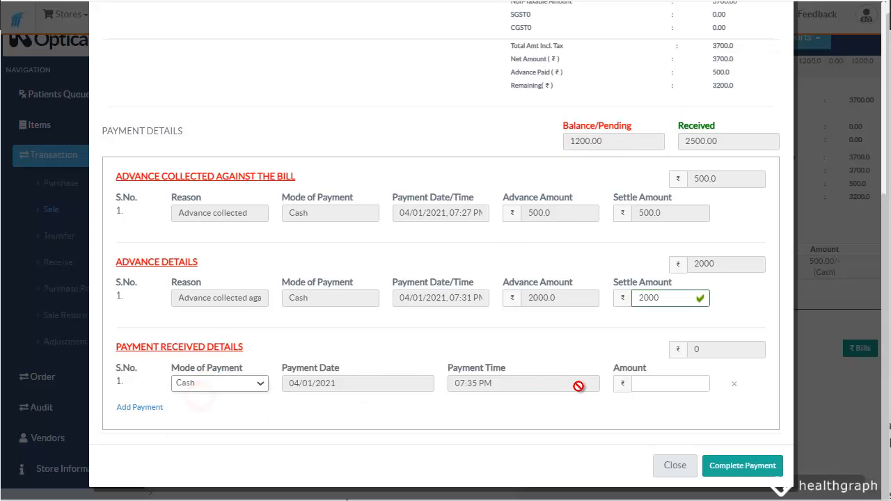
pyautogui.click(678, 387)
pyautogui.write('12')
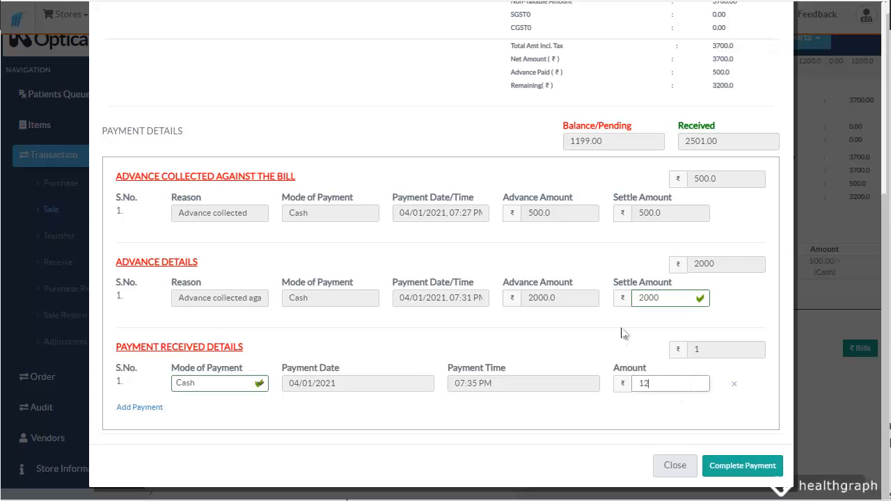
pyautogui.write('0000')
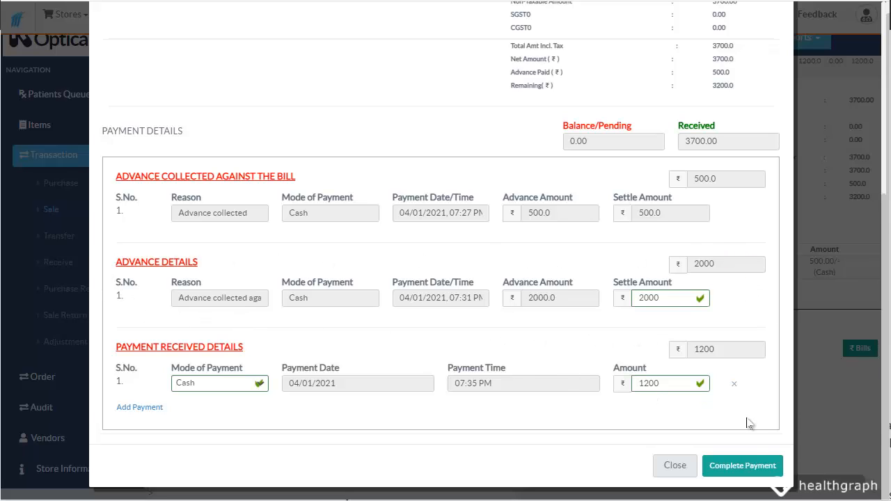
# Complete the bill's payment with the entered advance settlement and cash amount.
pyautogui.click(743, 474)
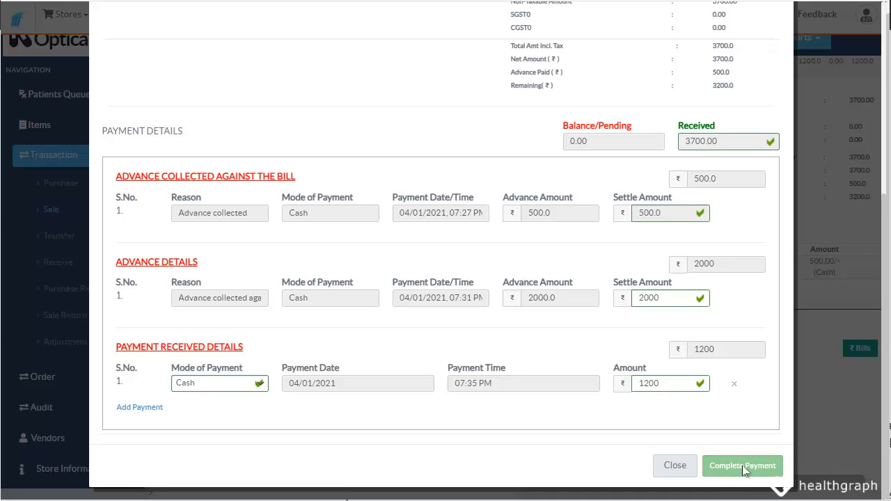
pyautogui.scroll(1, 709, 289)
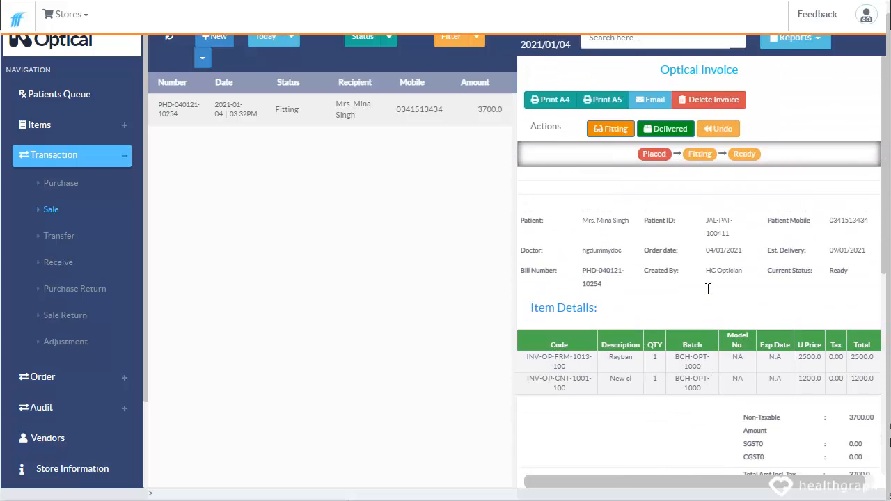
pyautogui.scroll(1, 708, 295)
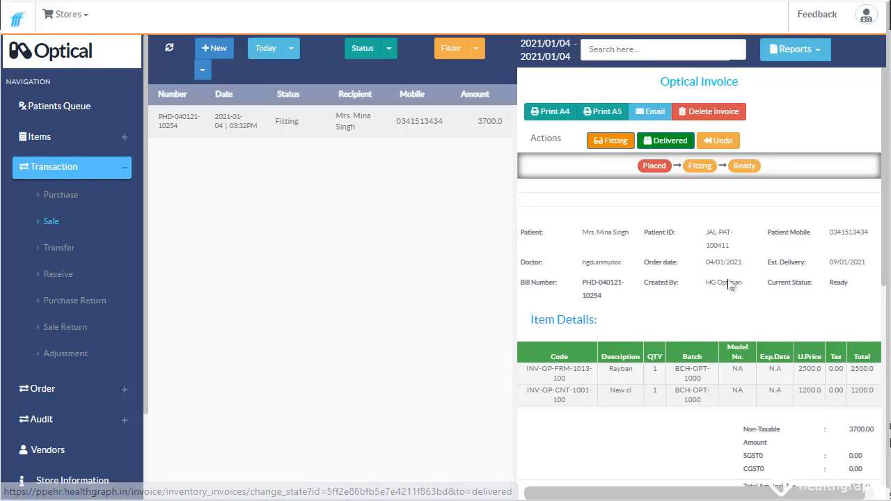
# Examine the received payment and the advance payments listed on the optical invoice, including their dates, amounts and modes.
pyautogui.scroll(-5, 731, 285)
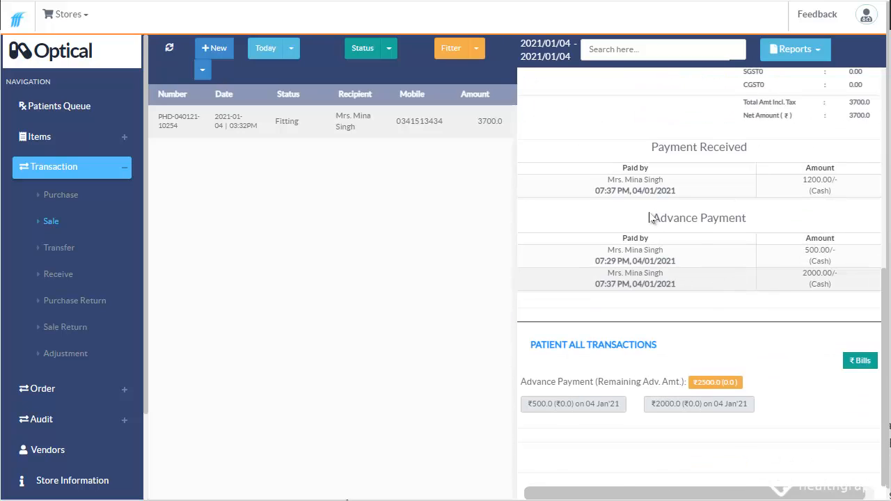
pyautogui.scroll(1, 689, 279)
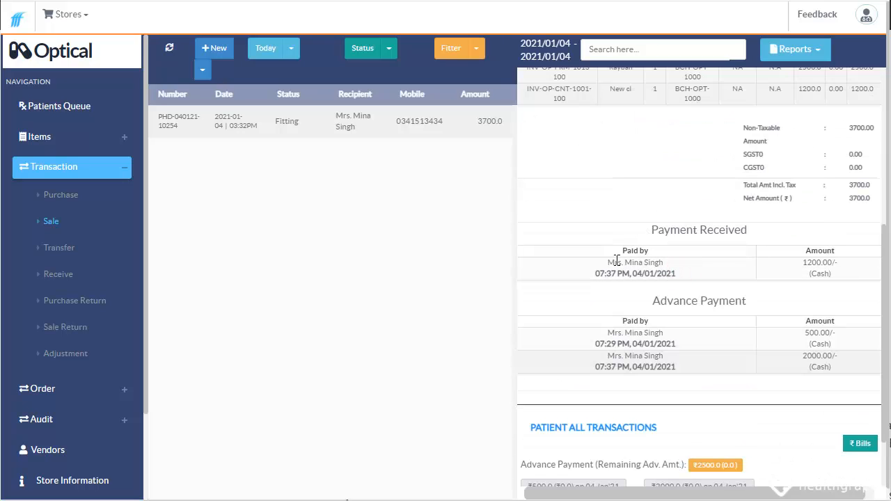
pyautogui.moveTo(607, 267); pyautogui.dragTo(647, 283)
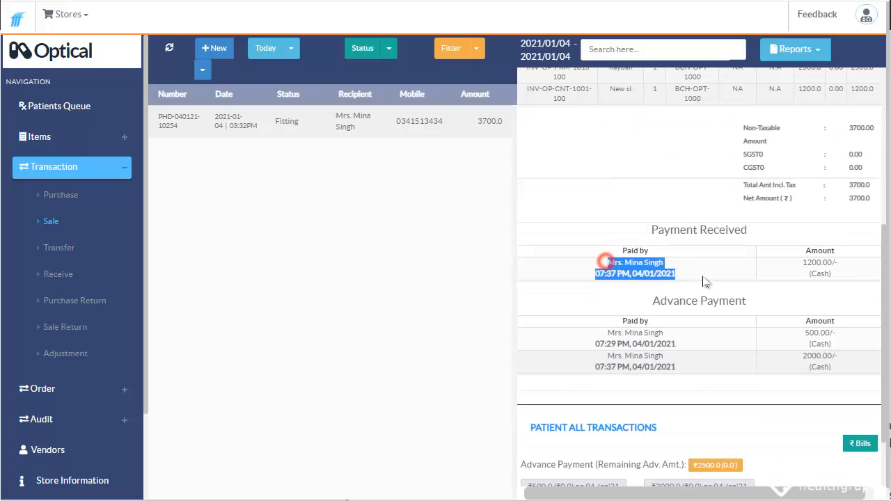
pyautogui.doubleClick(804, 265)
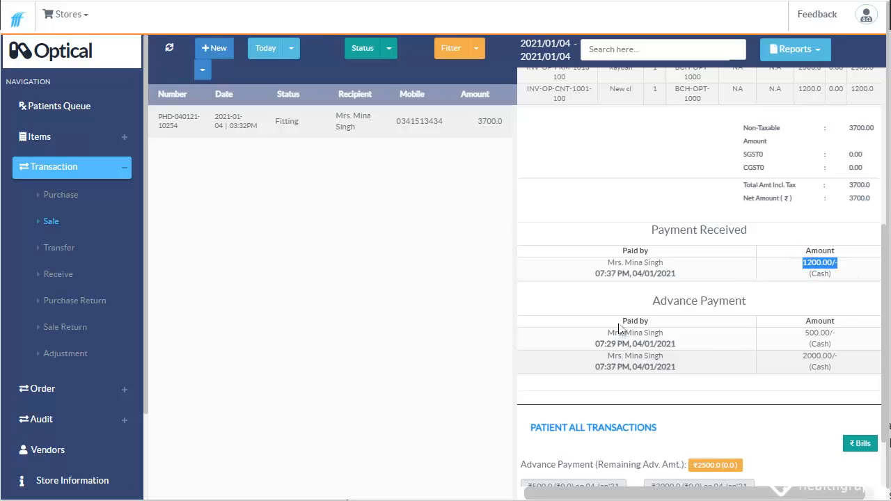
pyautogui.moveTo(615, 325); pyautogui.dragTo(792, 326)
pyautogui.click(802, 337)
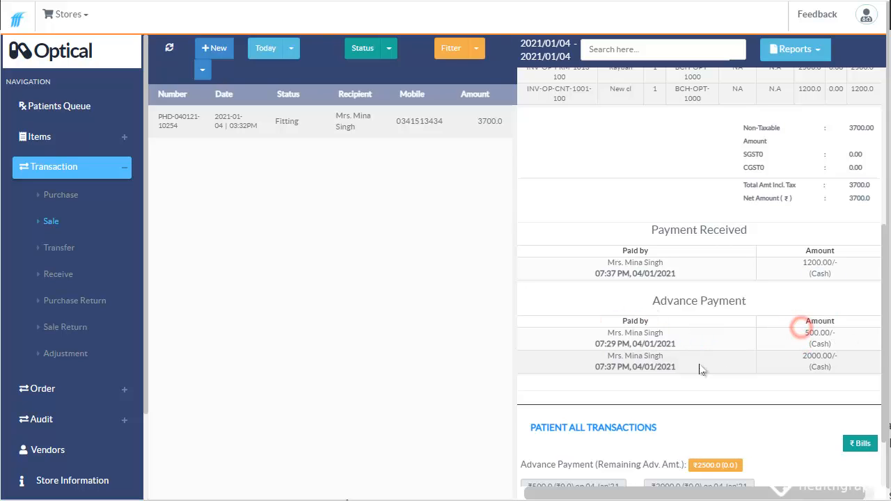
pyautogui.moveTo(607, 357); pyautogui.dragTo(827, 369)
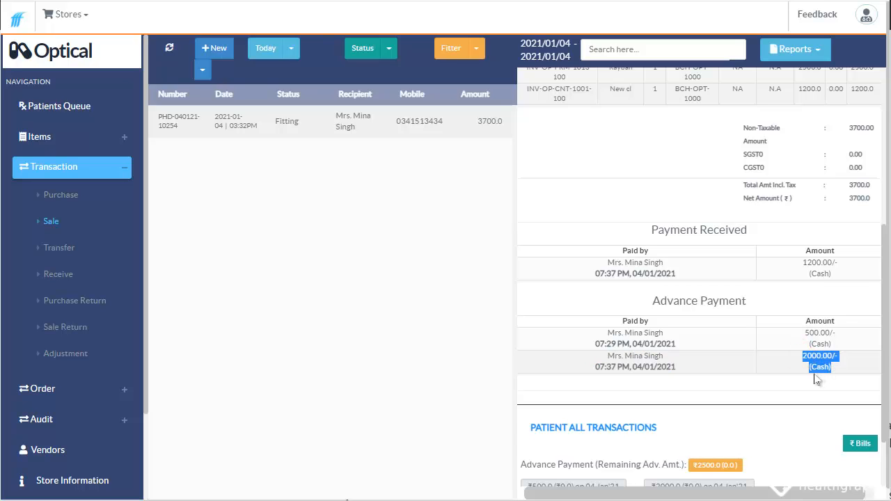
pyautogui.click(709, 357)
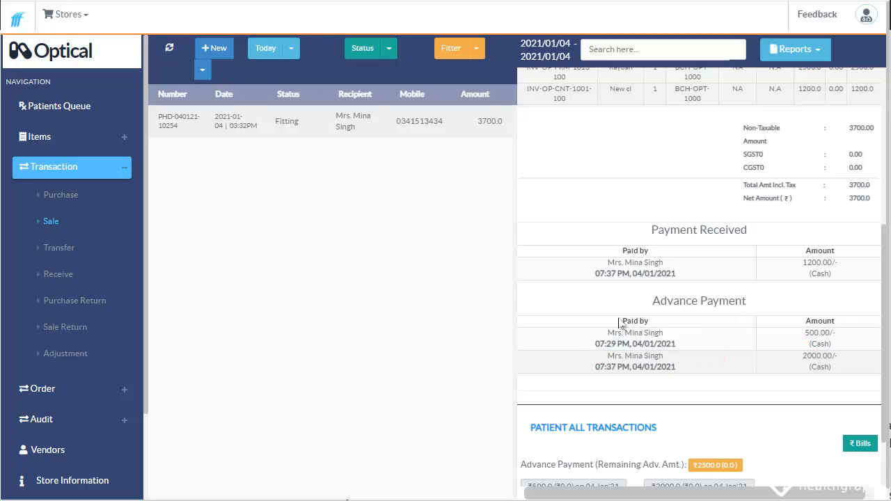
# Mark the order as delivered and look over the updated invoice.
pyautogui.scroll(4, 659, 209)
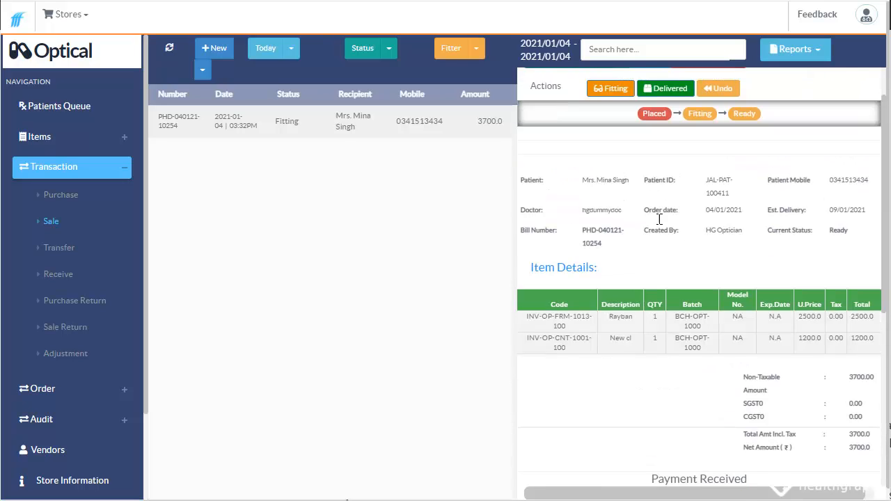
pyautogui.scroll(1, 658, 219)
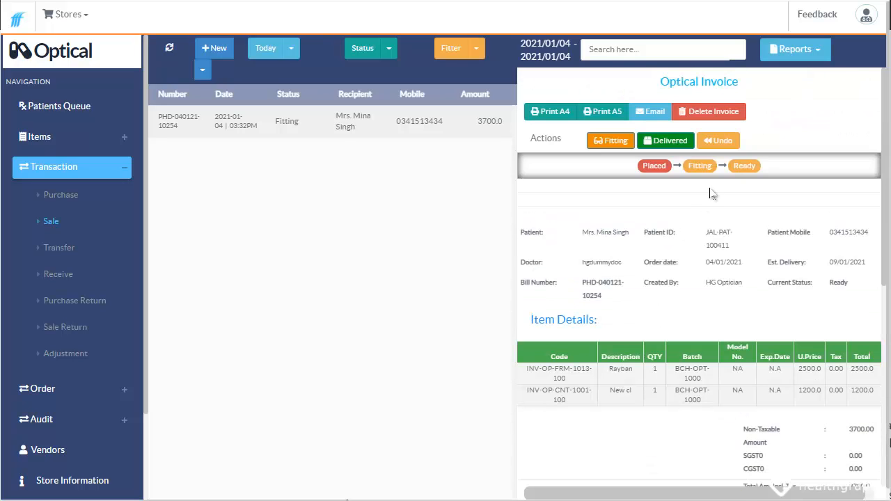
pyautogui.click(680, 148)
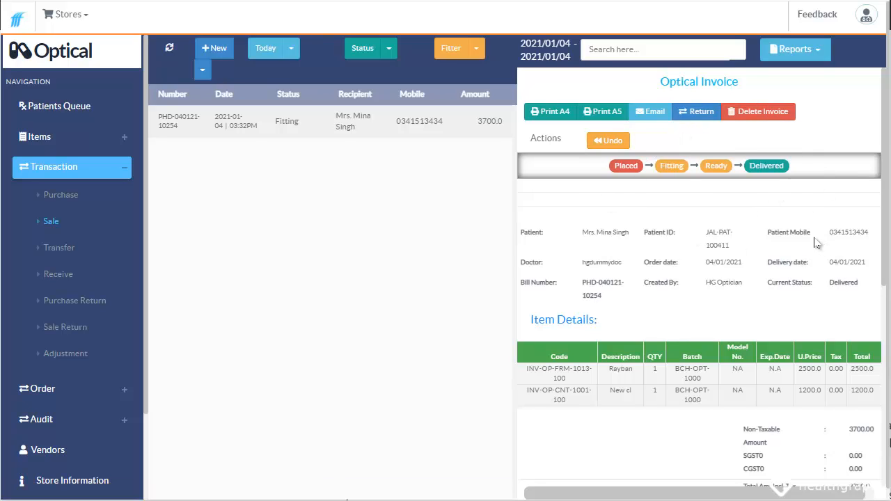
pyautogui.scroll(-3, 829, 383)
pyautogui.scroll(3, 829, 358)
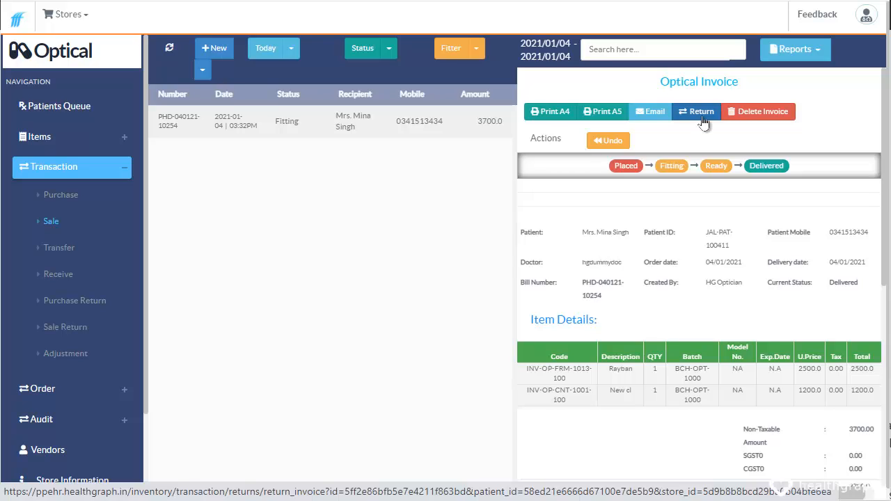
# Delete the delivered order's invoice, giving "Patient was not satisfied" as the reason for cancellation.
pyautogui.click(758, 121)
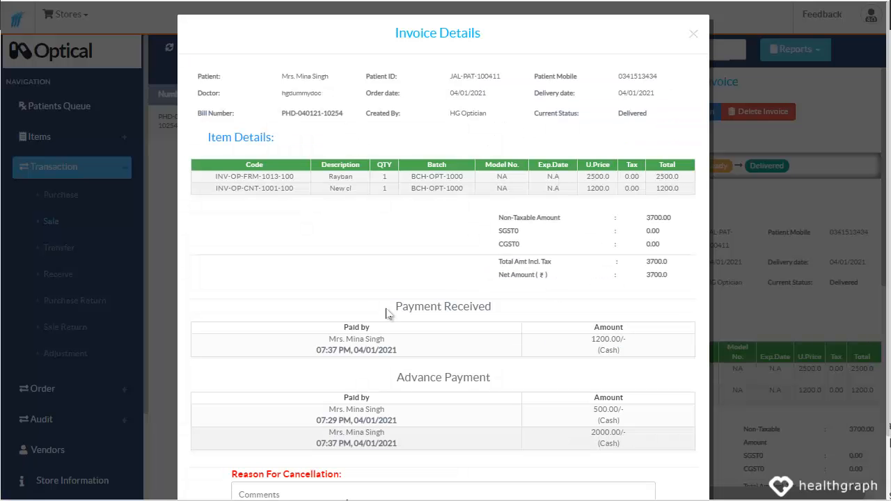
pyautogui.scroll(-2, 388, 314)
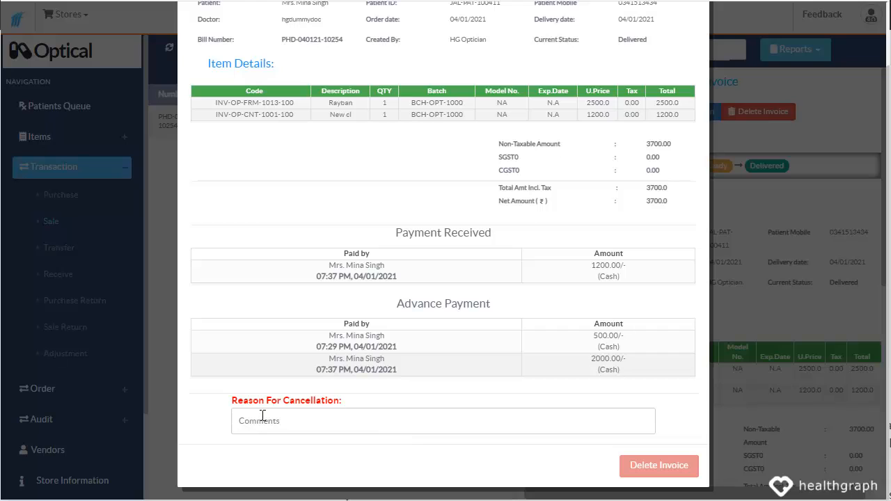
pyautogui.moveTo(232, 404); pyautogui.dragTo(343, 403)
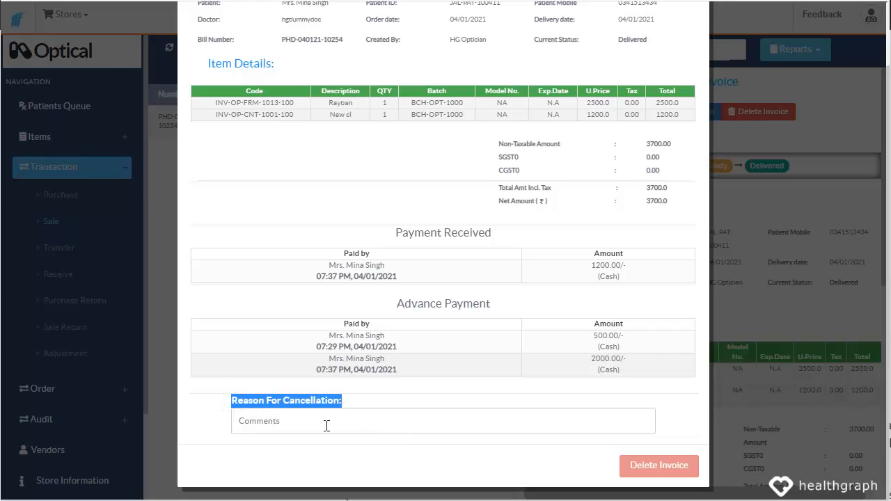
pyautogui.click(329, 426)
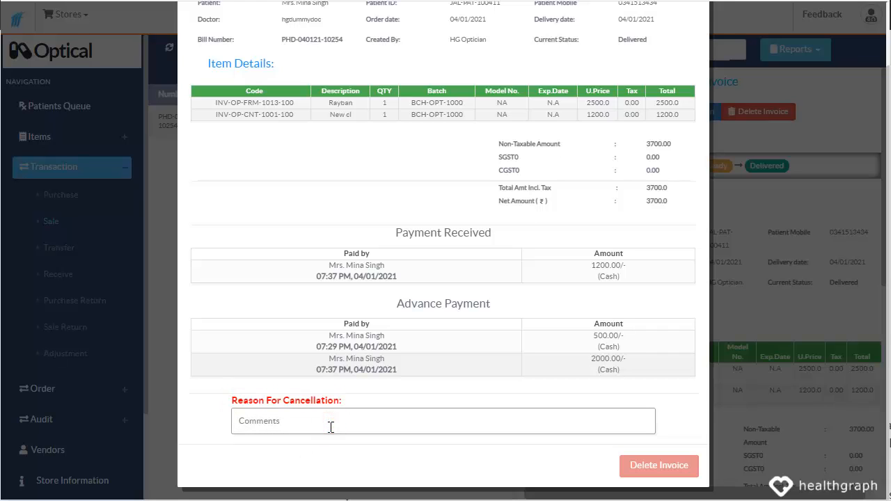
pyautogui.write('Patient was not')
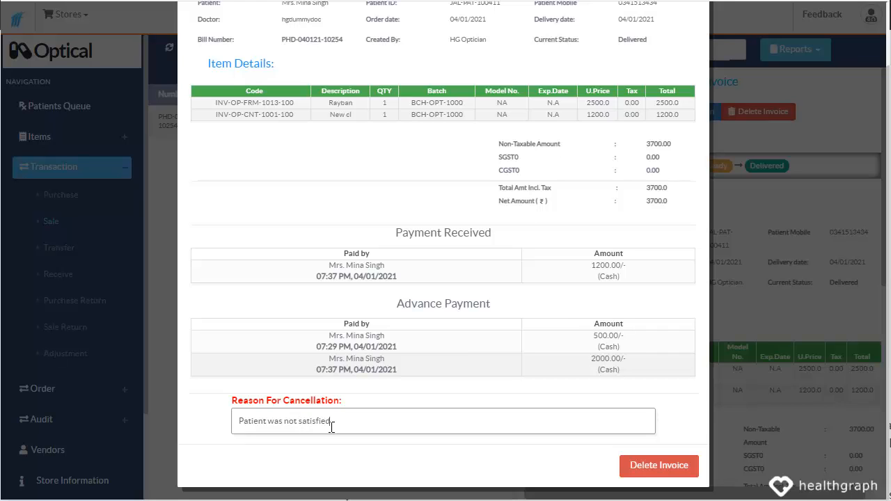
pyautogui.write(' satisfied')
pyautogui.click(431, 442)
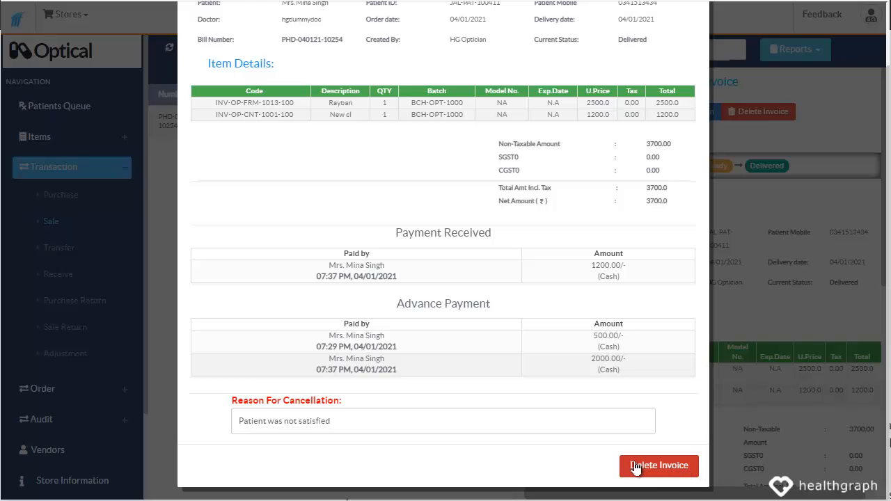
pyautogui.click(673, 471)
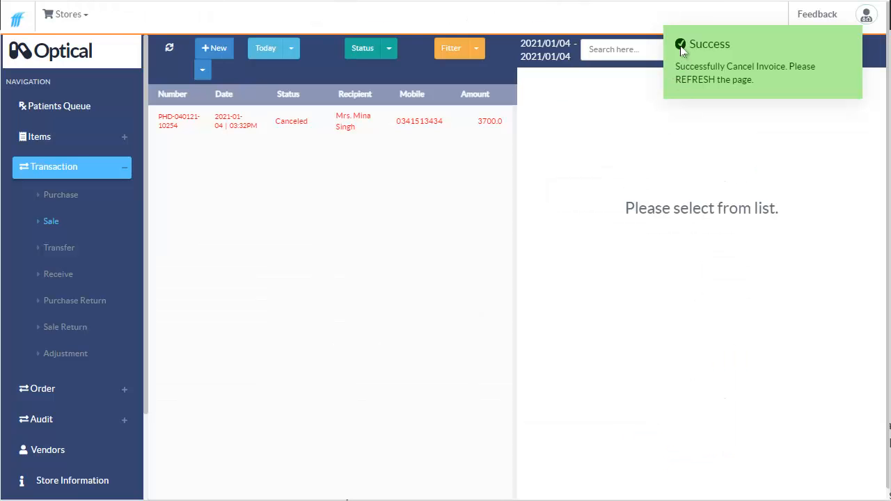
pyautogui.moveTo(670, 66); pyautogui.dragTo(818, 76)
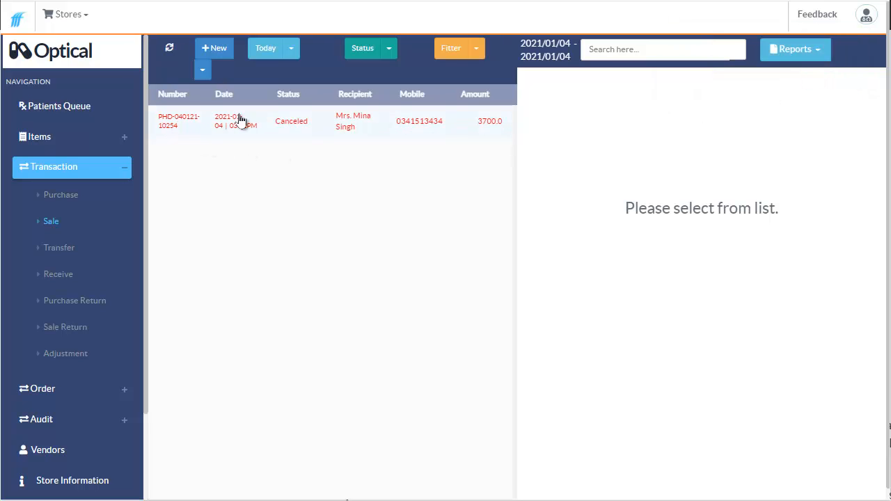
# Open the canceled invoice and examine its items, payments and the patient's transactions.
pyautogui.click(407, 124)
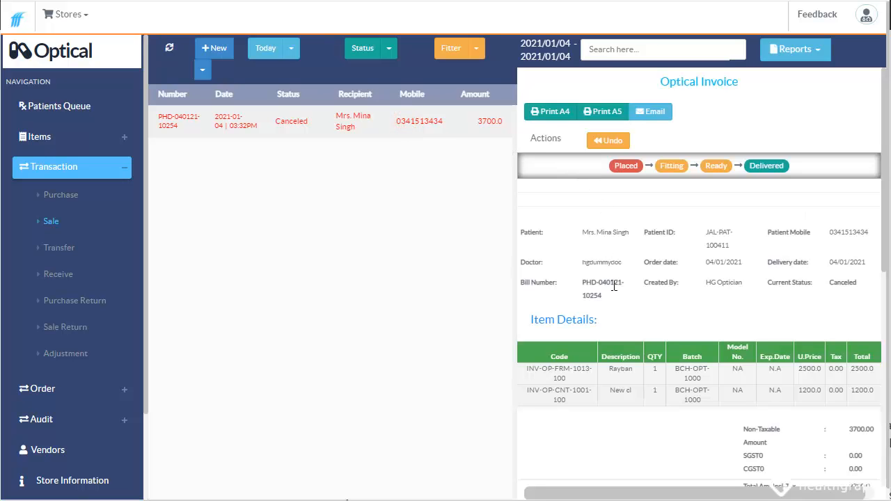
pyautogui.scroll(-4, 615, 286)
pyautogui.scroll(-3, 615, 285)
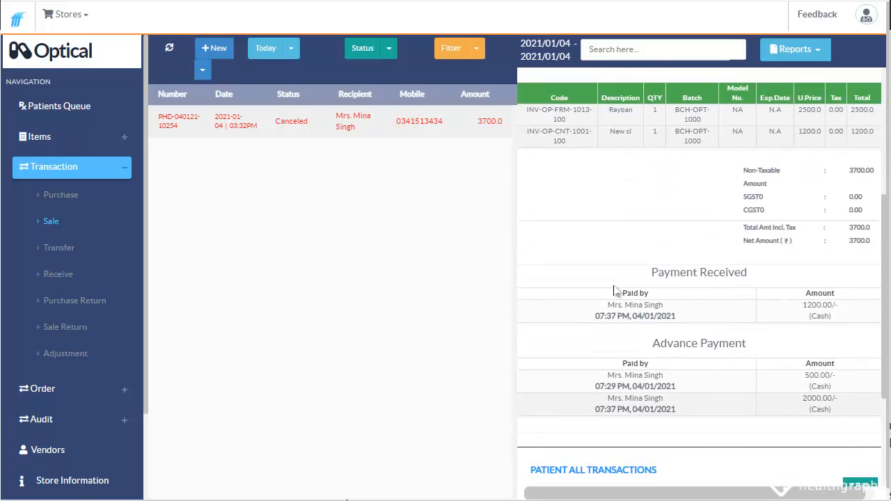
pyautogui.scroll(-2, 615, 291)
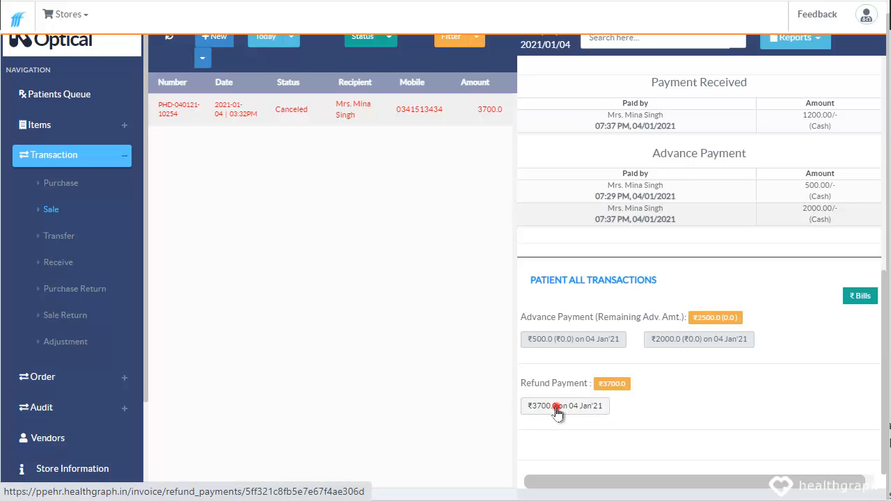
# Examine the 04 Jan'21 refund receipt and its refund remark, close it, and open the patient's bills.
pyautogui.click(557, 408)
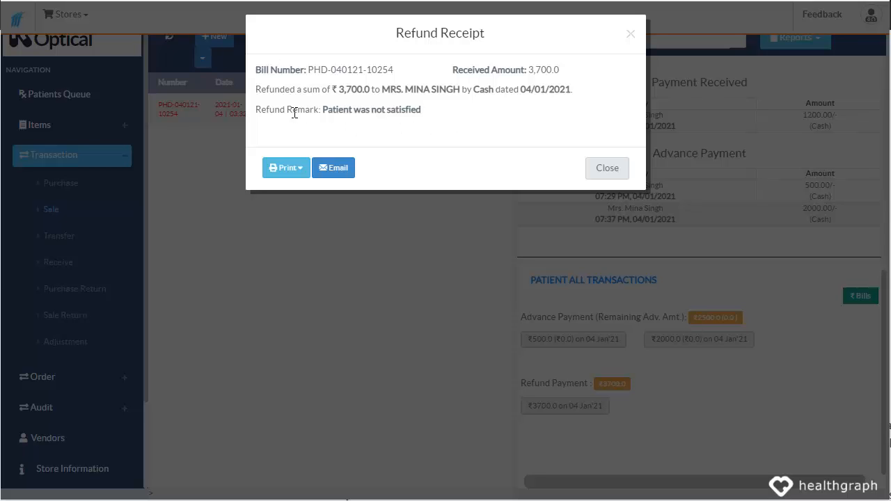
pyautogui.moveTo(298, 111); pyautogui.dragTo(459, 115)
pyautogui.moveTo(255, 107); pyautogui.dragTo(472, 115)
pyautogui.click(653, 370)
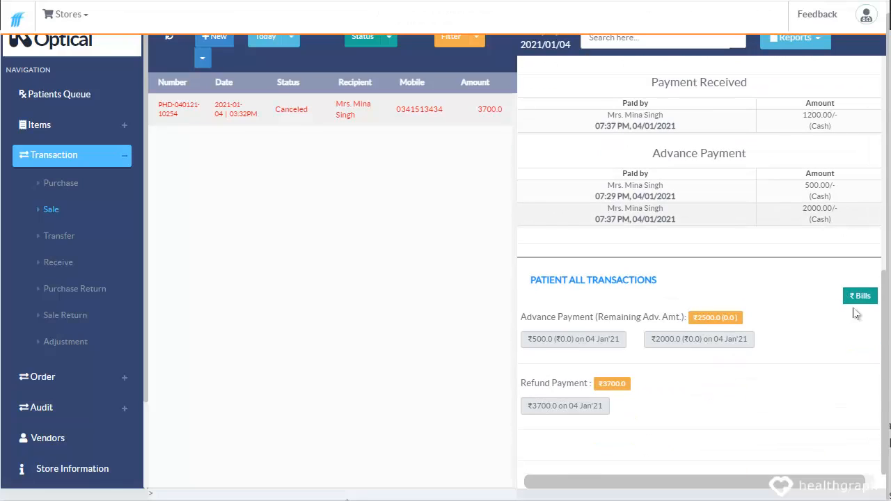
pyautogui.click(854, 298)
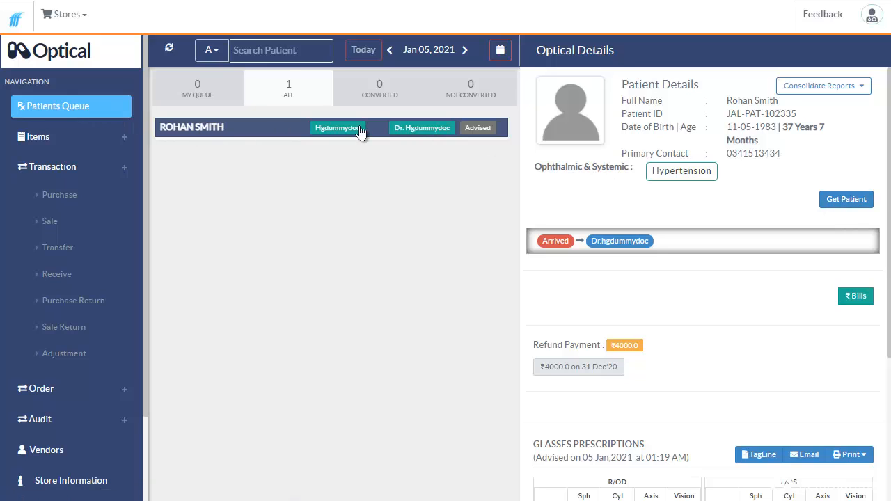
# Mark the patient's glasses prescription advised on 05 Jan, 2021 as converted to start a sales invoice.
pyautogui.scroll(-2, 687, 322)
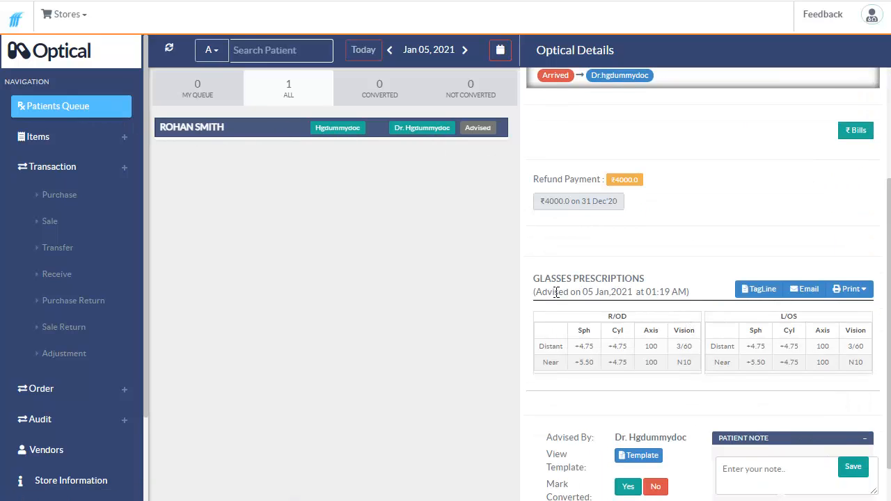
pyautogui.scroll(-1, 709, 374)
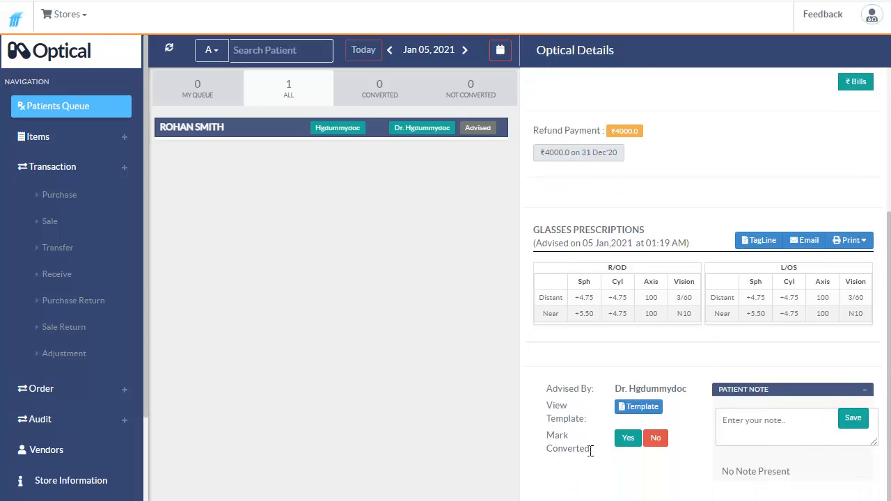
pyautogui.click(625, 439)
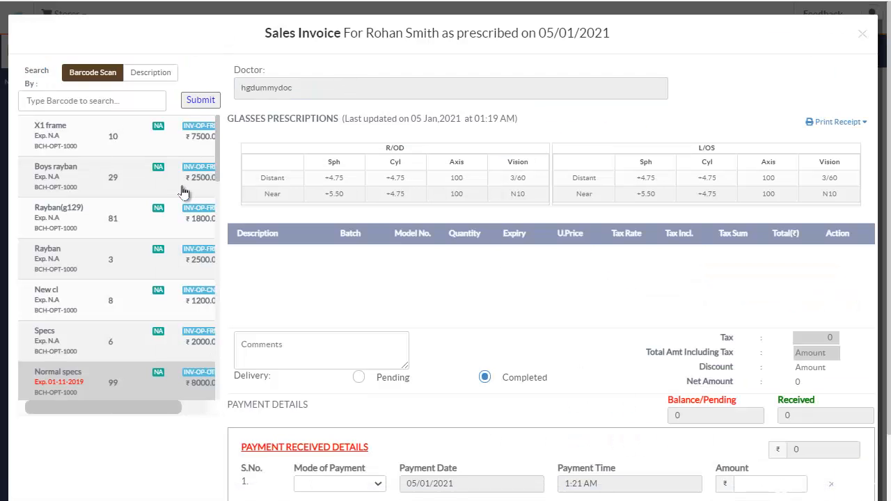
# Add Boys rayban to the sales invoice with quantity 1 and record a cash payment of 2500.
pyautogui.click(85, 180)
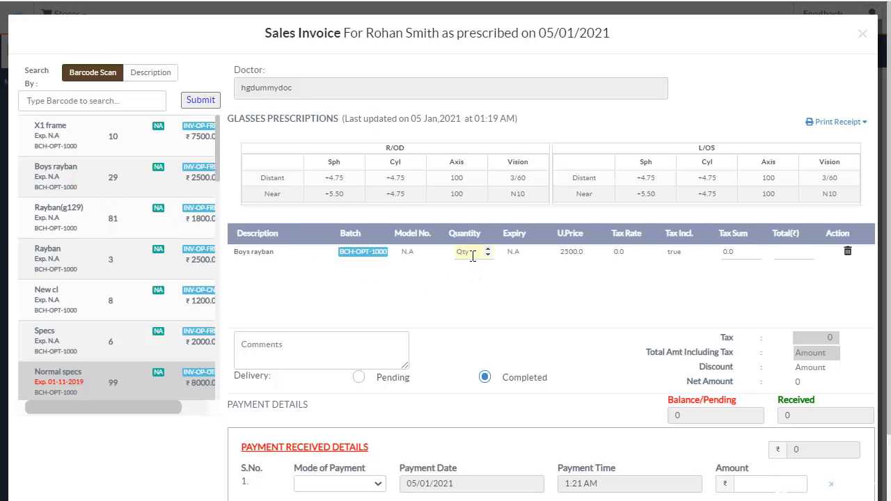
pyautogui.write('1')
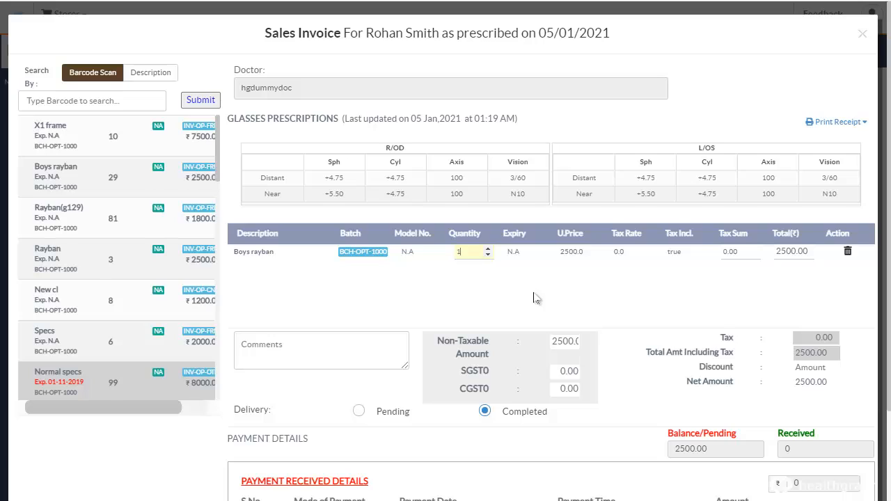
pyautogui.scroll(-1, 533, 299)
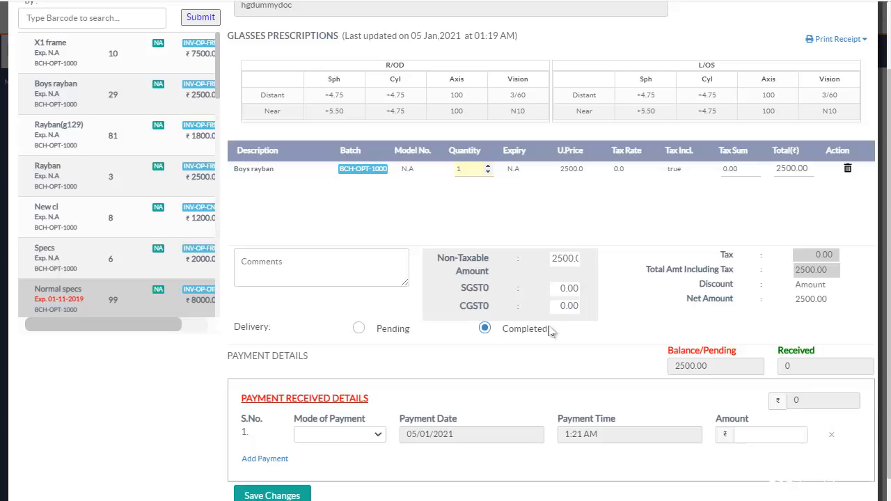
pyautogui.click(349, 435)
pyautogui.click(336, 450)
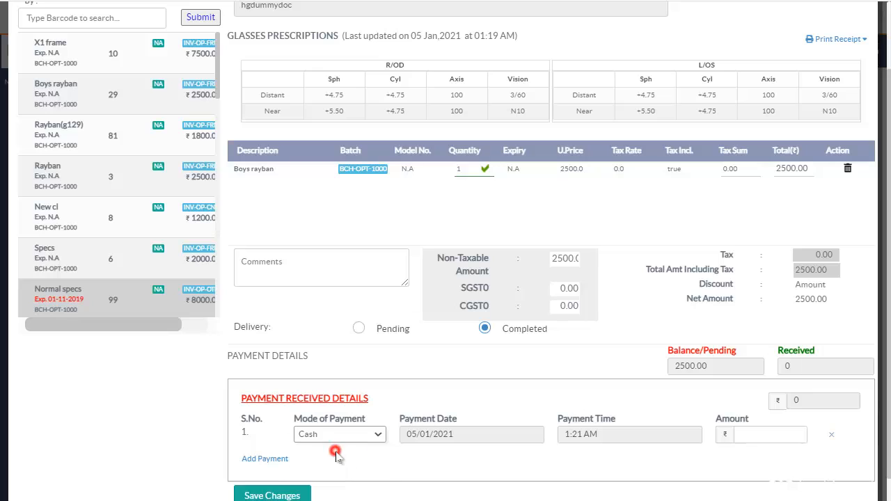
pyautogui.click(771, 435)
pyautogui.write('2')
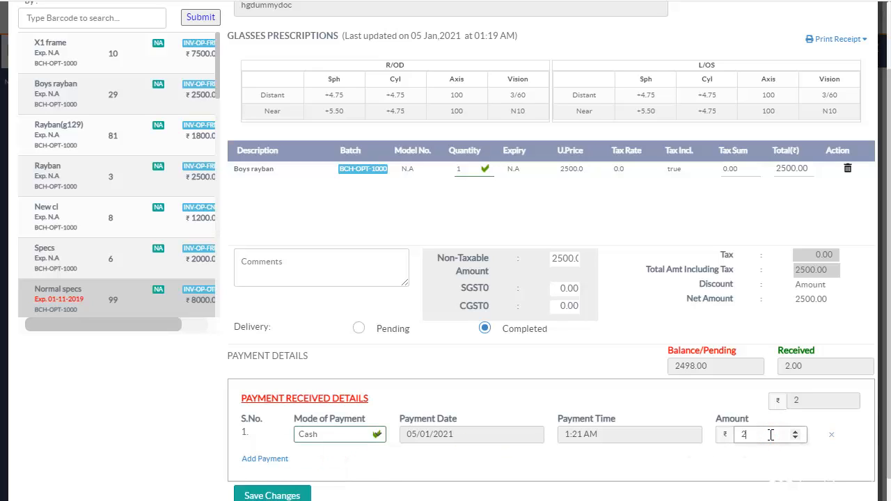
pyautogui.write('500')
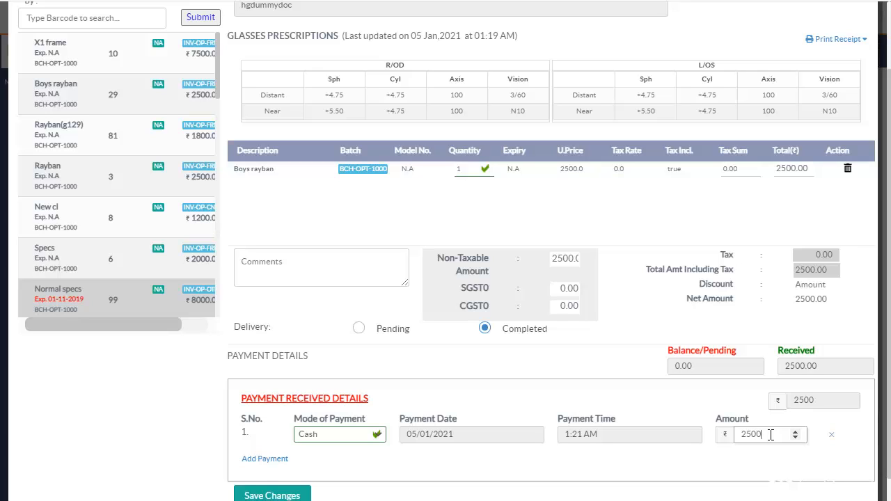
# Save the sales invoice with its delivery set as completed.
pyautogui.scroll(-1, 534, 374)
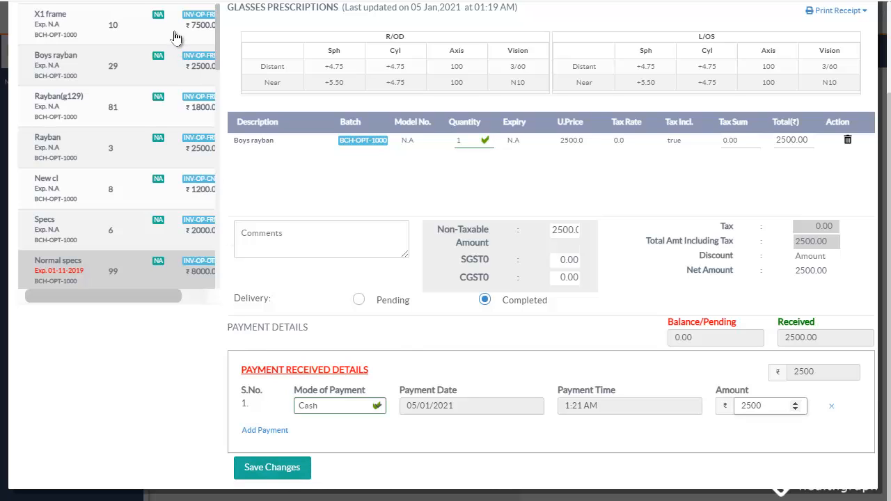
pyautogui.click(285, 470)
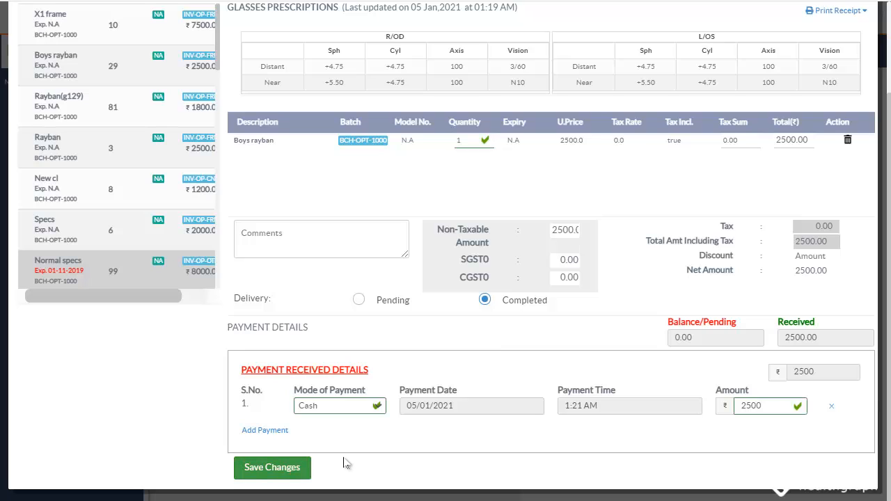
pyautogui.click(288, 471)
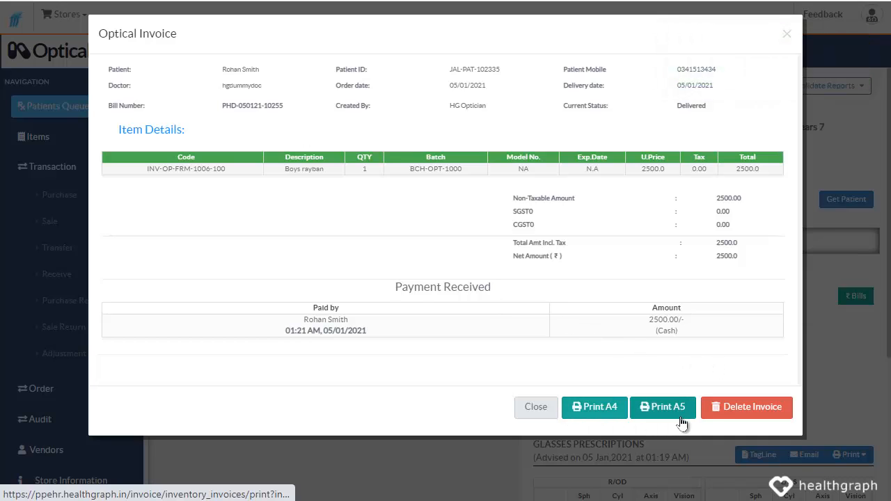
pyautogui.click(757, 413)
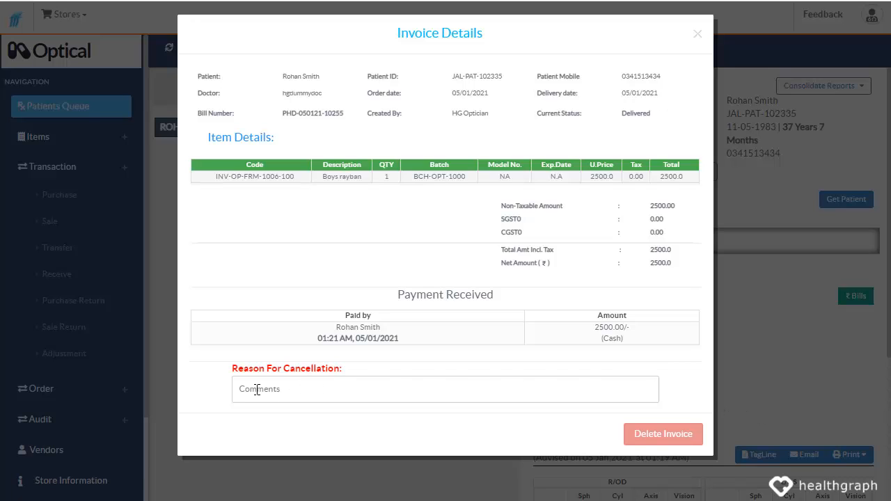
pyautogui.click(257, 390)
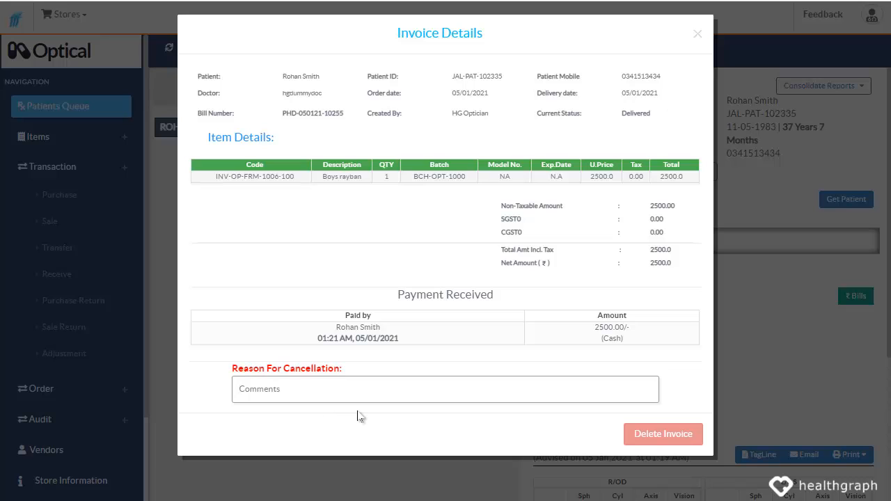
pyautogui.click(700, 35)
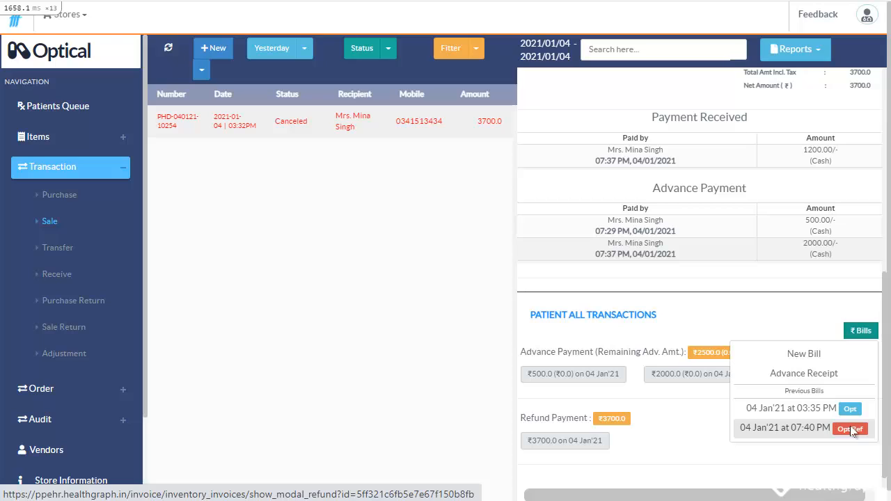
# Download the sales collection report for 2021/01/04 in xlsx format, covering all users and sorted by User.
pyautogui.click(753, 306)
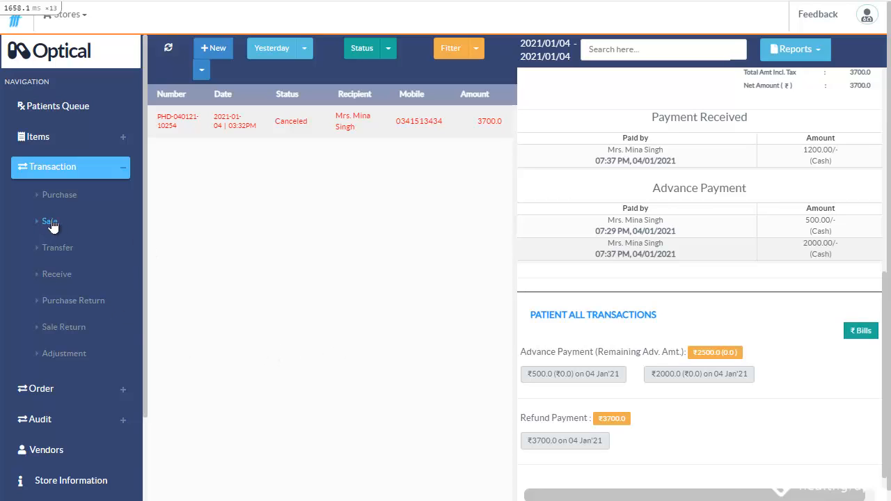
pyautogui.click(808, 54)
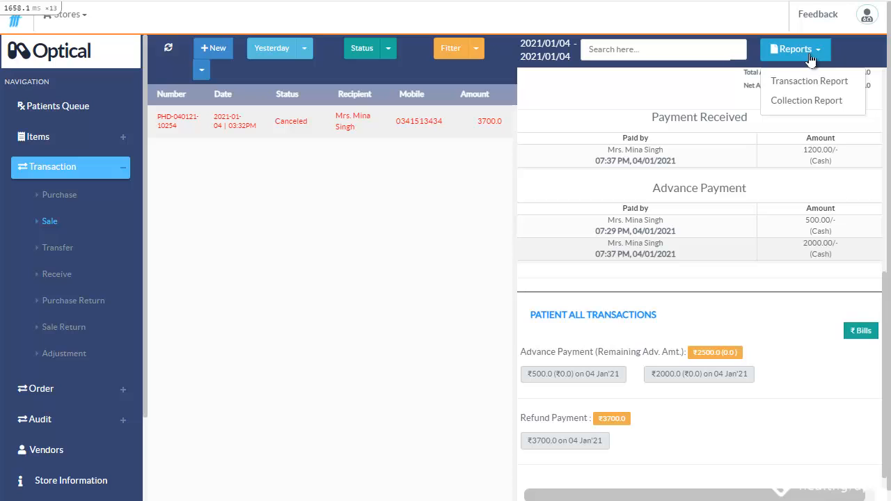
pyautogui.click(824, 113)
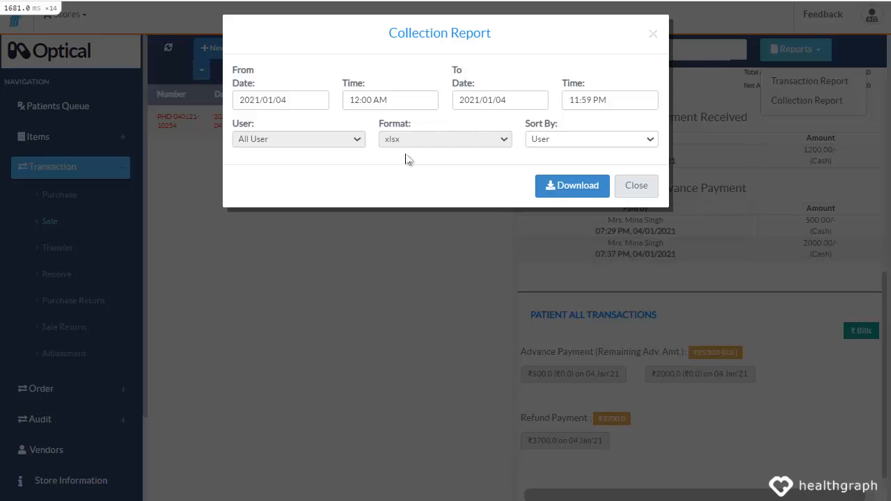
pyautogui.click(590, 143)
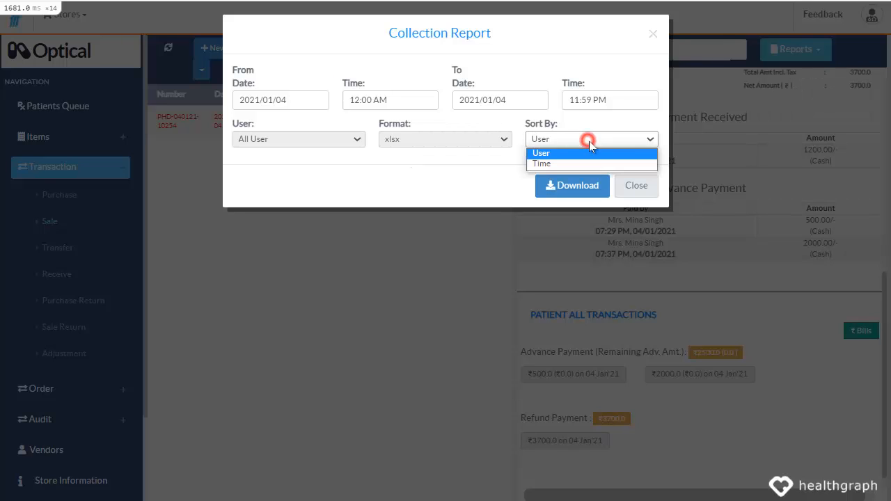
pyautogui.click(487, 164)
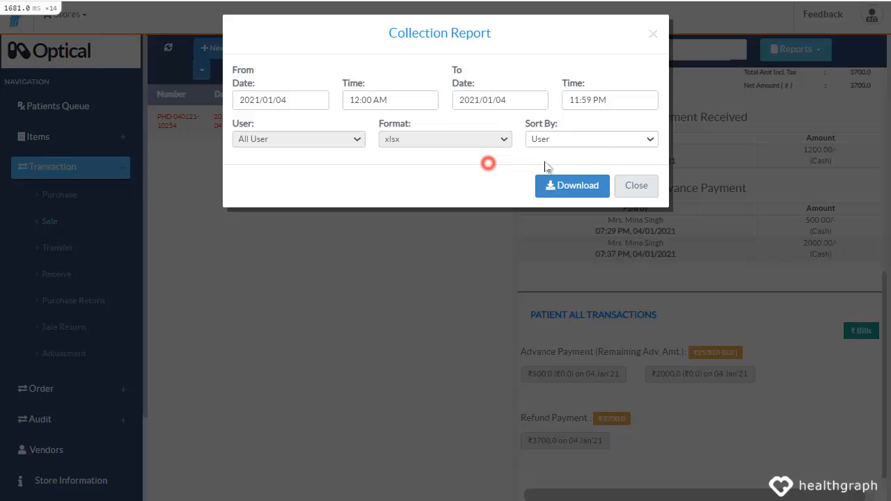
pyautogui.click(585, 186)
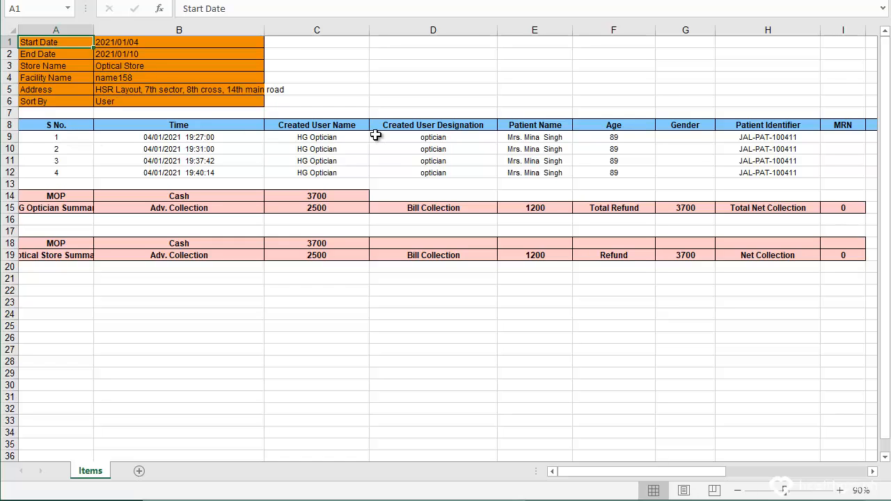
# In the downloaded report in Excel, examine the patient names, creating users and their designations for each transaction.
pyautogui.click(545, 140)
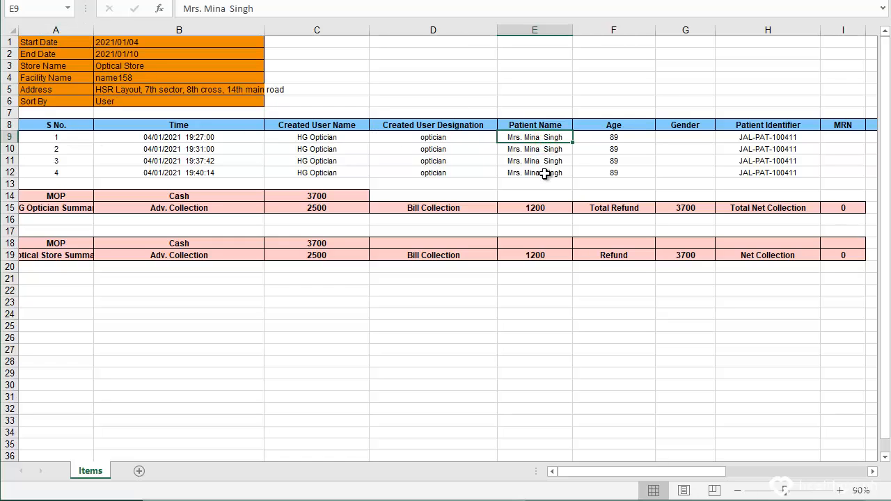
pyautogui.keyDown('shift'); pyautogui.click(545, 175); pyautogui.keyUp('shift')
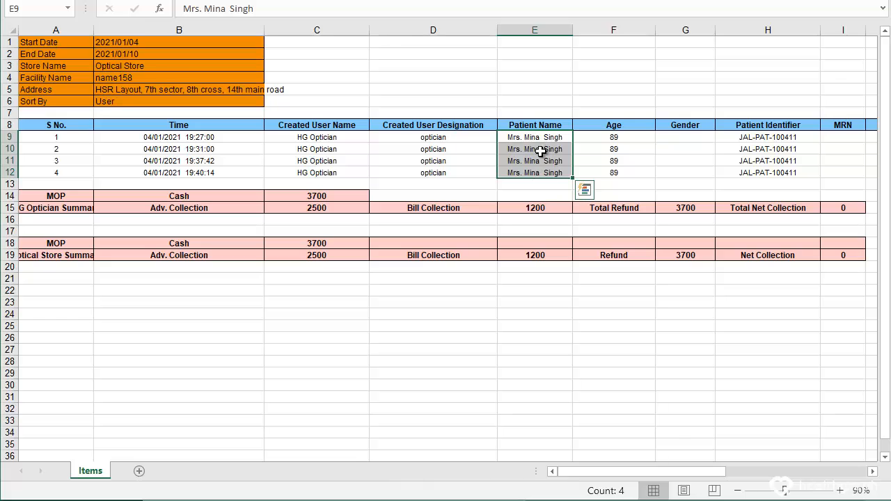
pyautogui.click(599, 151)
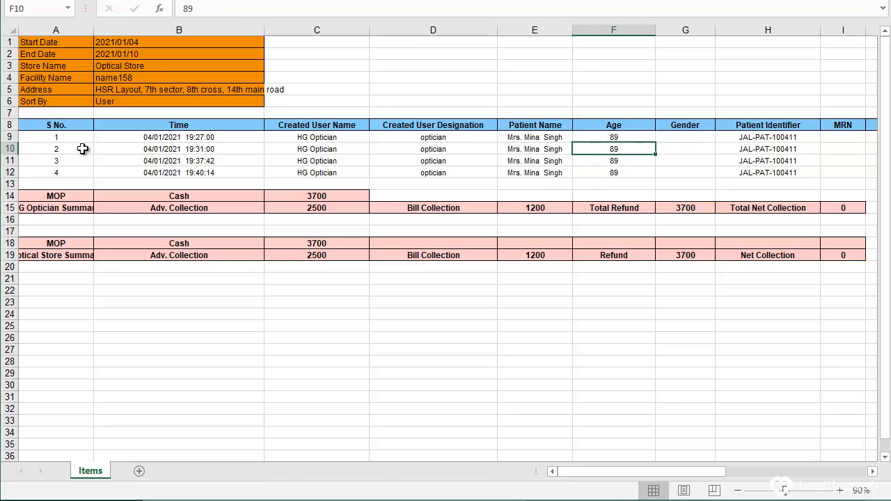
pyautogui.click(313, 146)
pyautogui.click(323, 138)
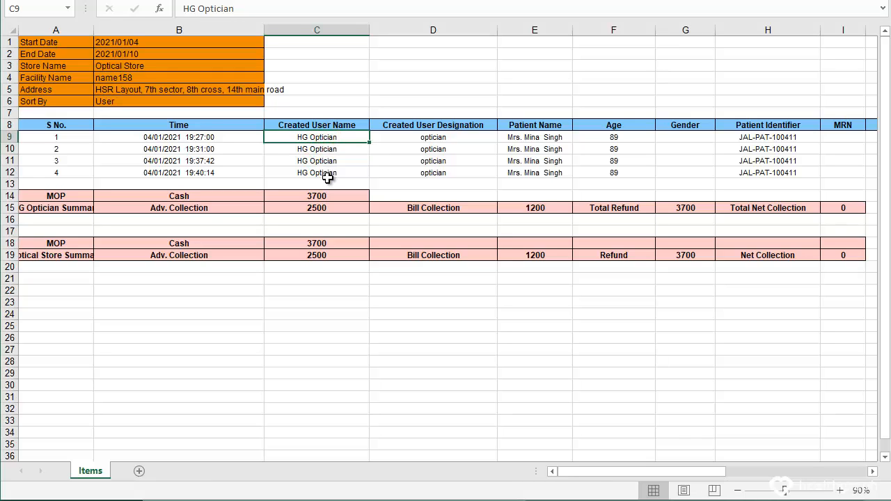
pyautogui.keyDown('shift'); pyautogui.click(327, 177); pyautogui.keyUp('shift')
pyautogui.keyDown('shift'); pyautogui.click(458, 175); pyautogui.keyUp('shift')
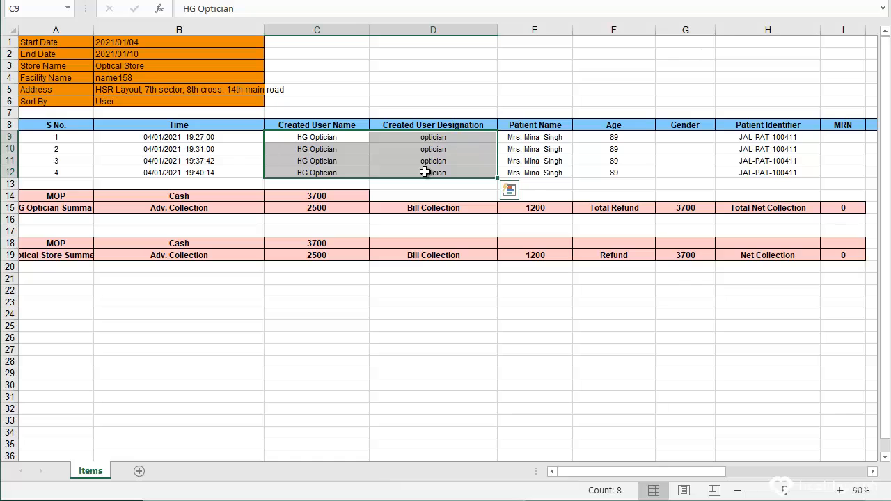
pyautogui.click(425, 172)
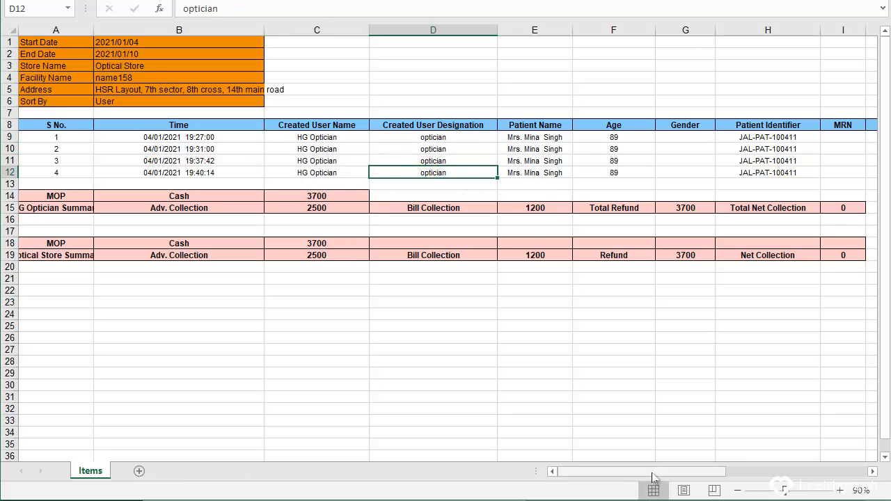
pyautogui.moveTo(637, 472); pyautogui.dragTo(683, 477)
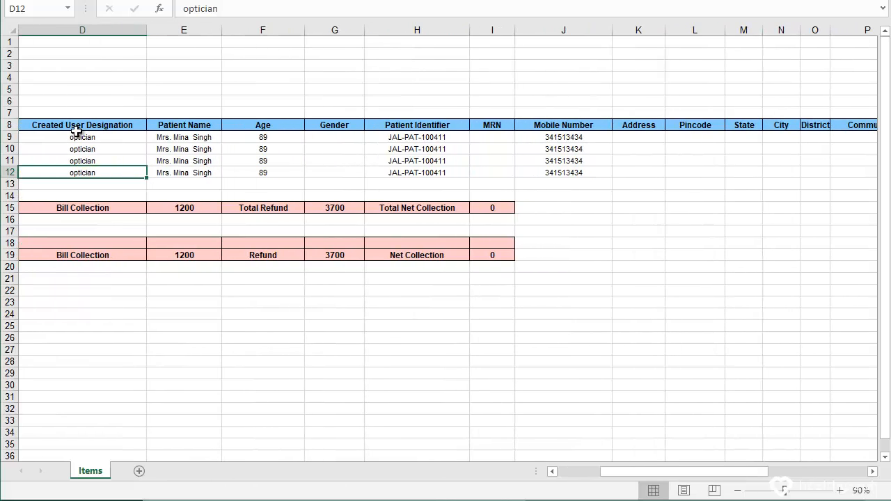
pyautogui.click(176, 139)
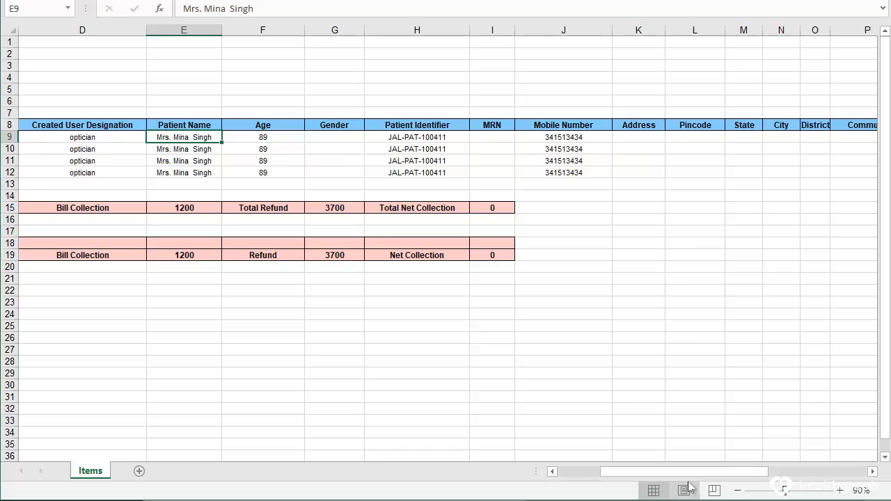
# Examine the receipt type, payment mode, remark, amount and bill number of the advance, bill and refund rows.
pyautogui.moveTo(687, 472); pyautogui.dragTo(788, 471)
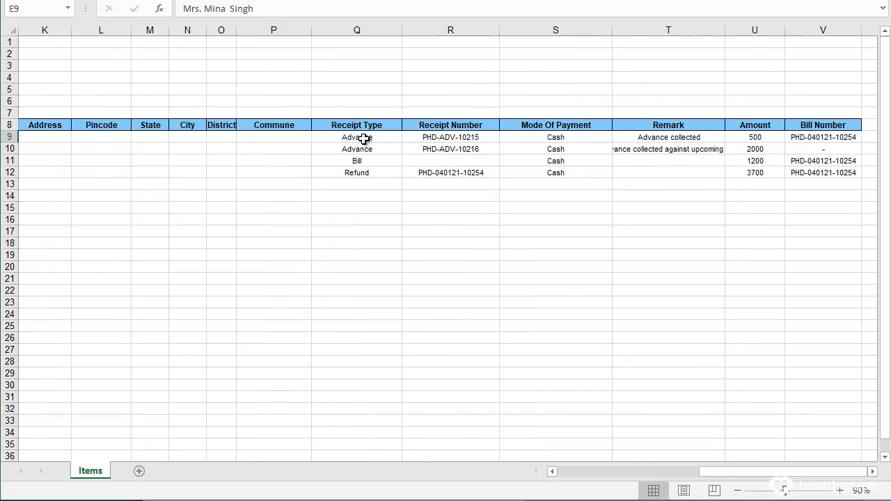
pyautogui.click(363, 139)
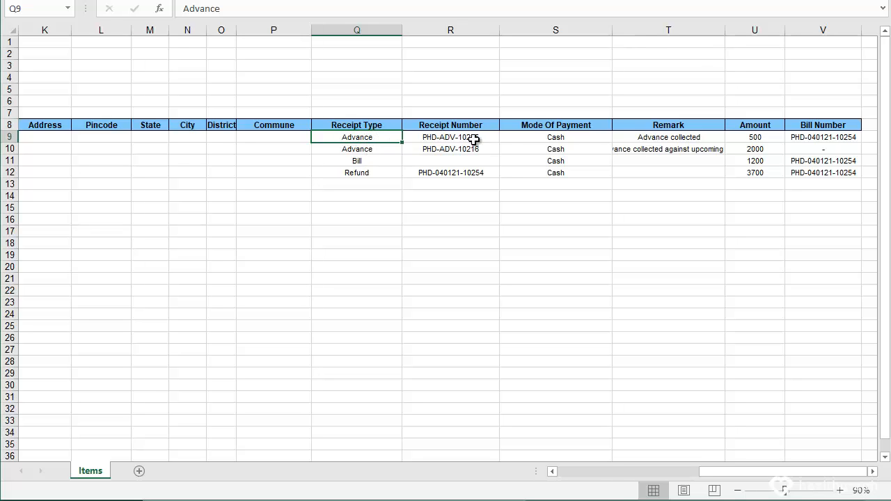
pyautogui.hotkey('ctrl', 'shift', 'Right')
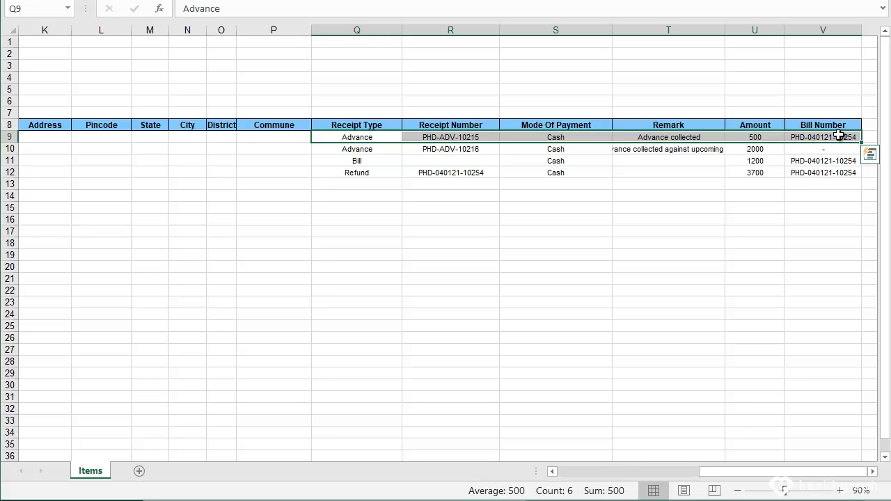
pyautogui.click(367, 149)
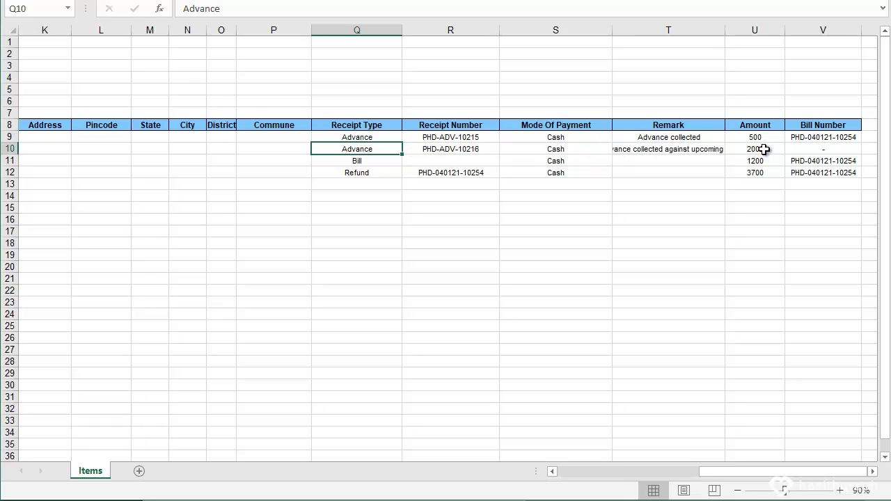
pyautogui.keyDown('shift'); pyautogui.click(764, 149); pyautogui.keyUp('shift')
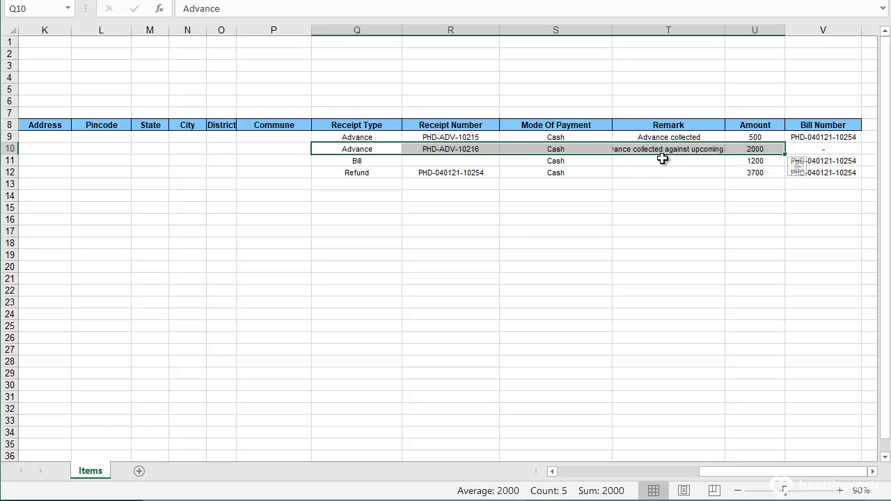
pyautogui.click(368, 161)
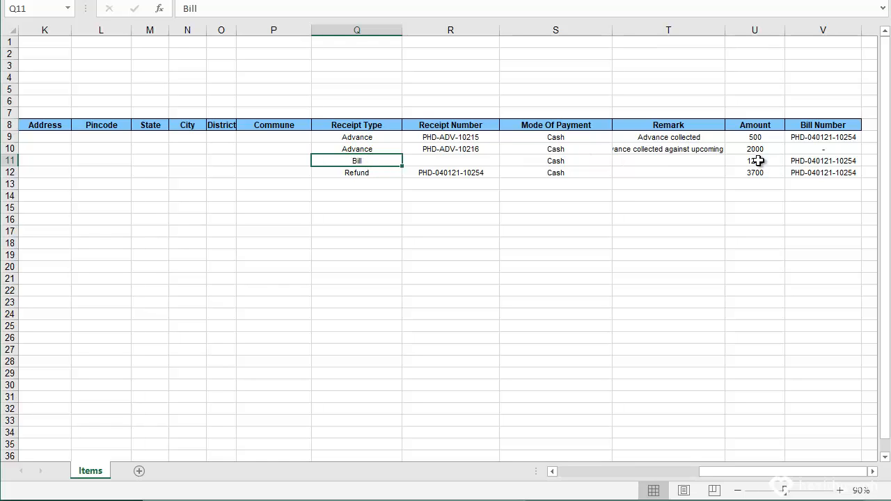
pyautogui.moveTo(759, 161); pyautogui.dragTo(822, 159)
pyautogui.click(822, 161)
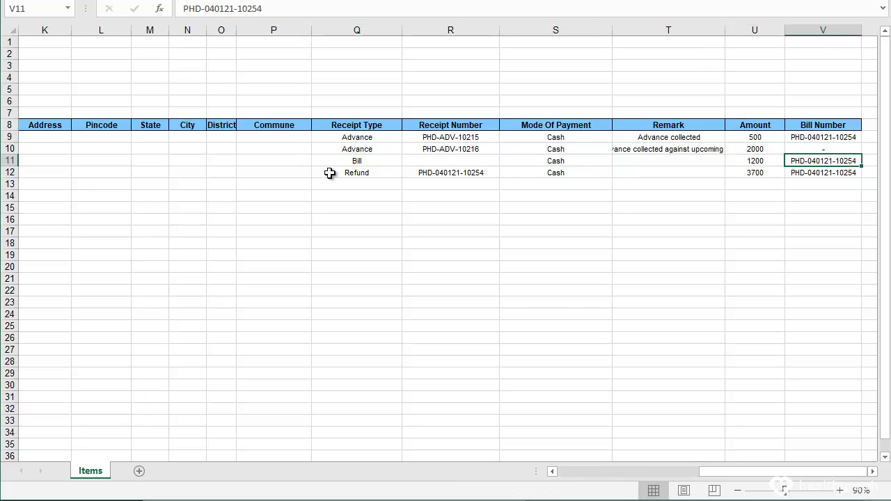
pyautogui.click(331, 173)
pyautogui.click(756, 173)
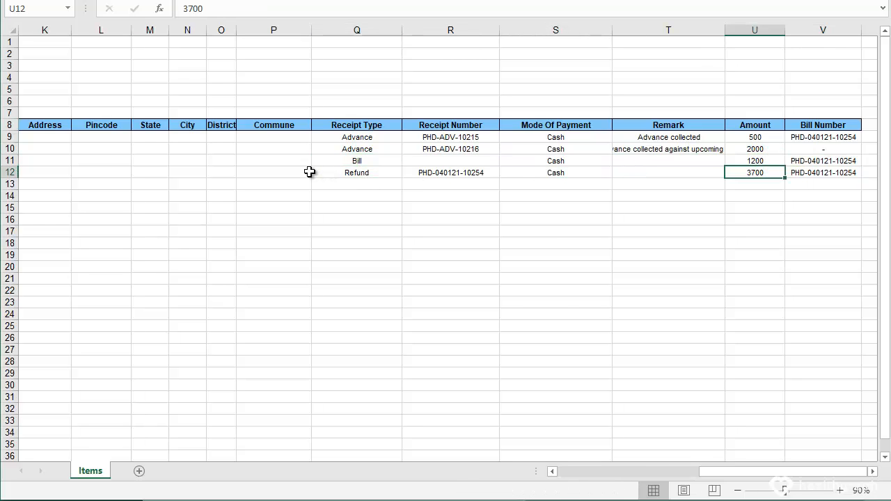
pyautogui.moveTo(311, 172); pyautogui.dragTo(828, 173)
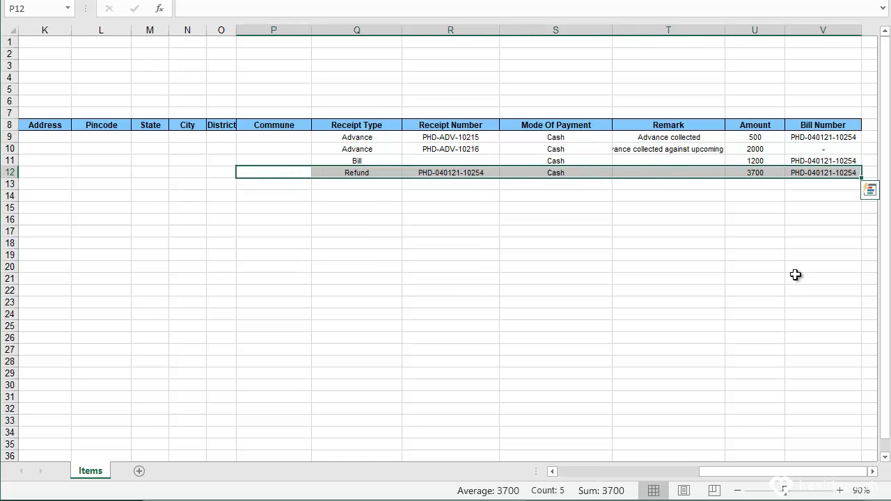
# Examine the optician's summary rows for the cash payment total, advance collection and bill collection.
pyautogui.moveTo(753, 478)
pyautogui.mouseDown()
pyautogui.moveTo(746, 474)
pyautogui.moveTo(759, 473)
pyautogui.mouseUp()
pyautogui.moveTo(815, 476); pyautogui.dragTo(613, 478)
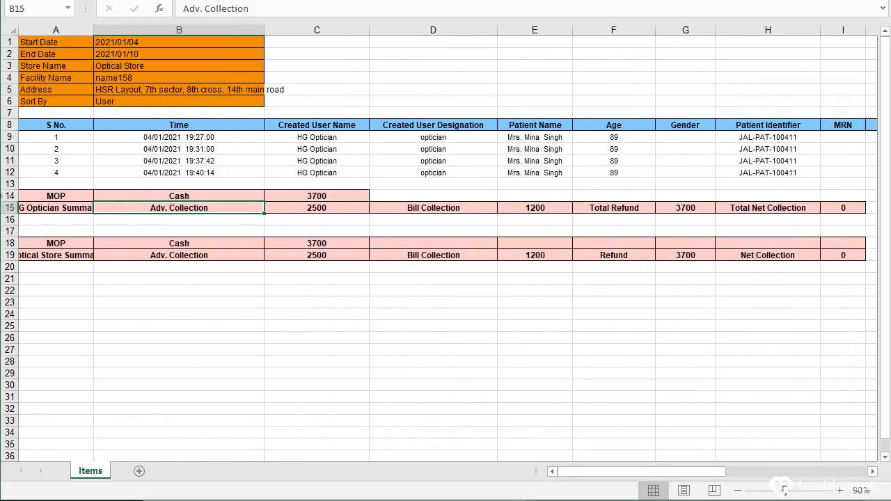
pyautogui.click(36, 196)
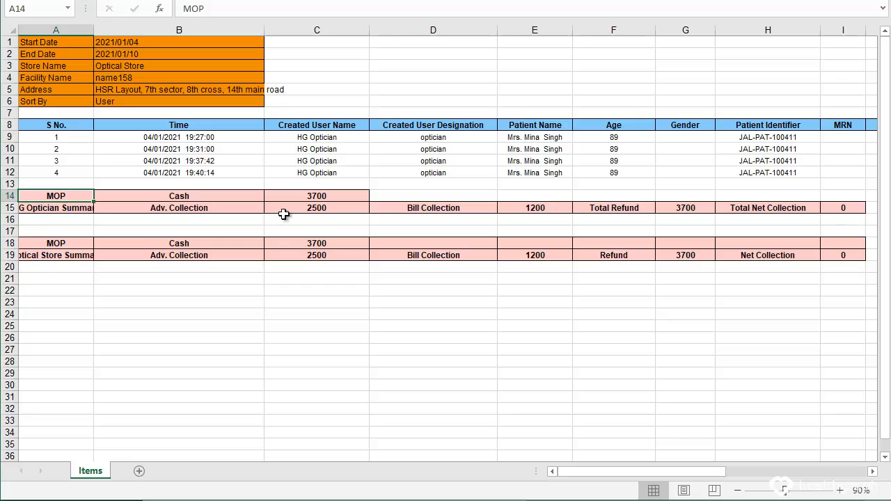
pyautogui.keyDown('shift'); pyautogui.click(856, 210); pyautogui.keyUp('shift')
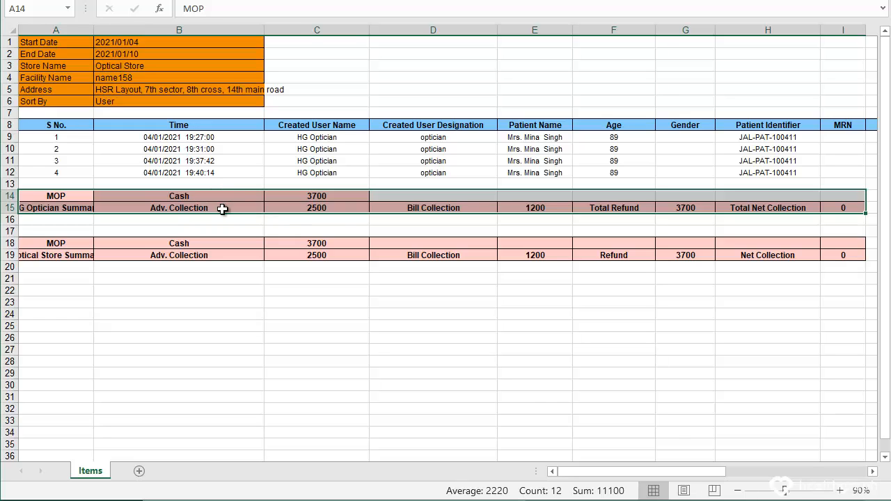
pyautogui.click(170, 196)
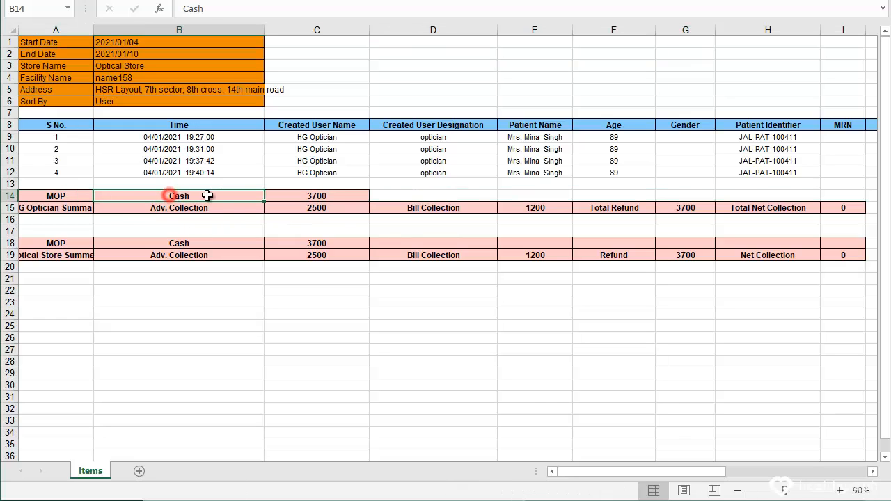
pyautogui.keyDown('shift'); pyautogui.click(338, 198); pyautogui.keyUp('shift')
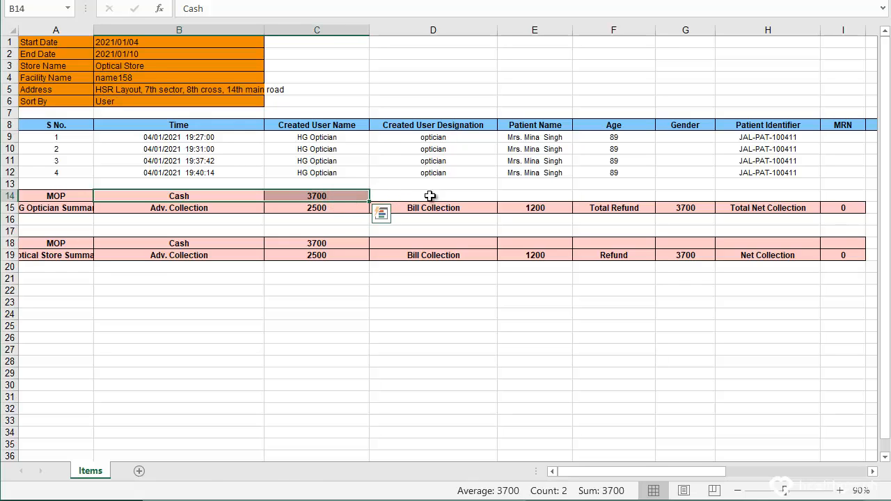
pyautogui.click(422, 195)
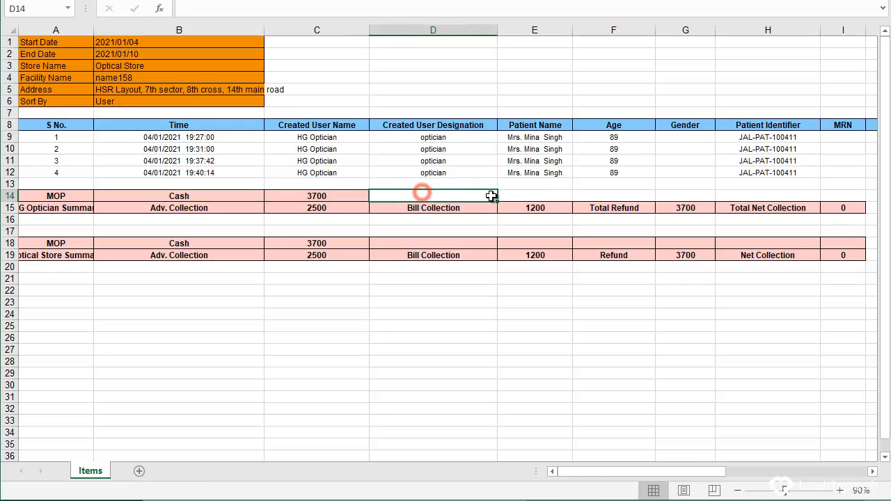
pyautogui.click(76, 209)
pyautogui.click(187, 209)
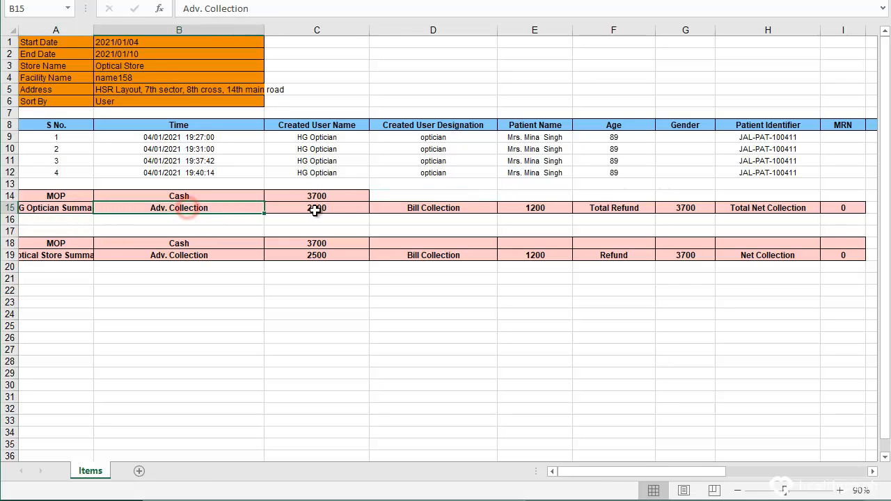
pyautogui.moveTo(315, 210); pyautogui.dragTo(363, 209)
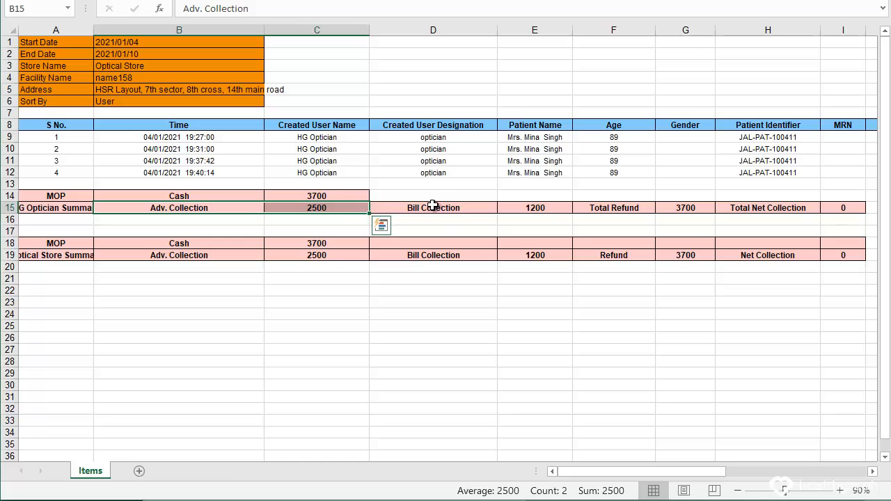
pyautogui.click(433, 207)
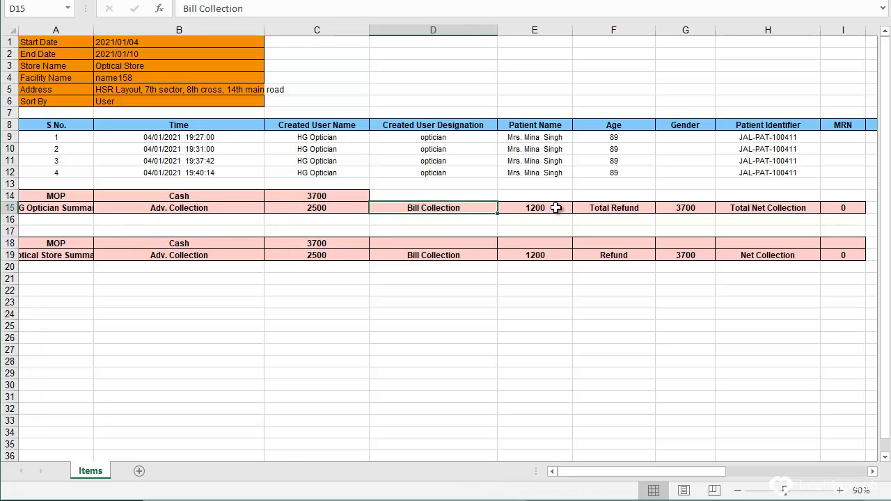
pyautogui.moveTo(560, 207); pyautogui.dragTo(562, 218)
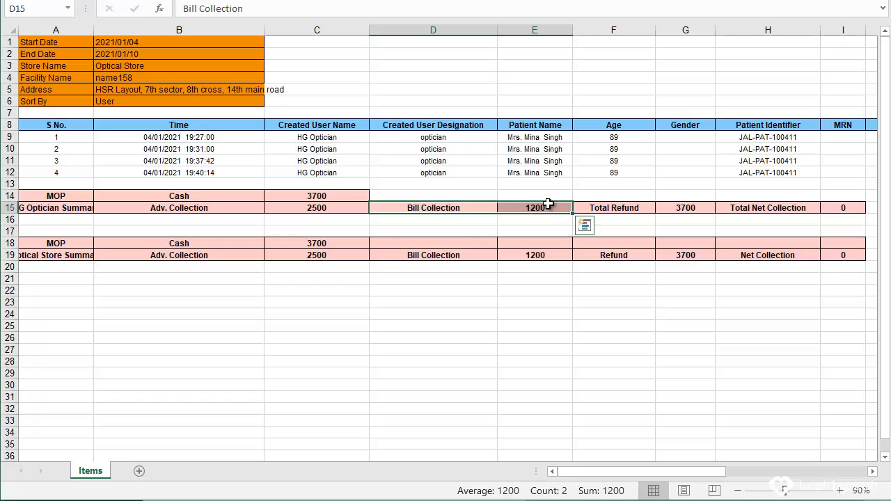
# Examine the total refund and total net collection figures in the optician's summary row.
pyautogui.moveTo(633, 472); pyautogui.dragTo(648, 472)
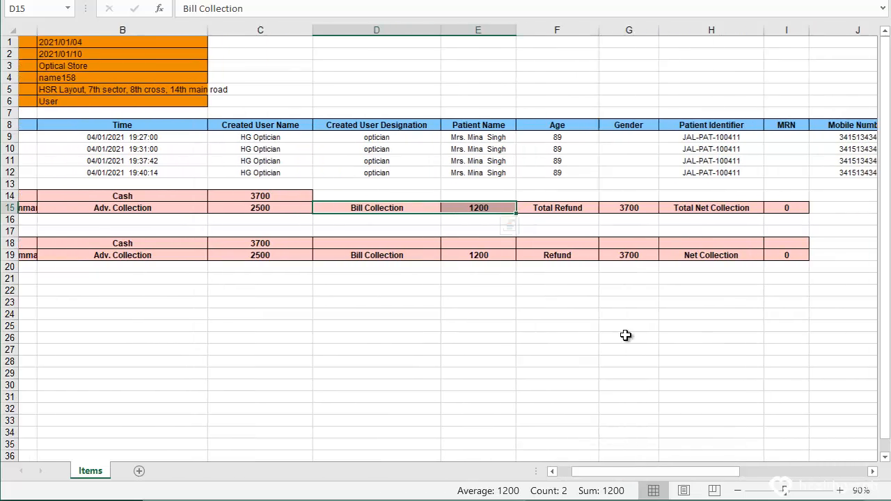
pyautogui.moveTo(562, 207); pyautogui.dragTo(621, 220)
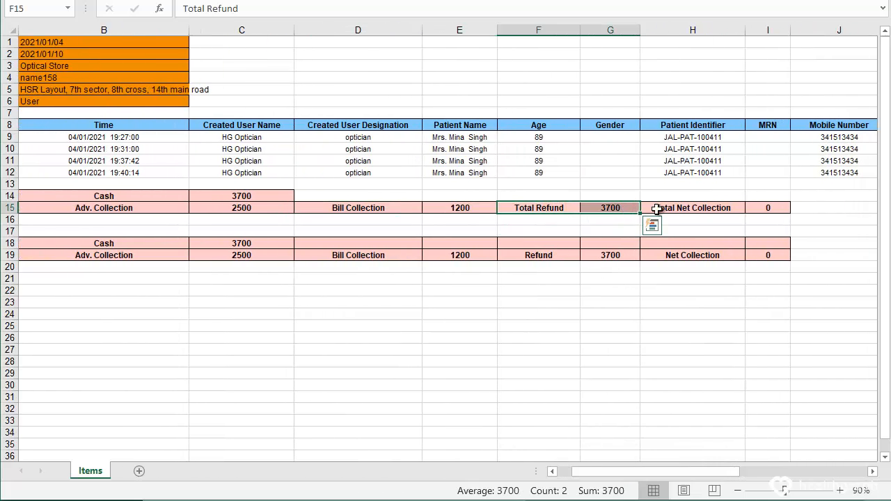
pyautogui.click(705, 210)
pyautogui.moveTo(769, 211); pyautogui.dragTo(775, 210)
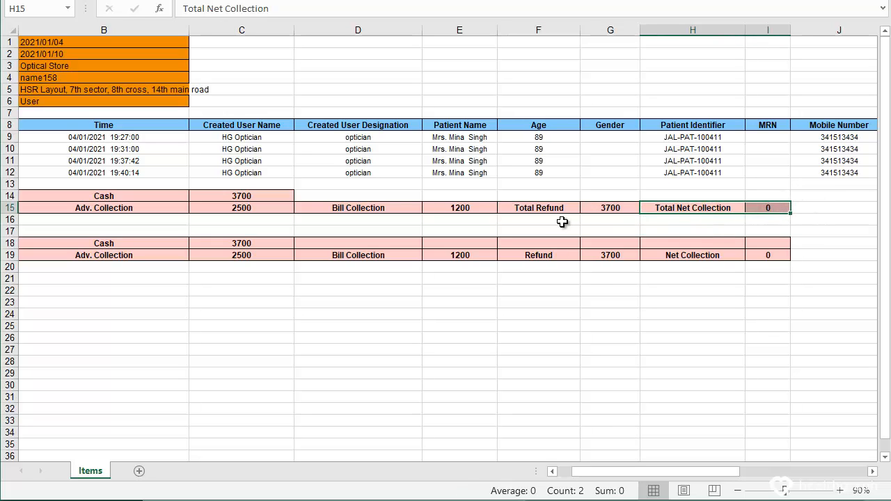
pyautogui.click(630, 218)
pyautogui.click(617, 208)
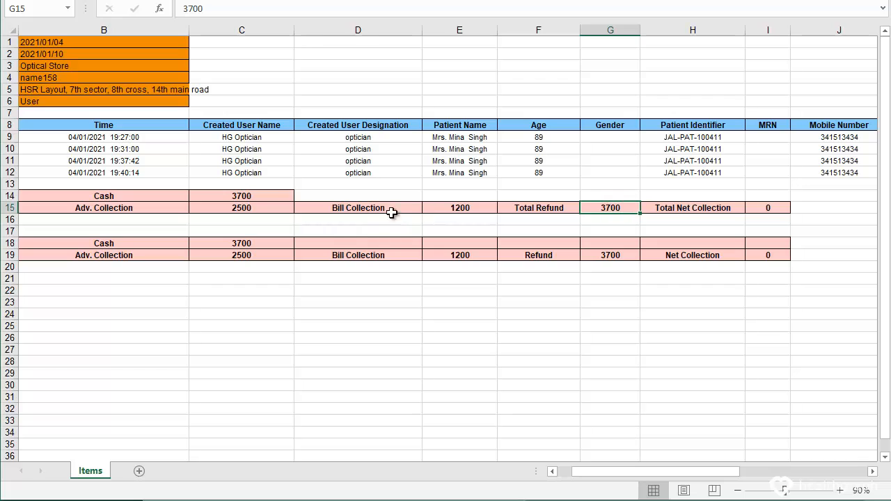
pyautogui.click(770, 209)
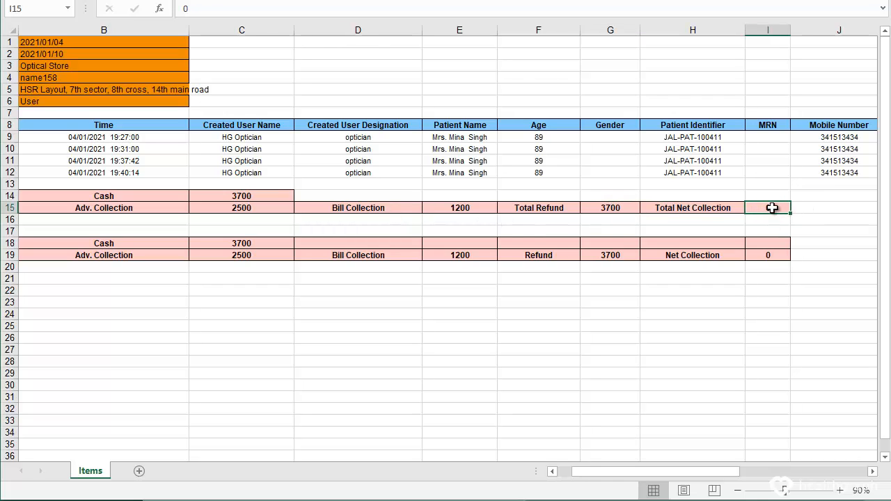
pyautogui.moveTo(735, 473); pyautogui.dragTo(720, 473)
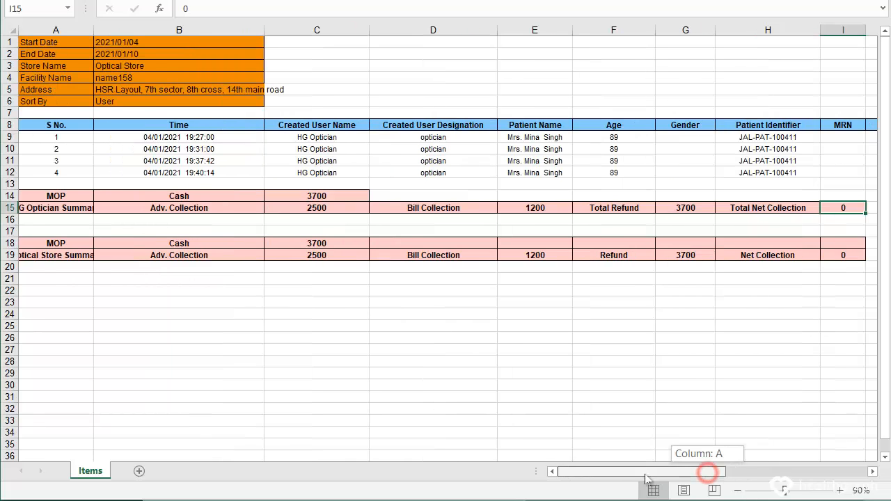
# Examine the optical store's overall summary rows beneath the optician's summary, up to the net collection.
pyautogui.click(46, 231)
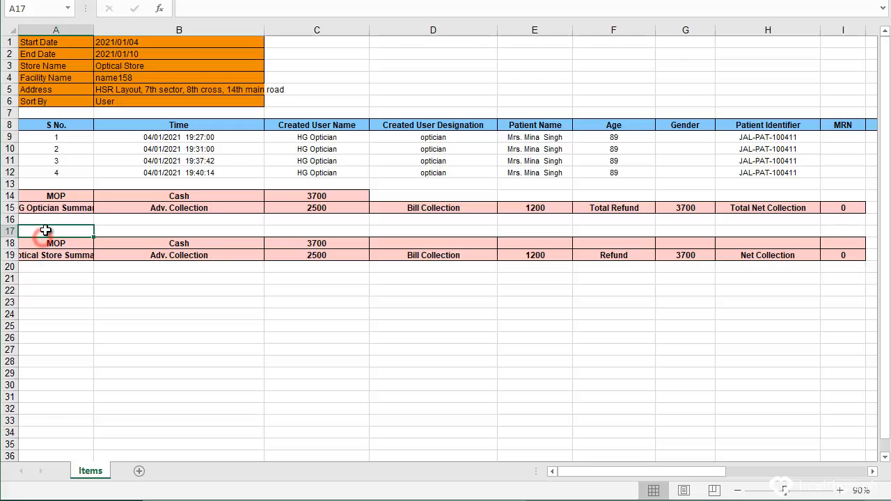
pyautogui.moveTo(720, 473); pyautogui.dragTo(690, 471)
pyautogui.keyDown('shift'); pyautogui.click(768, 257); pyautogui.keyUp('shift')
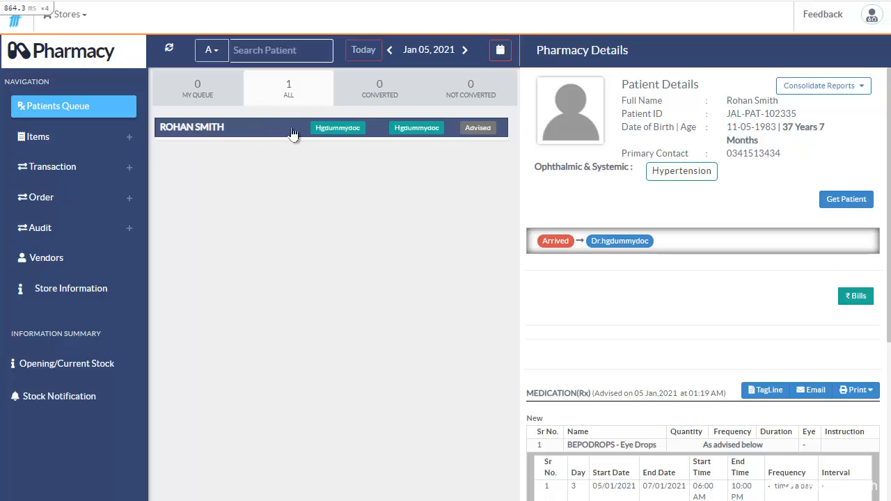
# In the pharmacy patient queue, mark the advised eye drops prescription as converted and add Predforte with quantity 10 to its sales invoice.
pyautogui.click(378, 134)
pyautogui.scroll(-3, 815, 324)
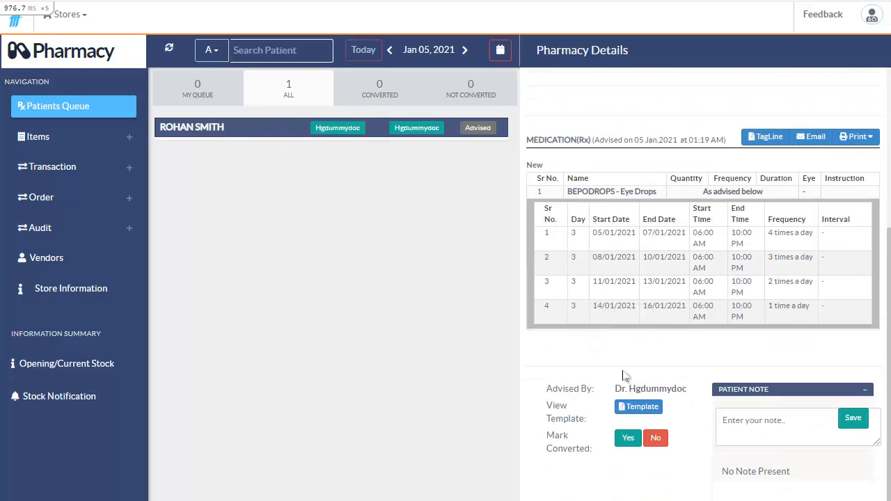
pyautogui.click(626, 445)
pyautogui.scroll(-5, 76, 211)
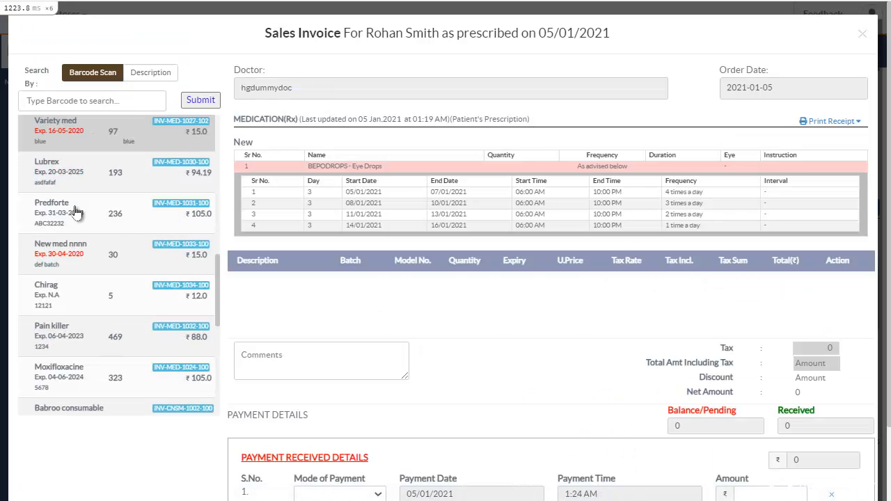
pyautogui.click(76, 207)
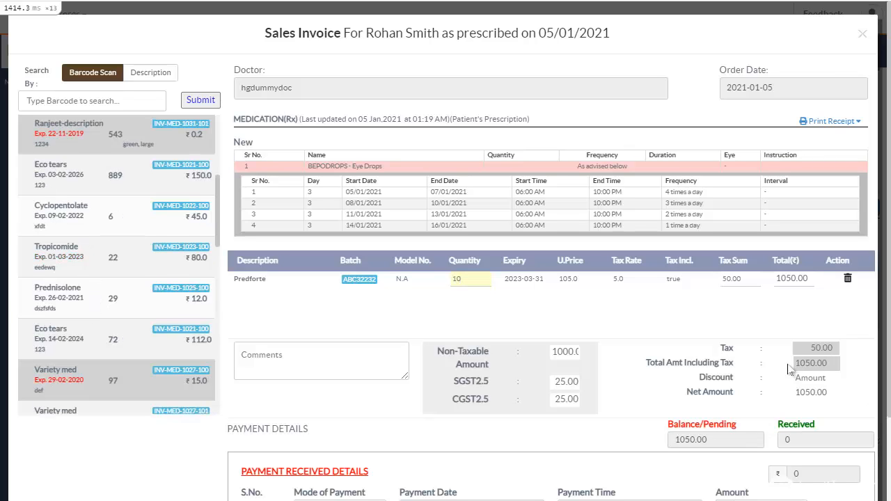
# Record a cash payment of 1050 on the sales invoice, save it, and close the resulting pharmacy invoice.
pyautogui.scroll(-3, 245, 367)
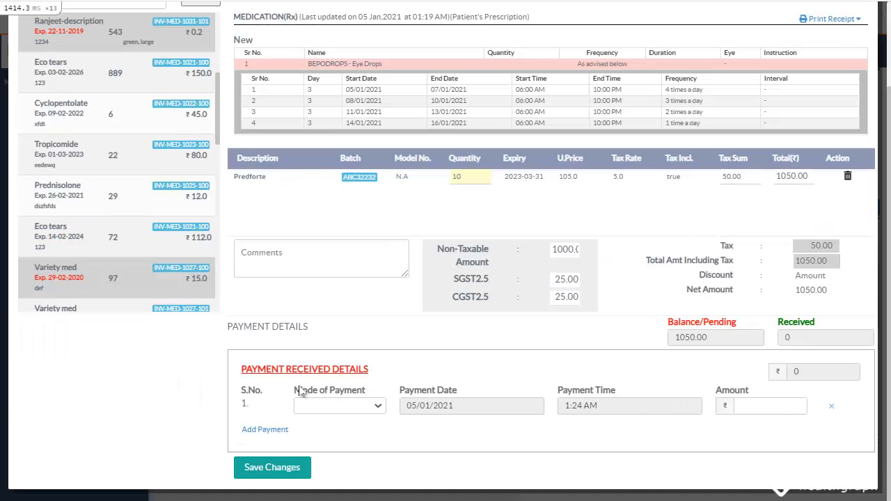
pyautogui.click(332, 401)
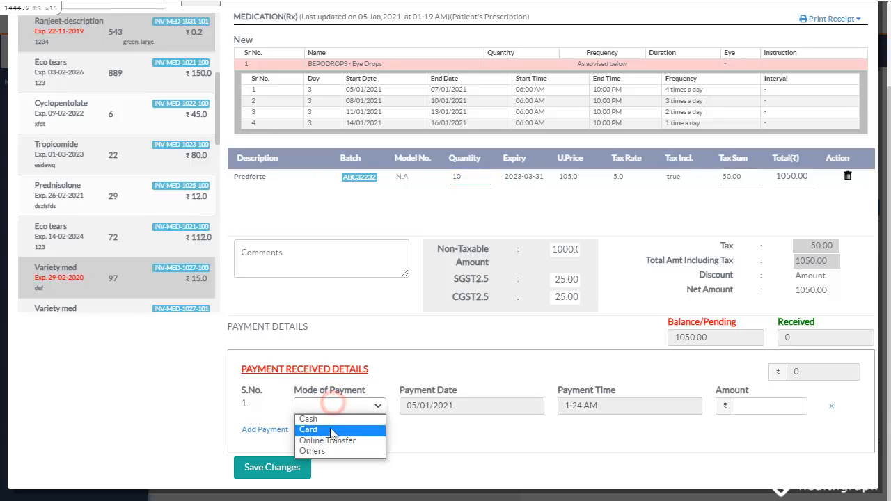
pyautogui.click(333, 420)
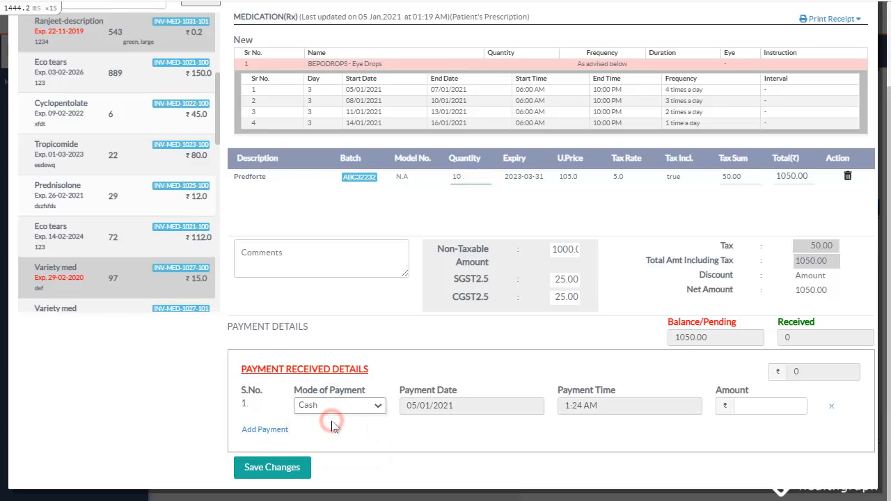
pyautogui.click(759, 405)
pyautogui.write('1050')
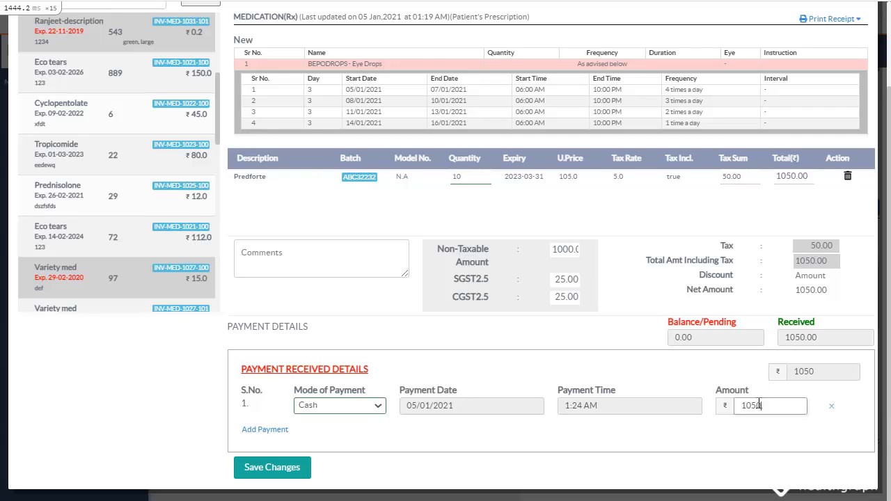
pyautogui.click(265, 468)
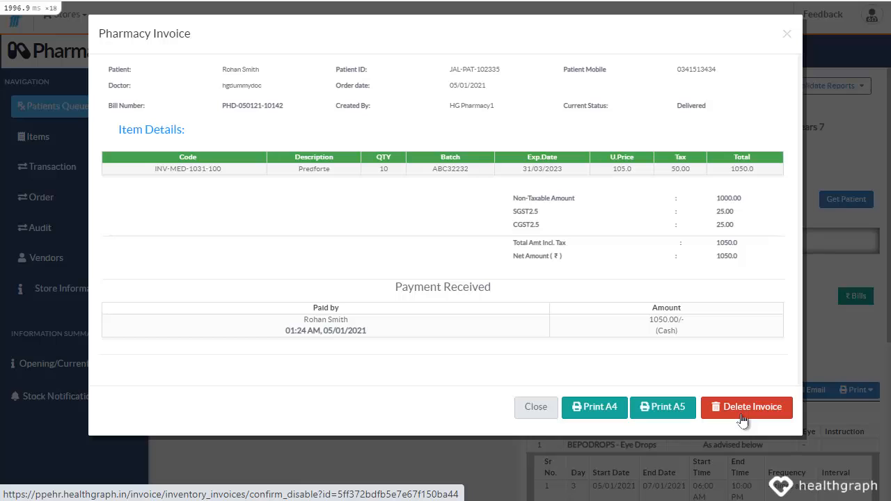
pyautogui.click(535, 412)
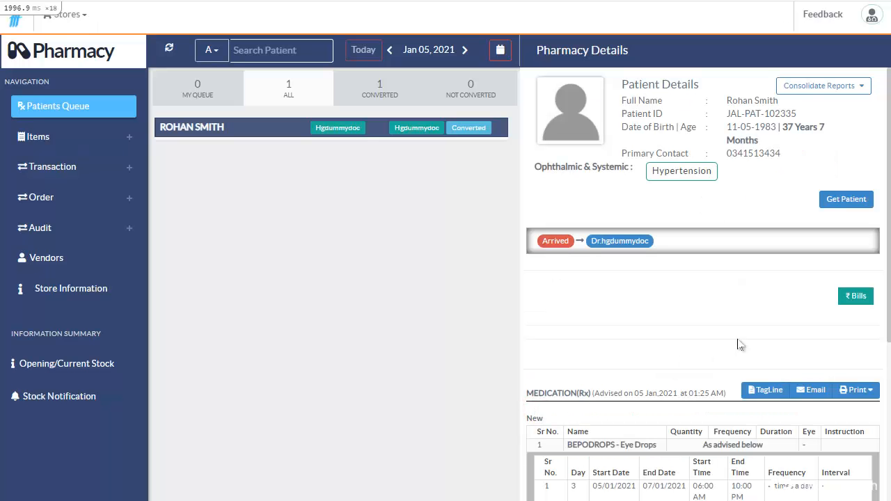
# Start an advance receipt from the patient's bills with the reason "Test reason" and Card as the mode of payment.
pyautogui.click(859, 297)
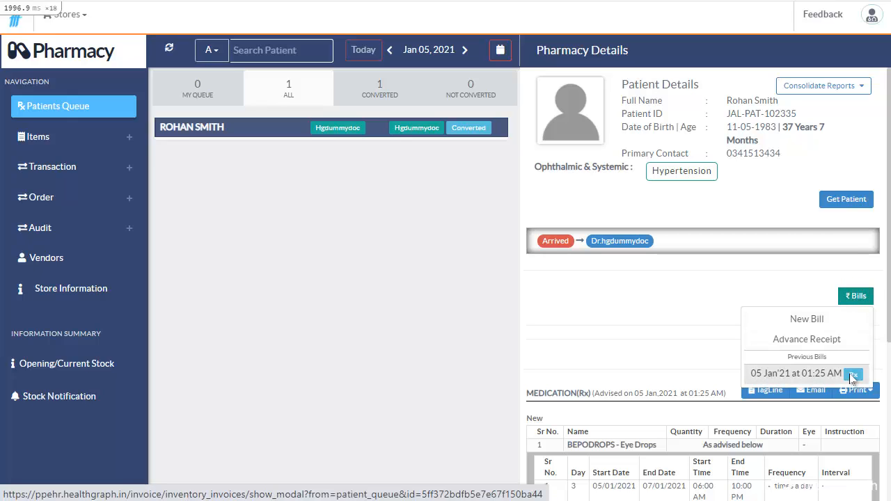
pyautogui.click(856, 296)
pyautogui.click(856, 296)
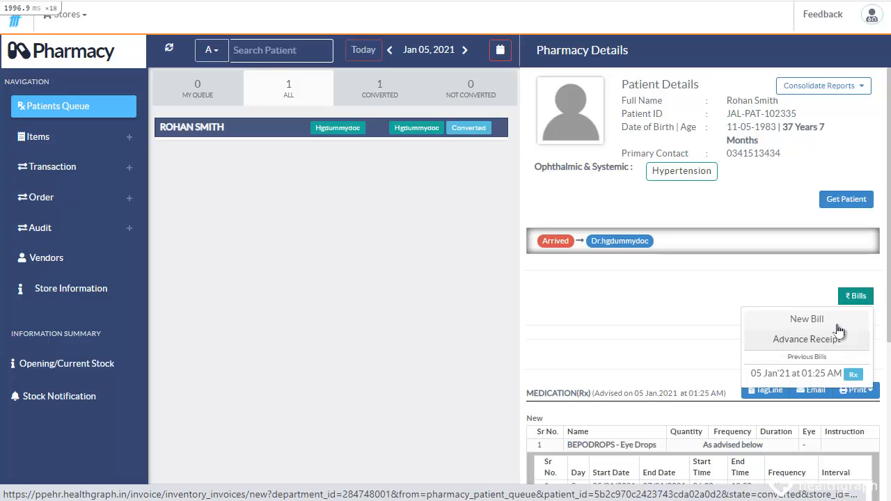
pyautogui.click(848, 340)
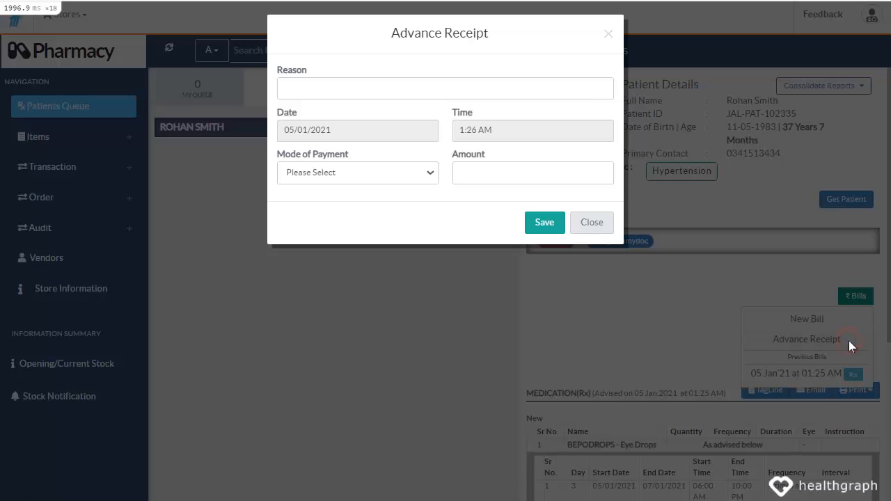
pyautogui.click(339, 93)
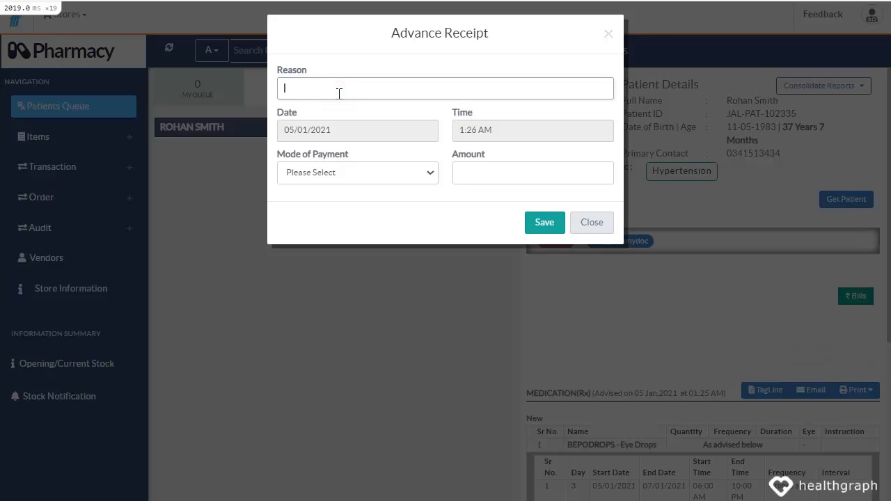
pyautogui.click(364, 174)
pyautogui.click(348, 210)
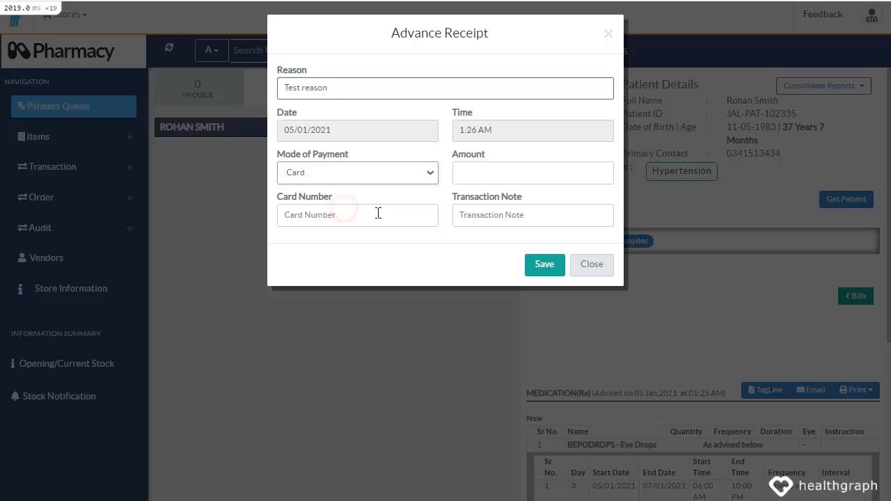
# Enter the card number and an amount of 2000 on the advance receipt and save it.
pyautogui.click(370, 213)
pyautogui.write('1234')
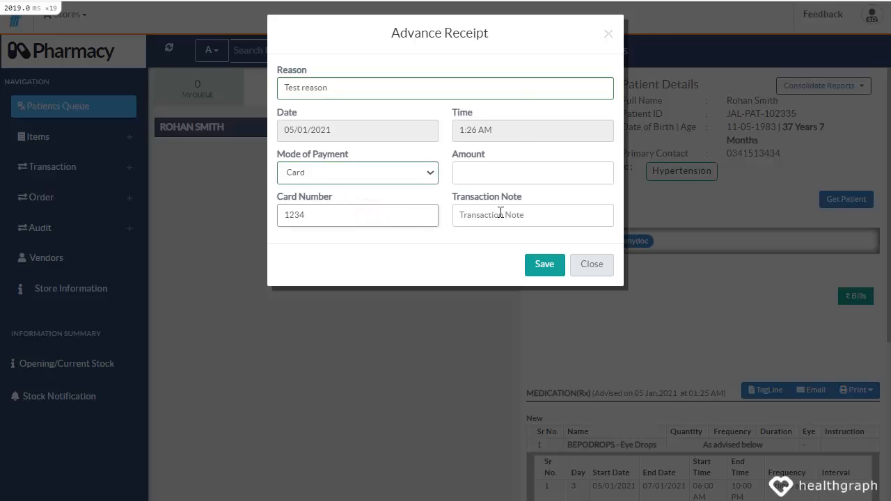
pyautogui.click(490, 175)
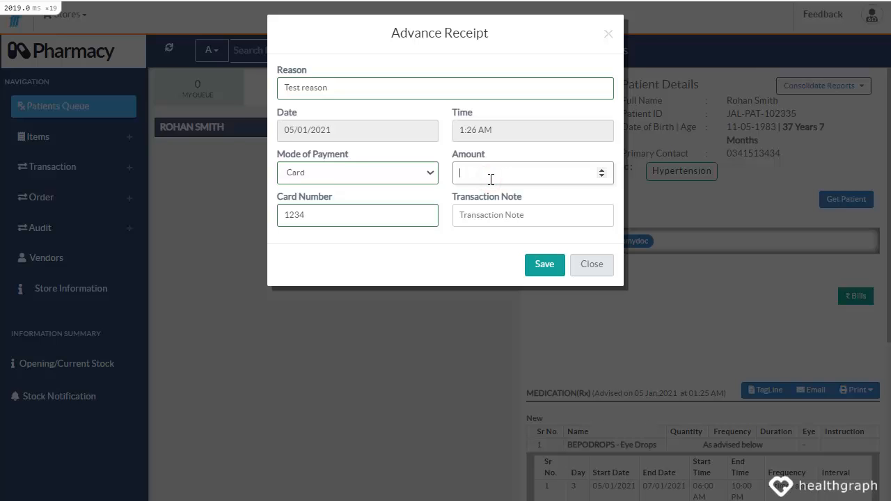
pyautogui.click(549, 271)
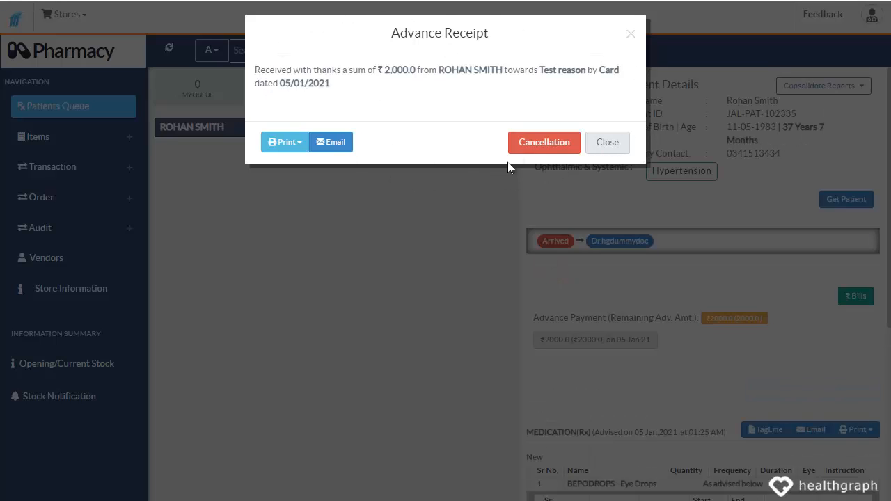
# Check the received amount on the saved advance receipt and close the receipt.
pyautogui.moveTo(391, 73); pyautogui.dragTo(412, 74)
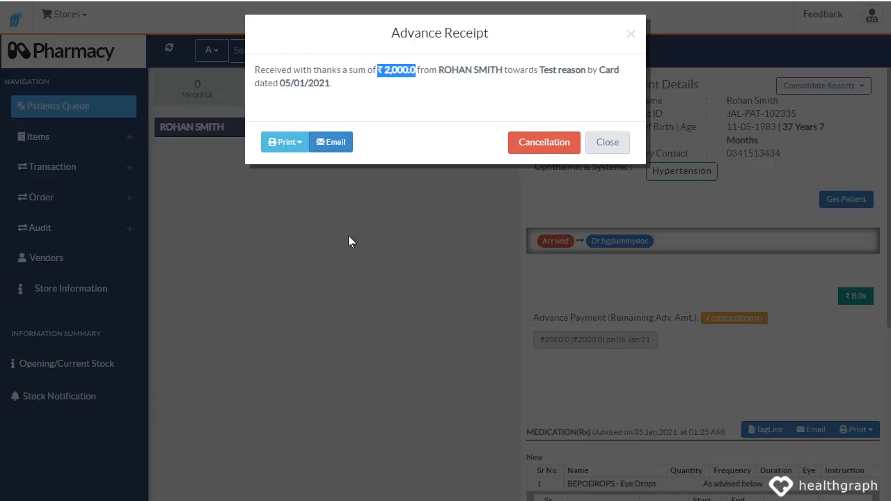
pyautogui.click(418, 93)
pyautogui.click(606, 142)
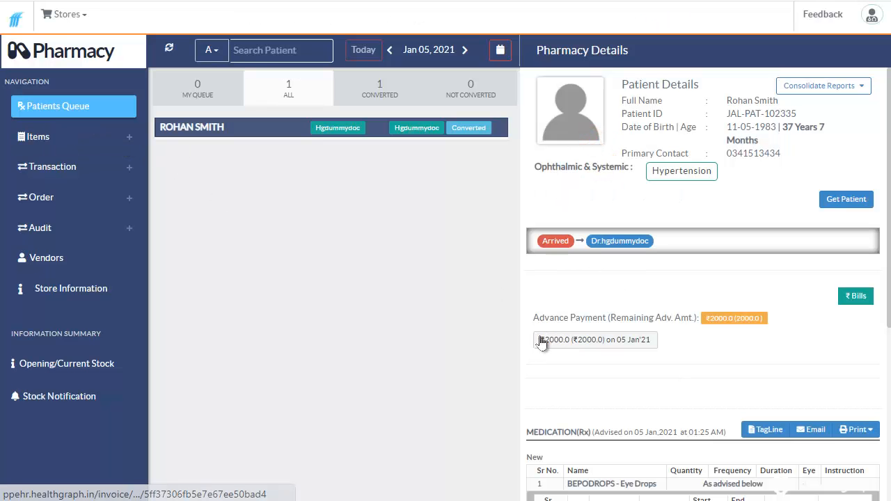
# Reopen the advance receipt from the patient's details, view its cancellation refund form, and close it without saving.
pyautogui.click(591, 340)
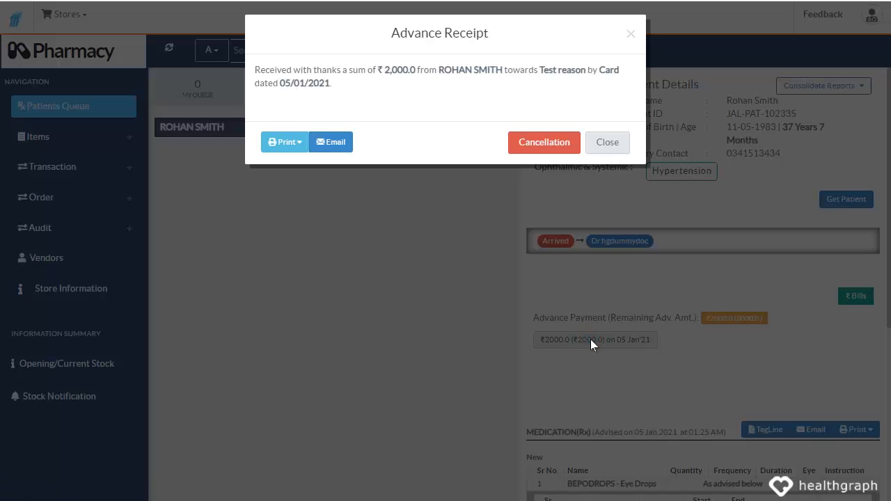
pyautogui.click(544, 142)
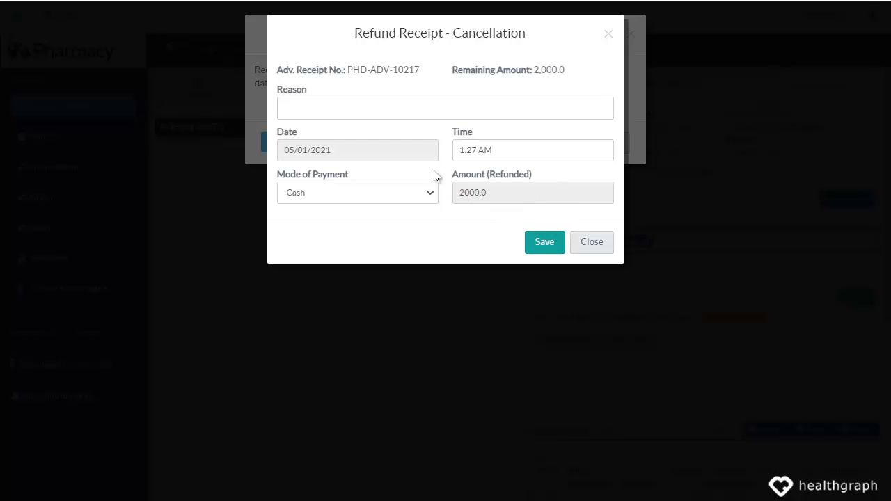
pyautogui.click(591, 249)
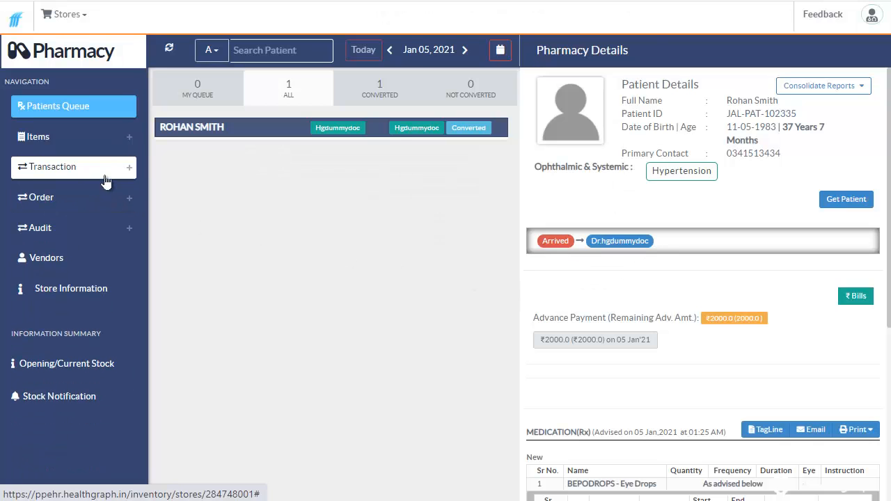
# Open the patient's delivered pharmacy invoice from the sale transactions and start a return for it.
pyautogui.click(104, 180)
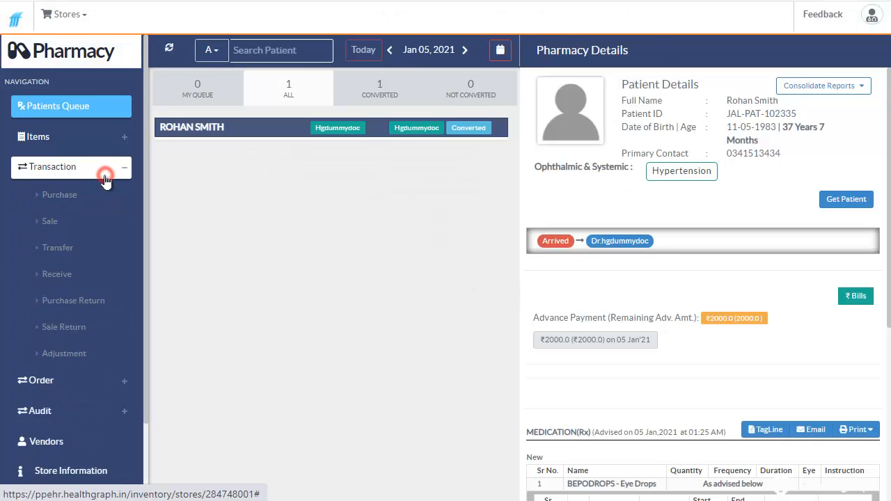
pyautogui.click(50, 222)
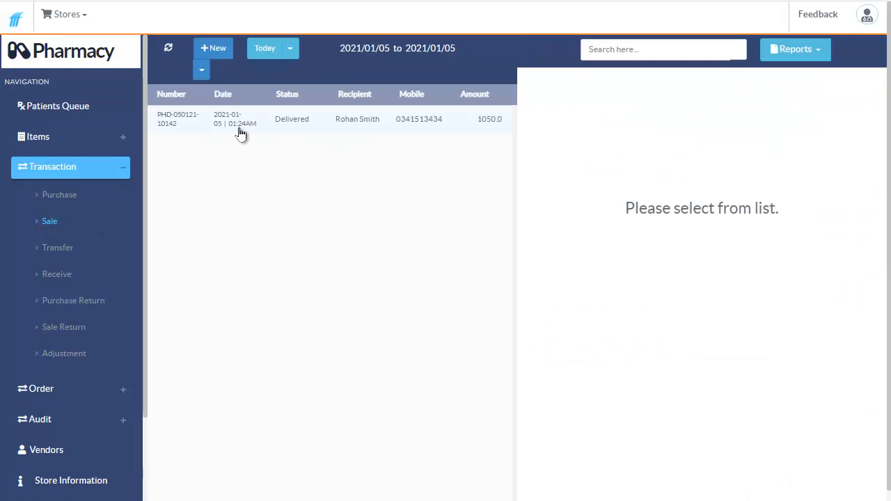
pyautogui.click(244, 125)
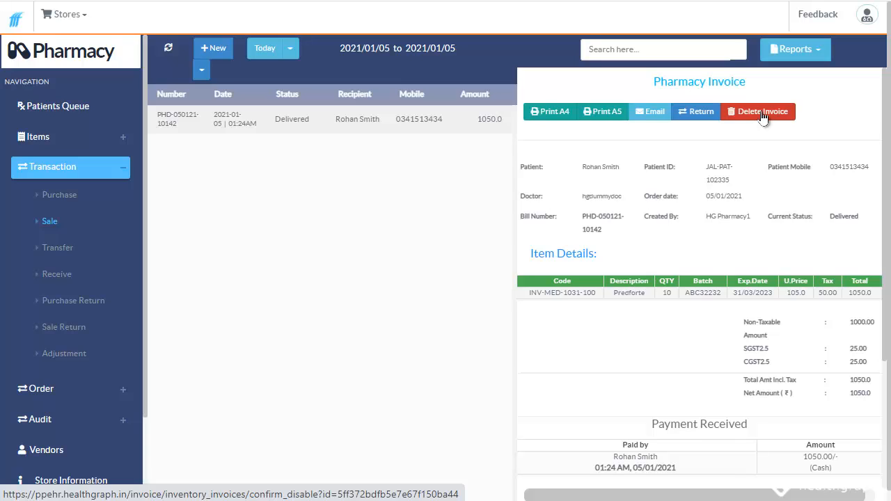
pyautogui.click(695, 113)
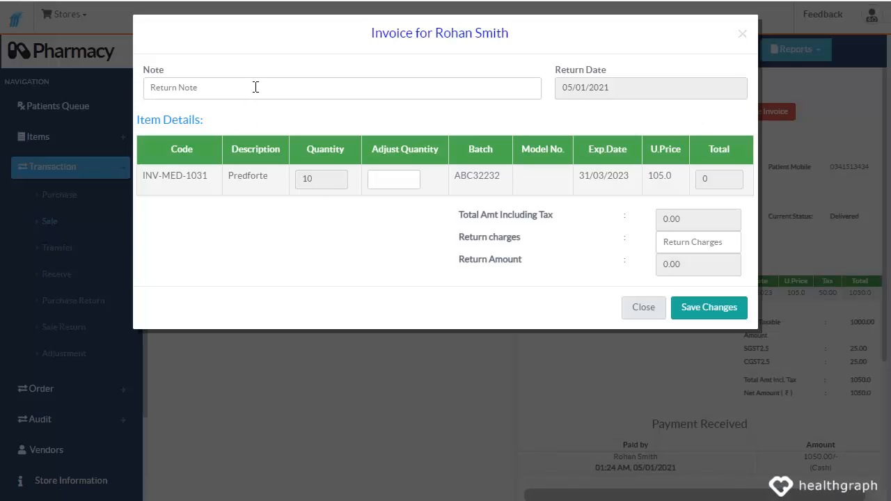
# Return 5 units of Predforte with the note "test note" and return charges of 25, save, and close the return invoice.
pyautogui.click(255, 87)
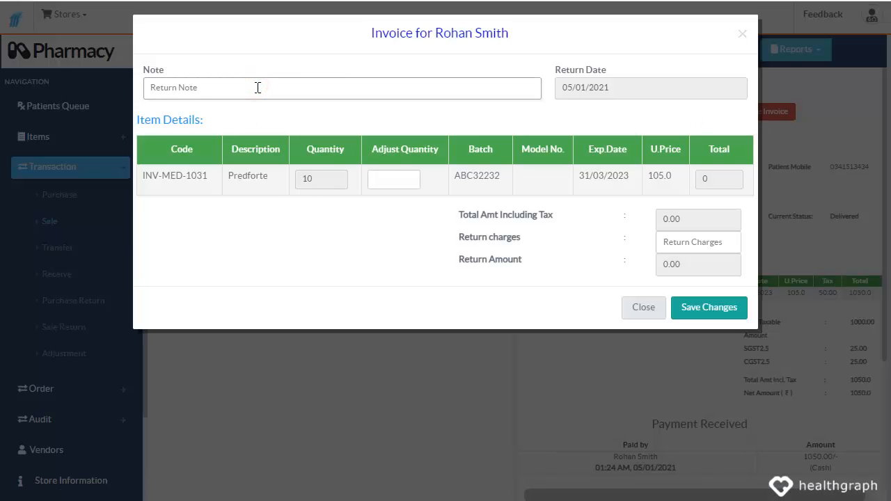
pyautogui.write('test note')
pyautogui.click(391, 176)
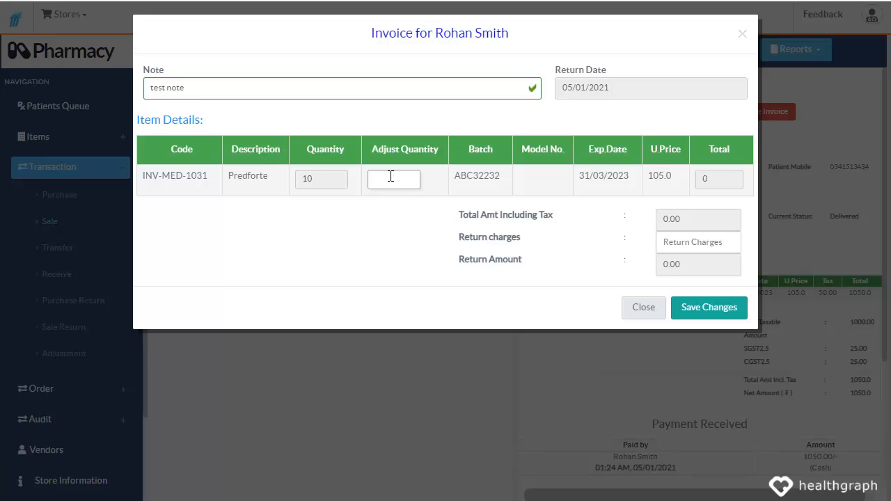
pyautogui.write('5')
pyautogui.click(682, 240)
pyautogui.write('25')
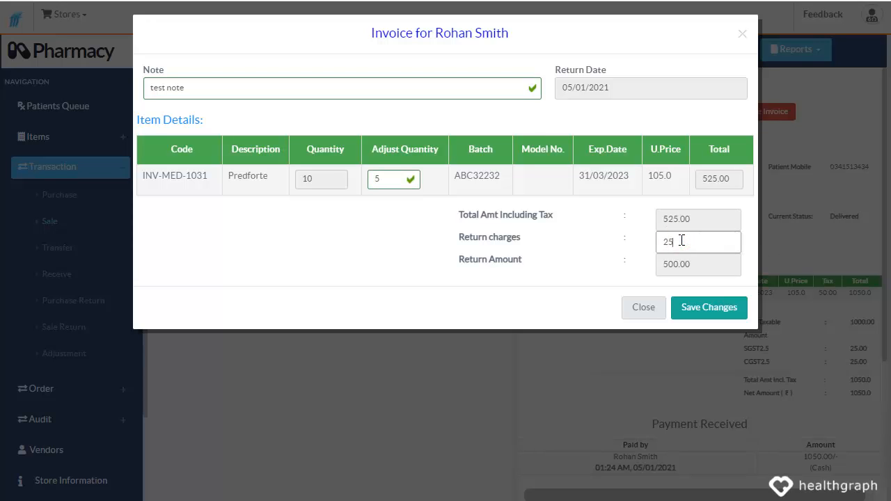
pyautogui.click(702, 315)
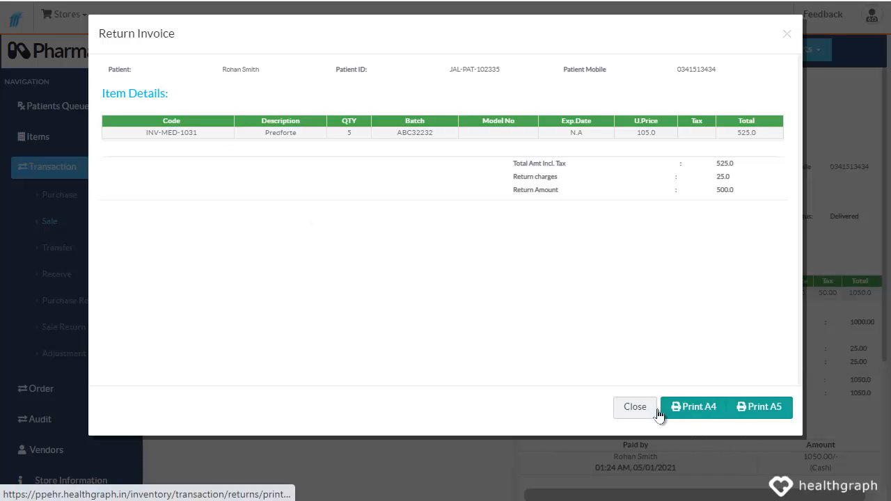
pyautogui.click(635, 408)
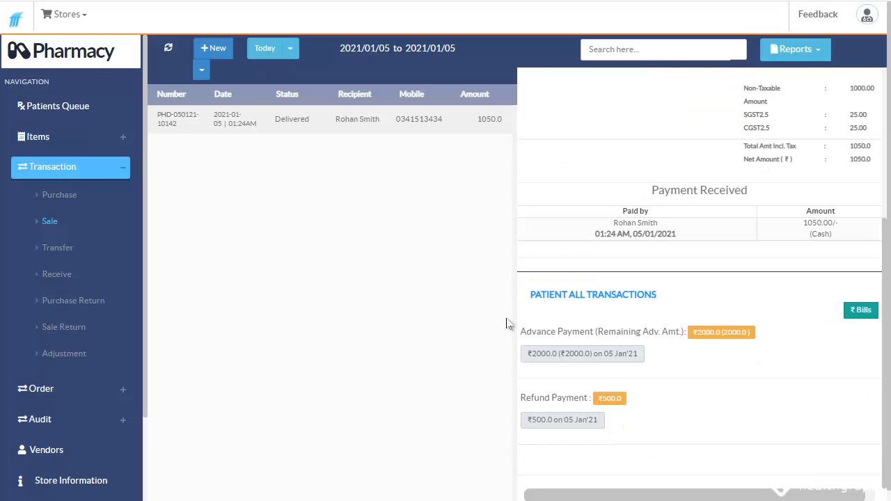
# Open the refund payment receipt in the patient's transactions and check its bill number.
pyautogui.scroll(-3, 738, 182)
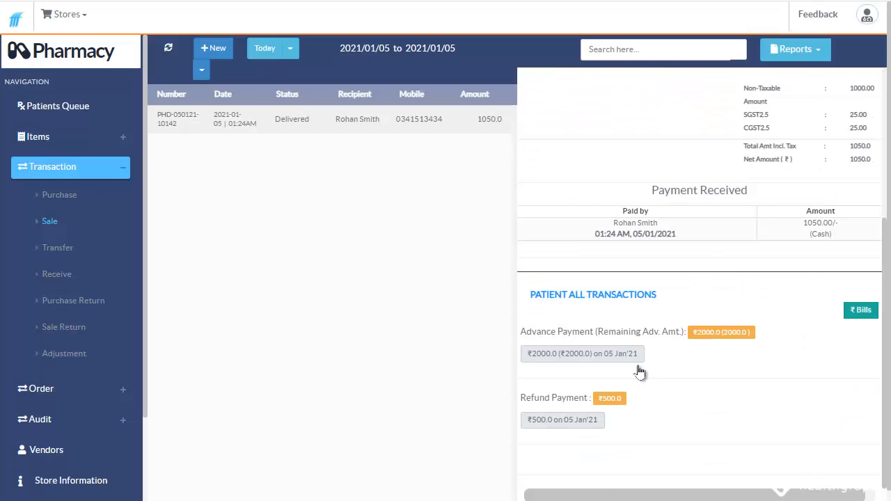
pyautogui.click(580, 423)
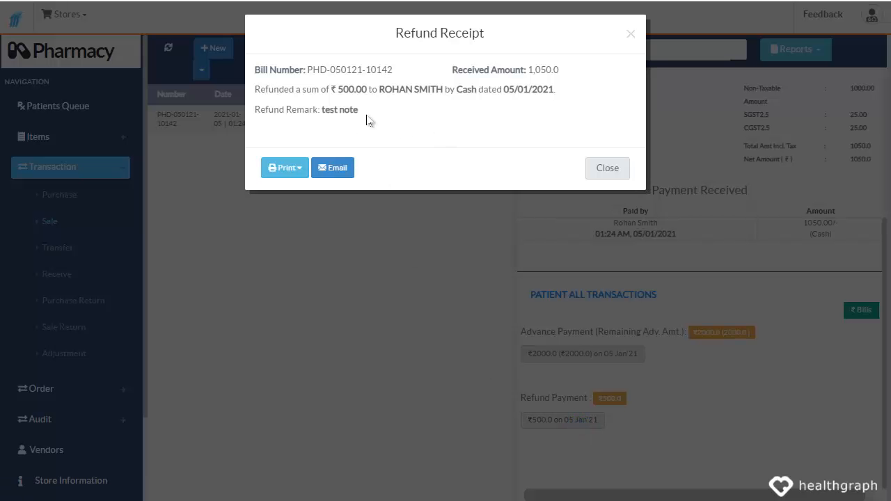
pyautogui.moveTo(305, 70); pyautogui.dragTo(407, 80)
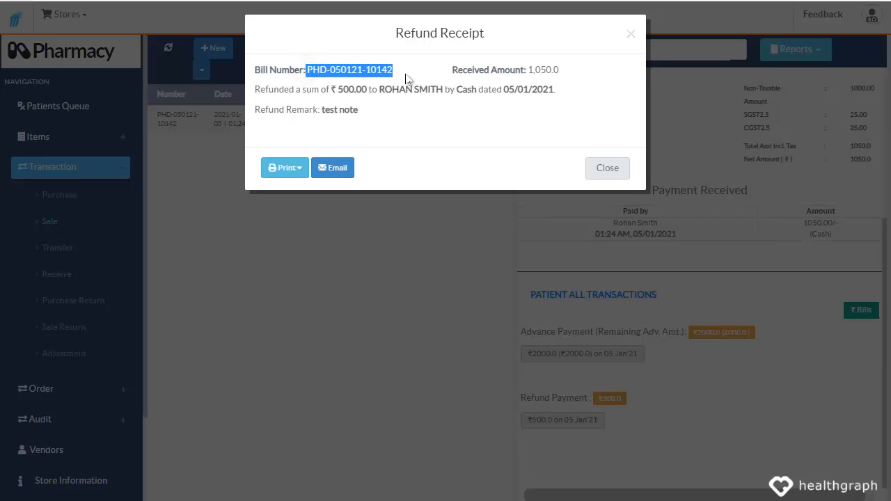